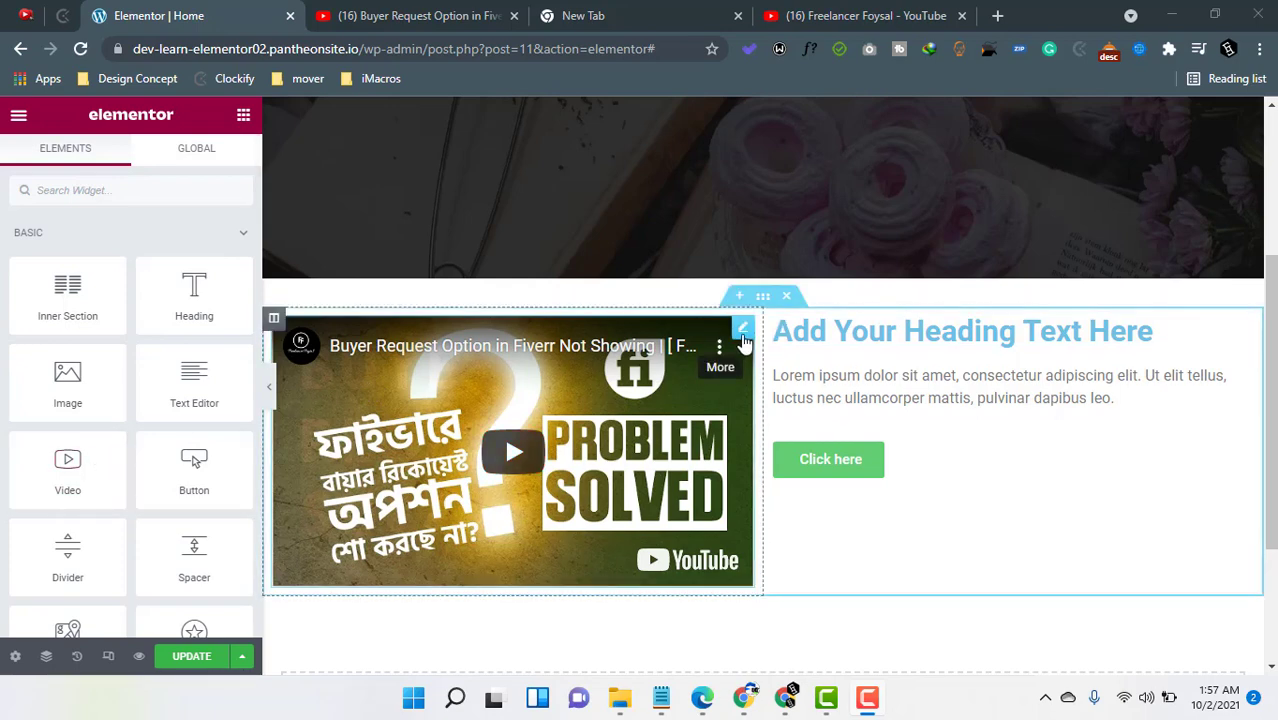
- Delete the YouTube video widget from the section's left column
right_click(742, 333)
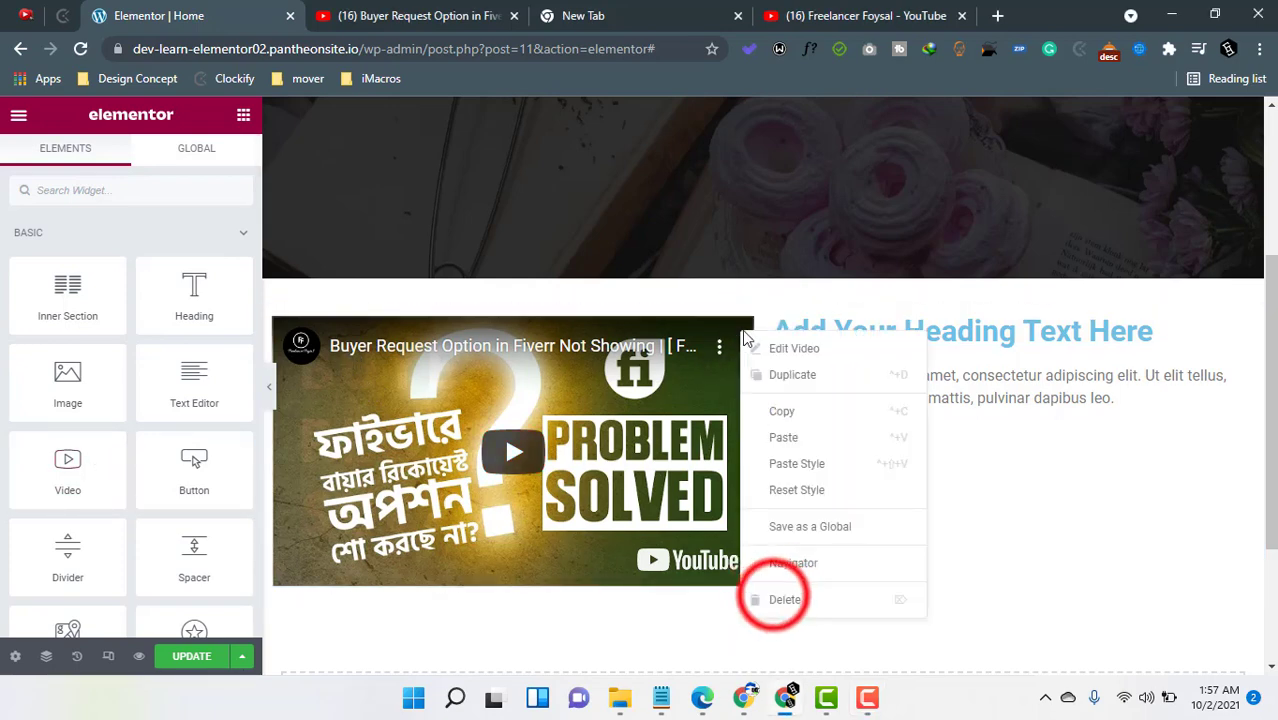
left_click(766, 598)
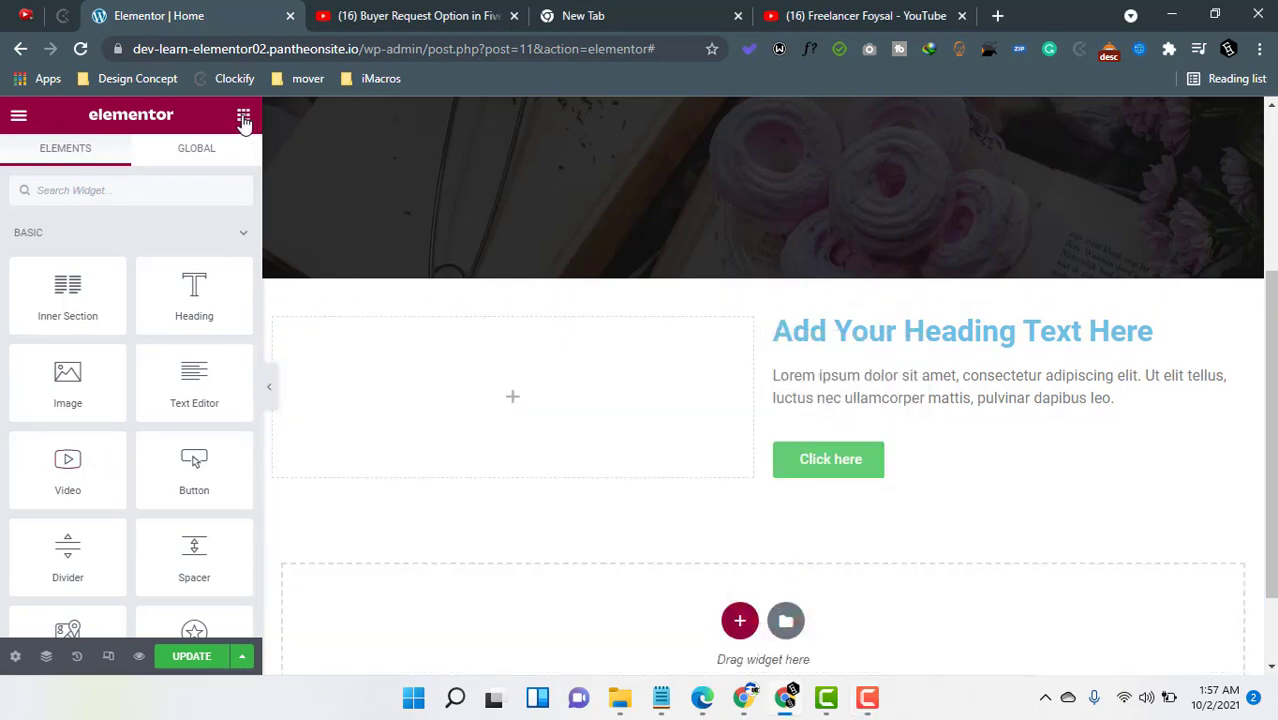
- Add an Image widget to the empty left column and insert the bubble tea photo from the media library
left_click_drag(67, 378, 541, 412)
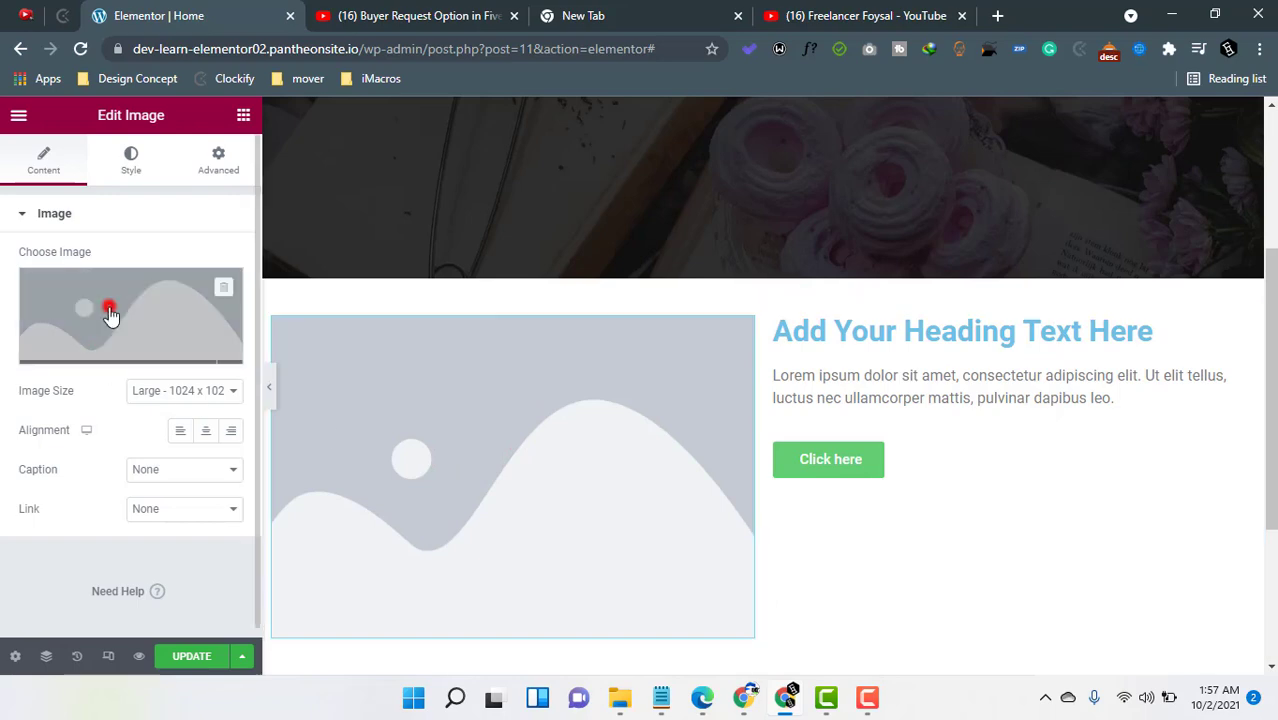
left_click(375, 404)
left_click(440, 345)
left_click(1188, 617)
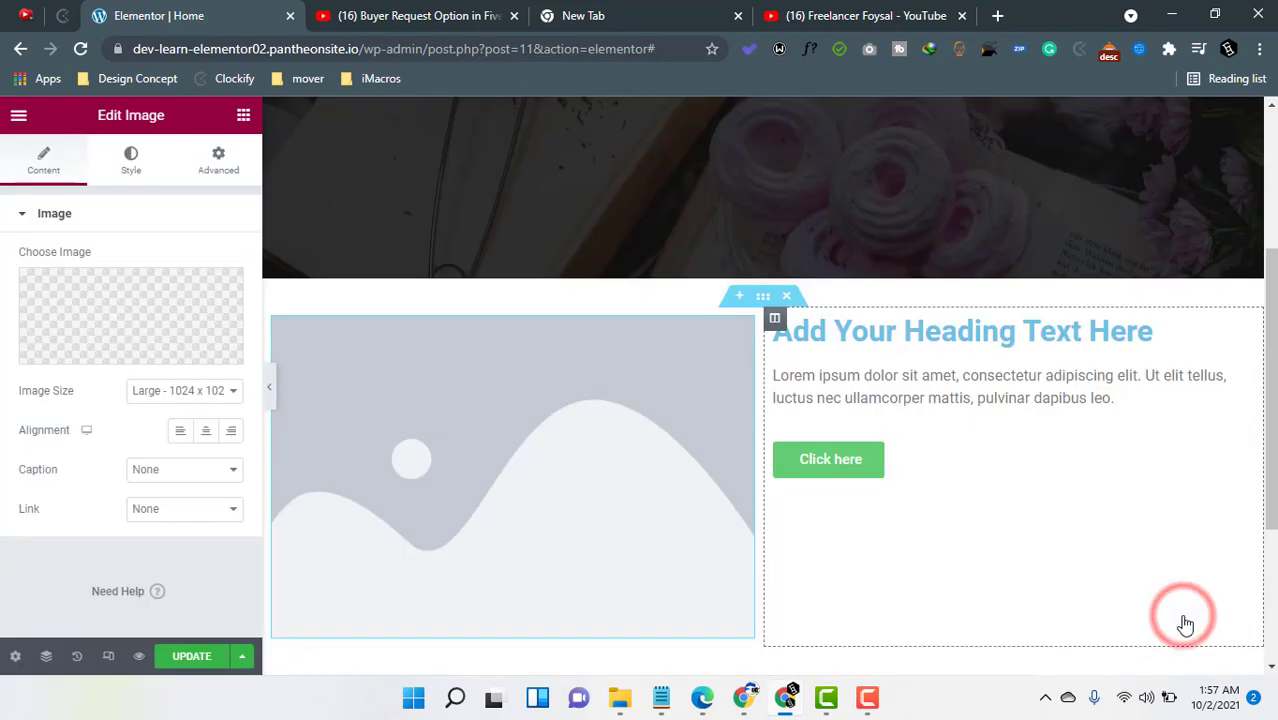
- Replace the heading text with the pasted title "Tea Is A Drink Of Health"
scroll(689, 440, "down", 4)
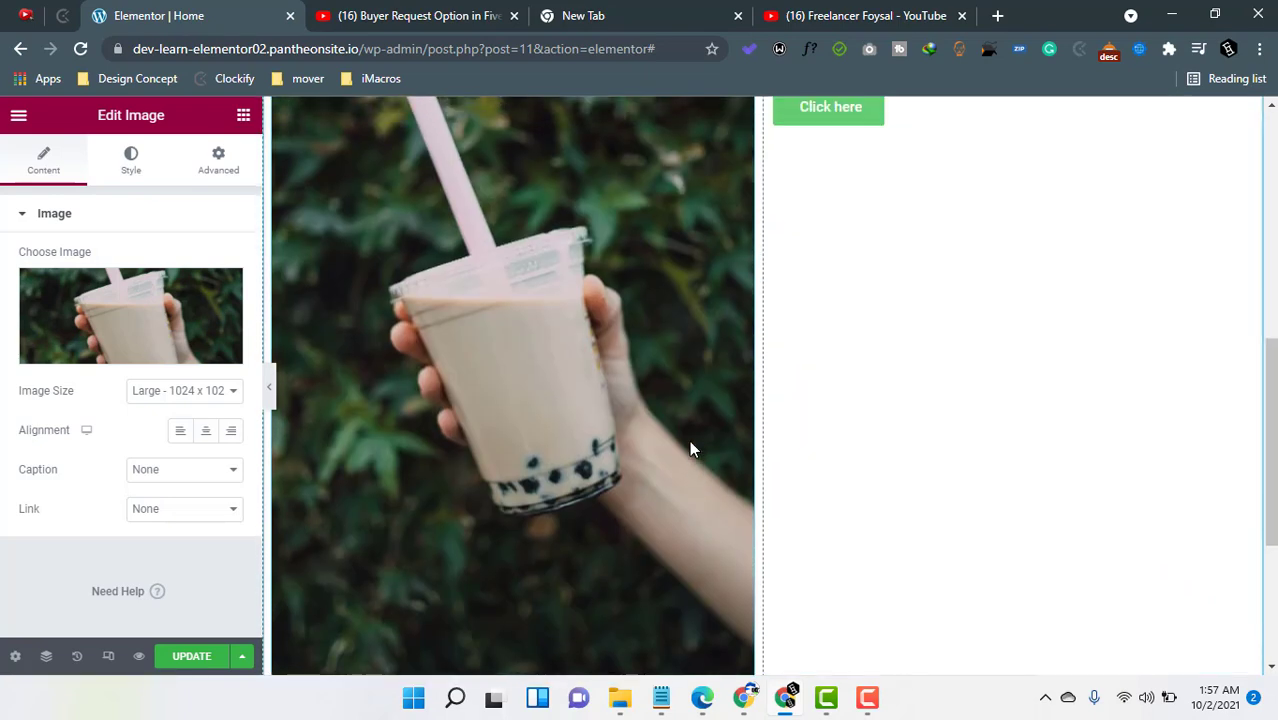
scroll(585, 330, "up", 4)
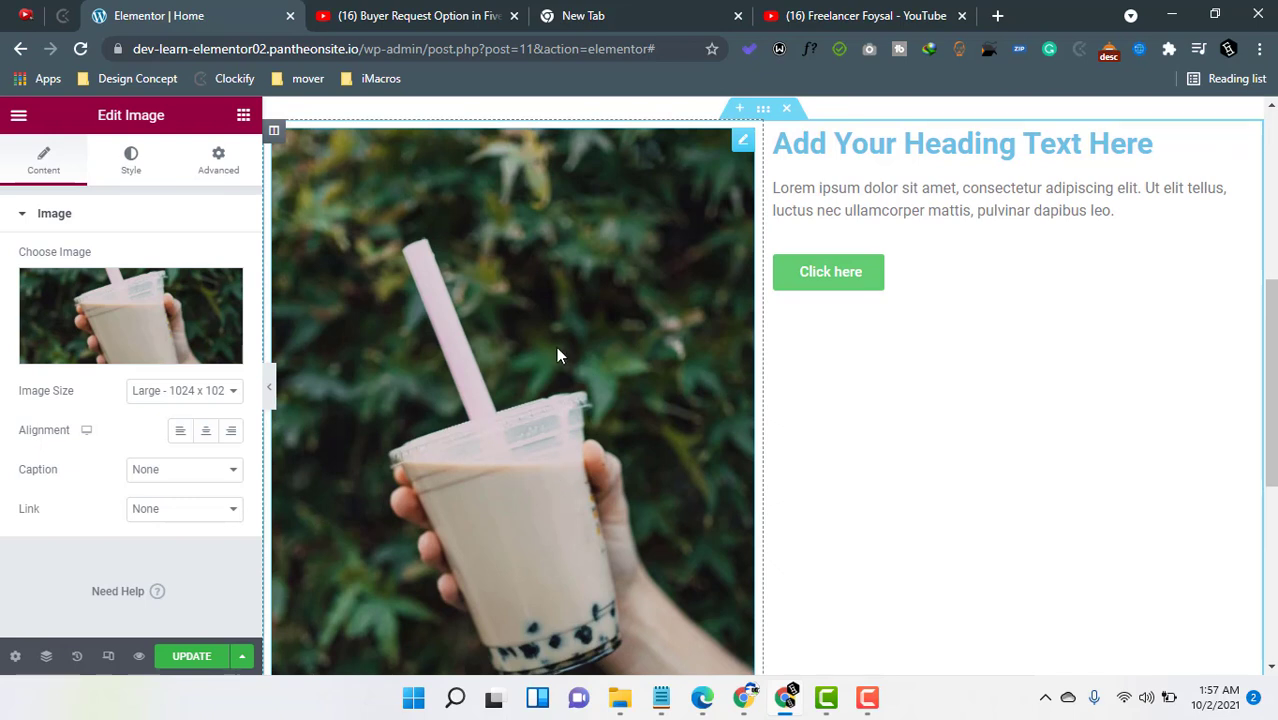
left_click(933, 145)
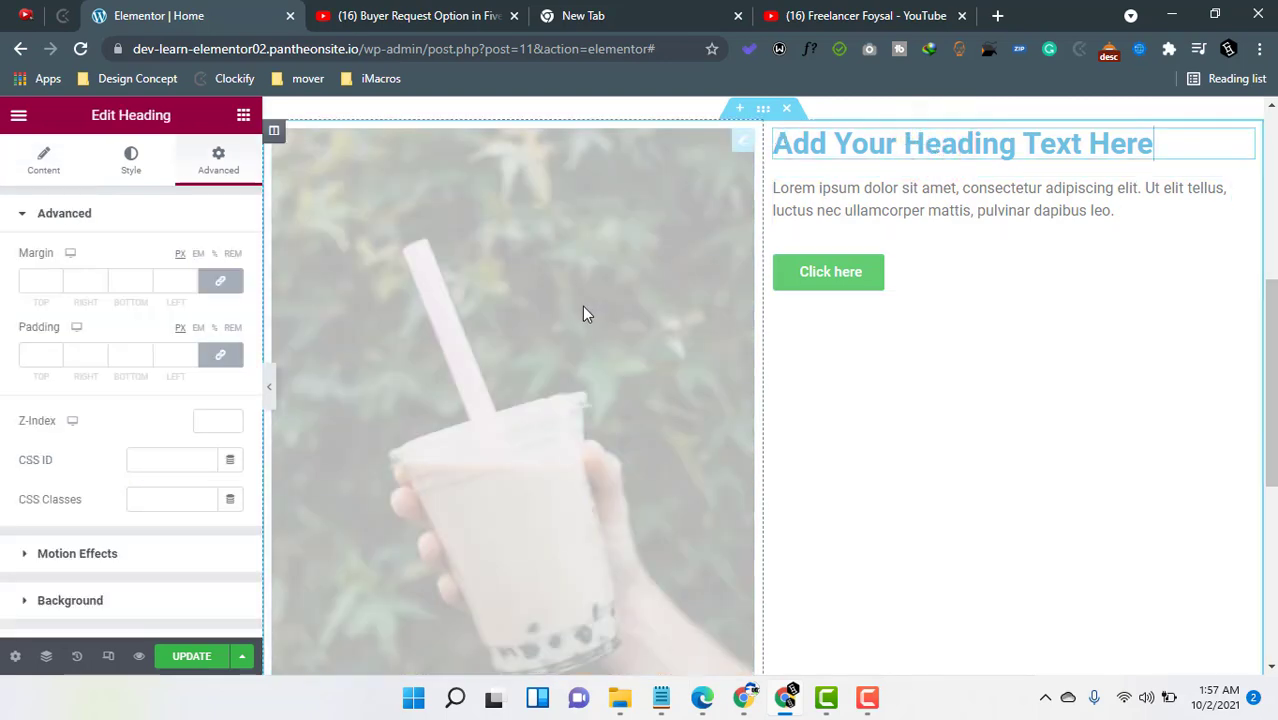
left_click(1247, 148)
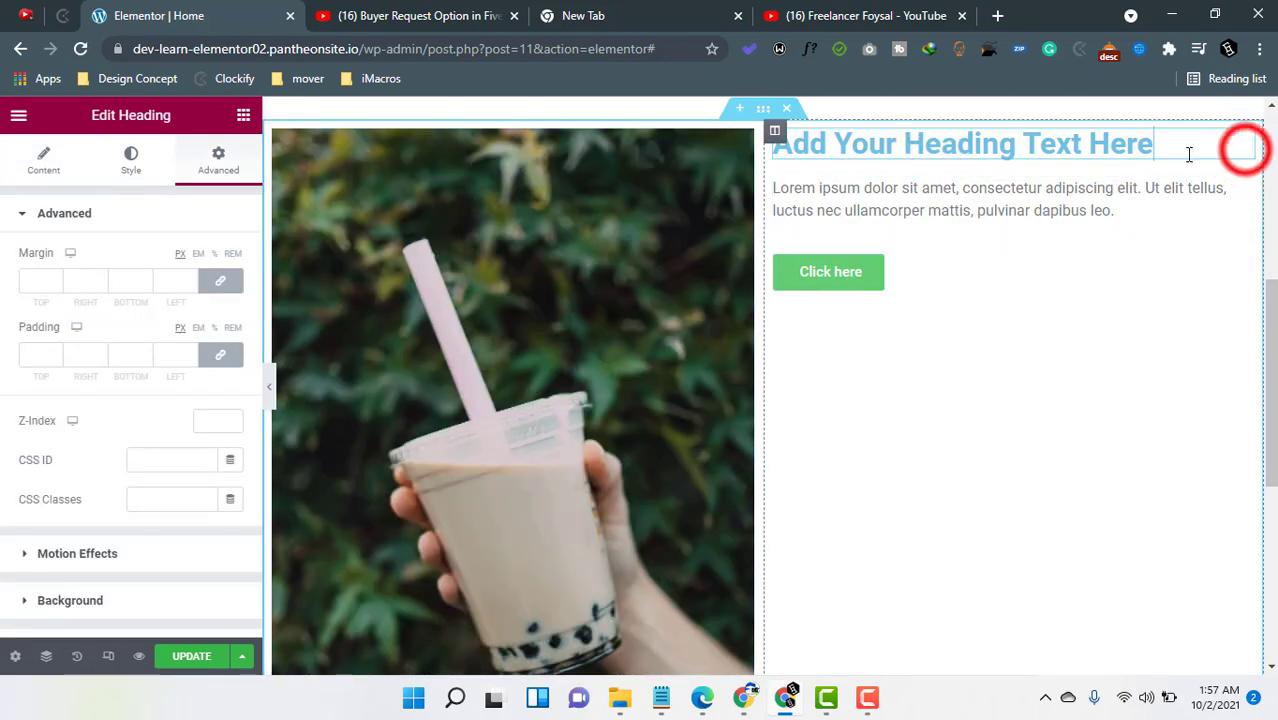
left_click(43, 155)
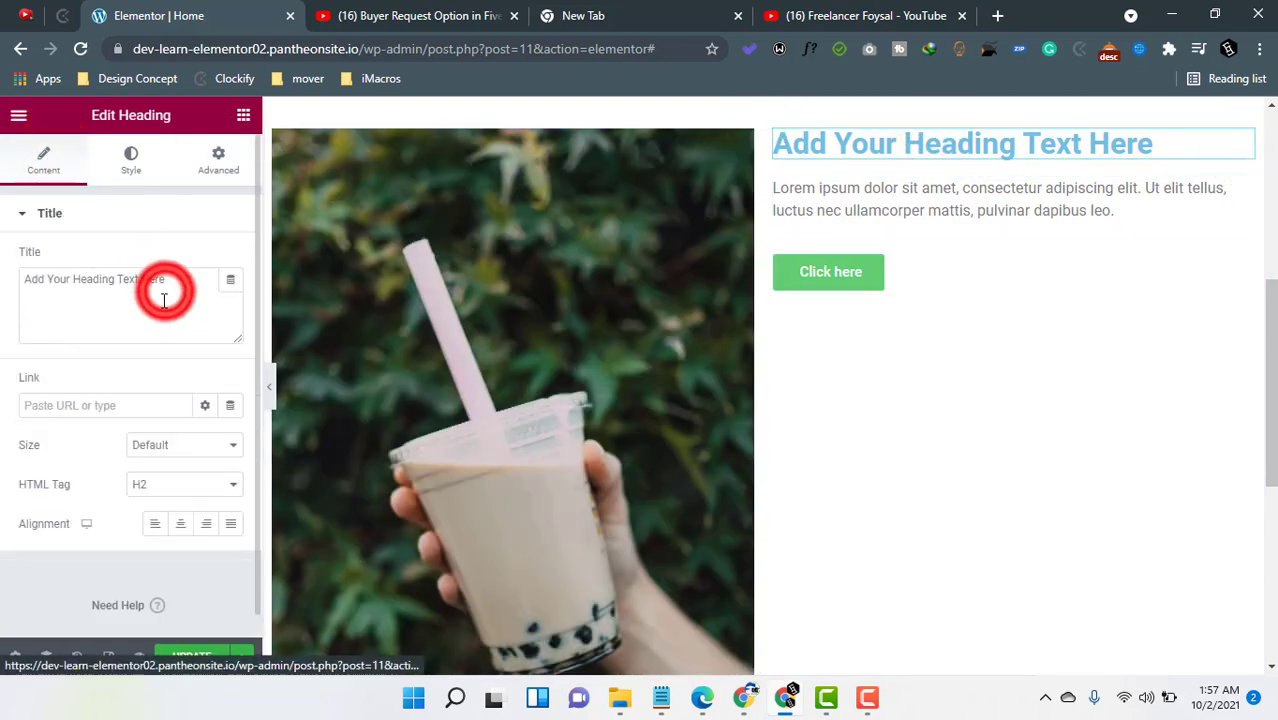
triple_click(166, 291)
type("Tea Is A Drink Of Health")
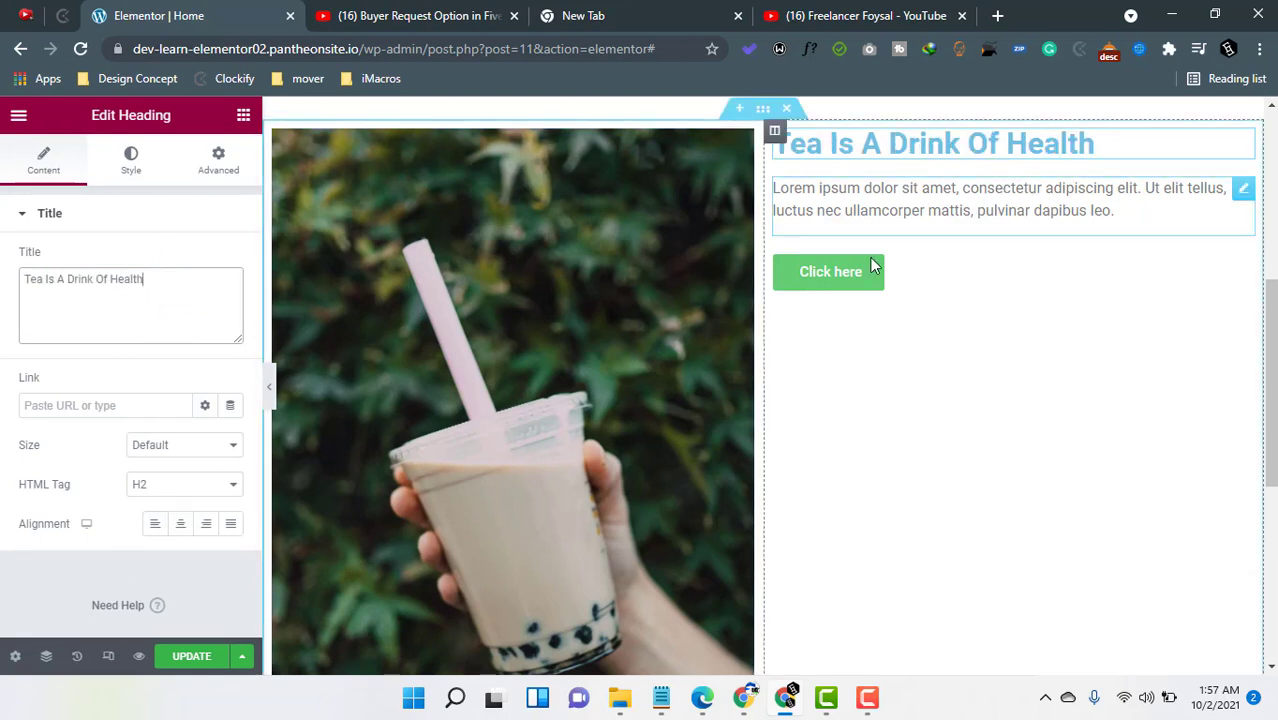
- Delete the existing button and drop a new Button widget below the paragraph text
right_click(1150, 531)
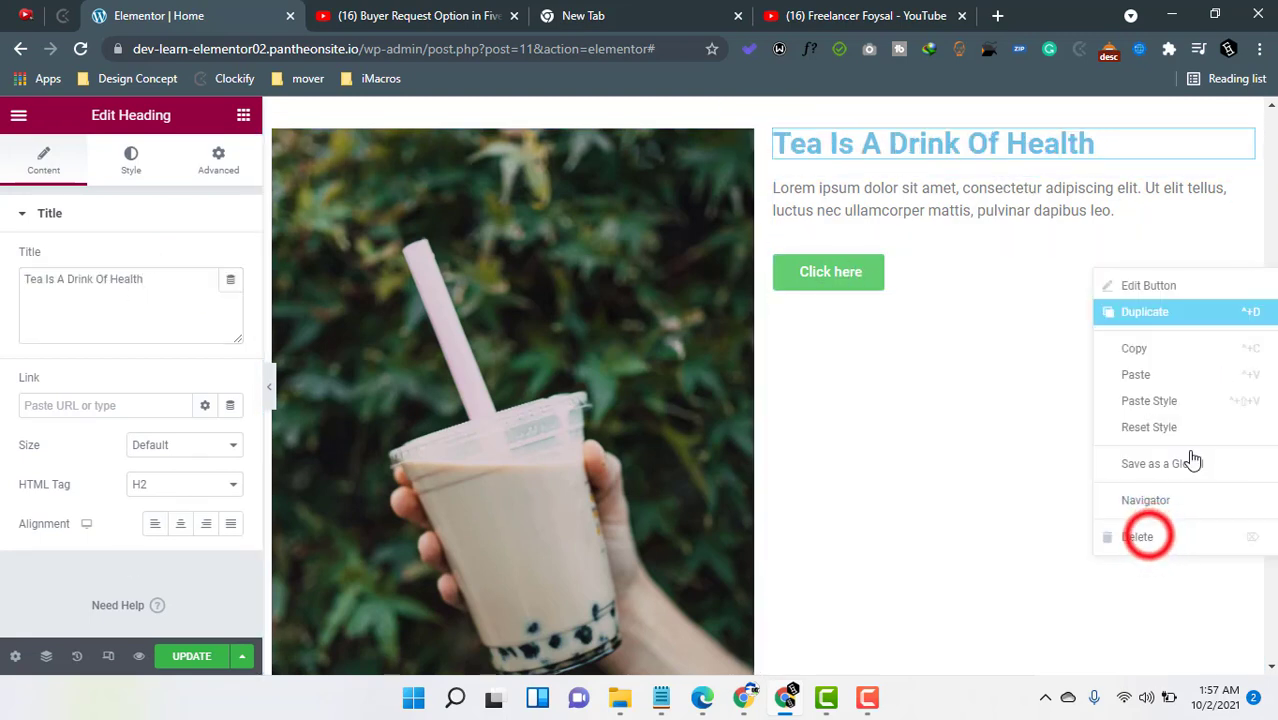
left_click(1150, 535)
left_click(243, 115)
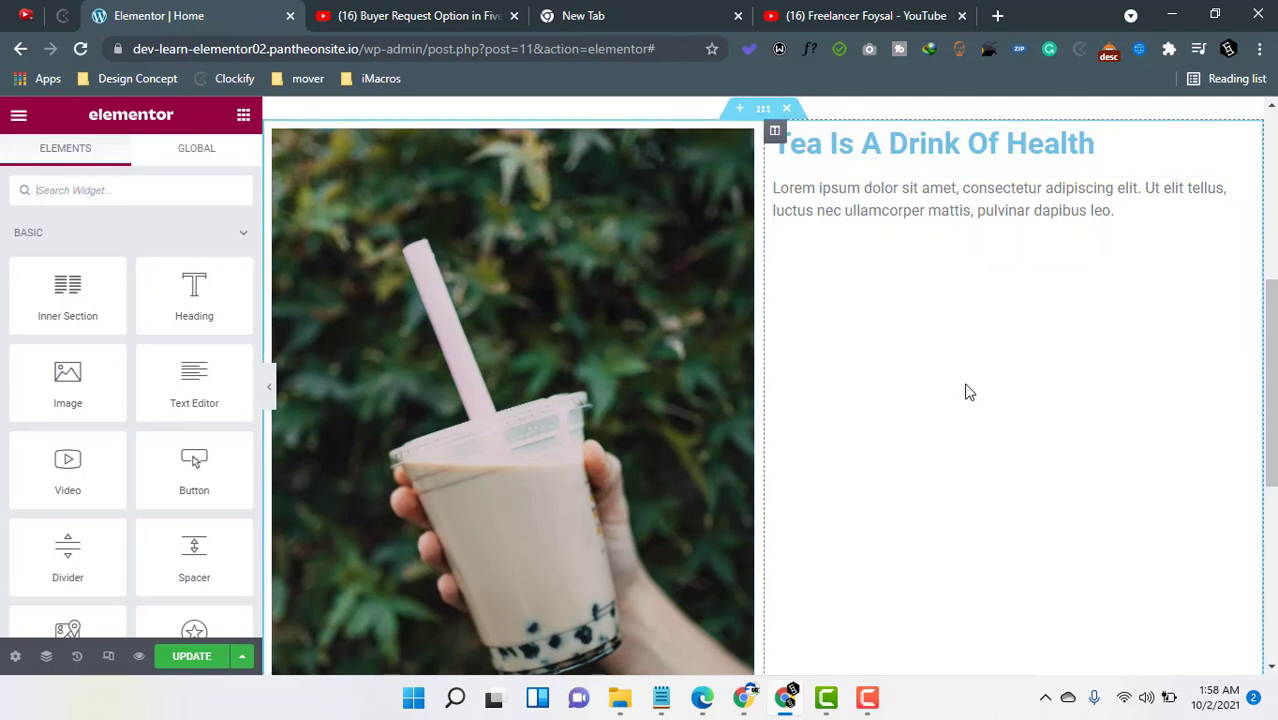
scroll(558, 290, "down", 2)
scroll(574, 194, "up", 2)
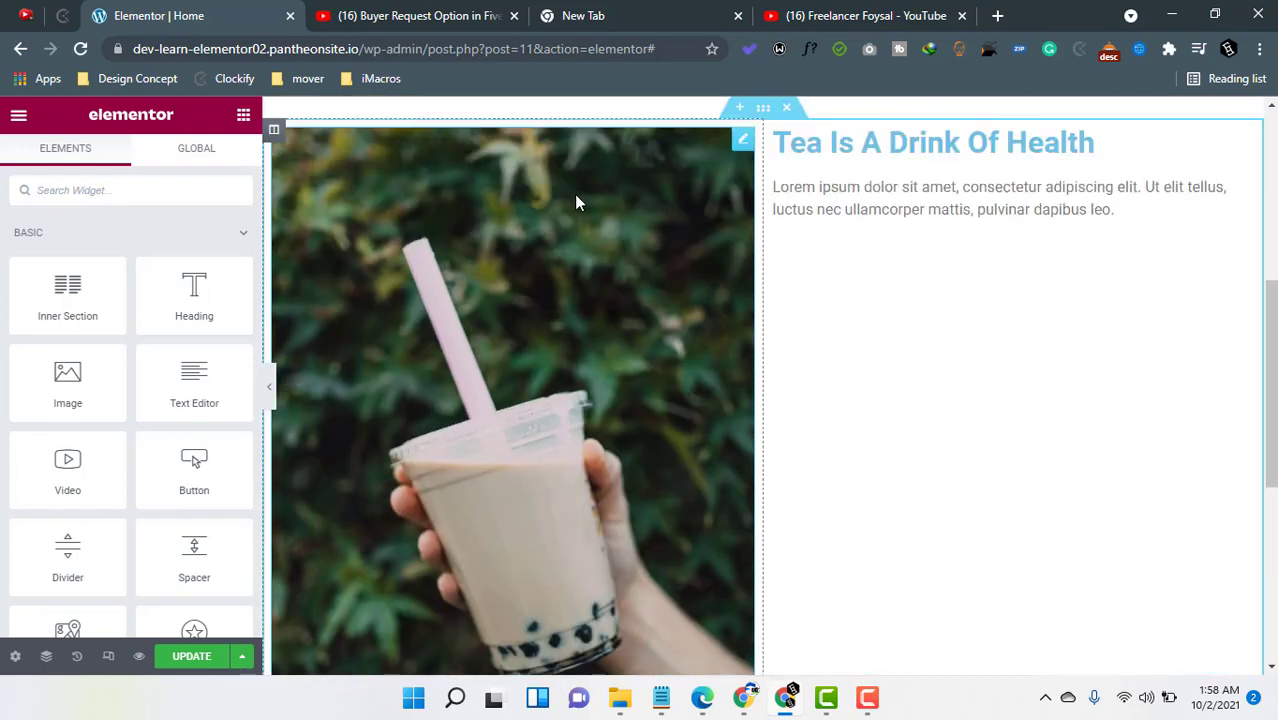
scroll(581, 505, "down", 2)
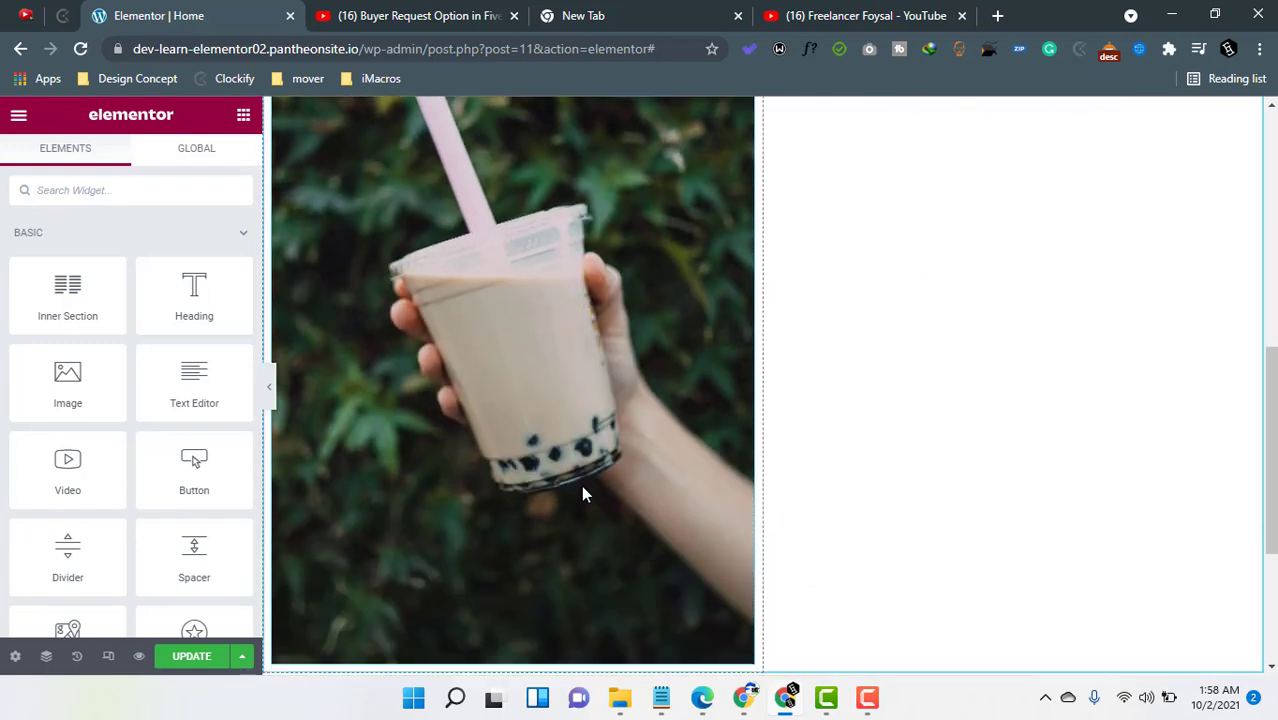
scroll(728, 307, "up", 2)
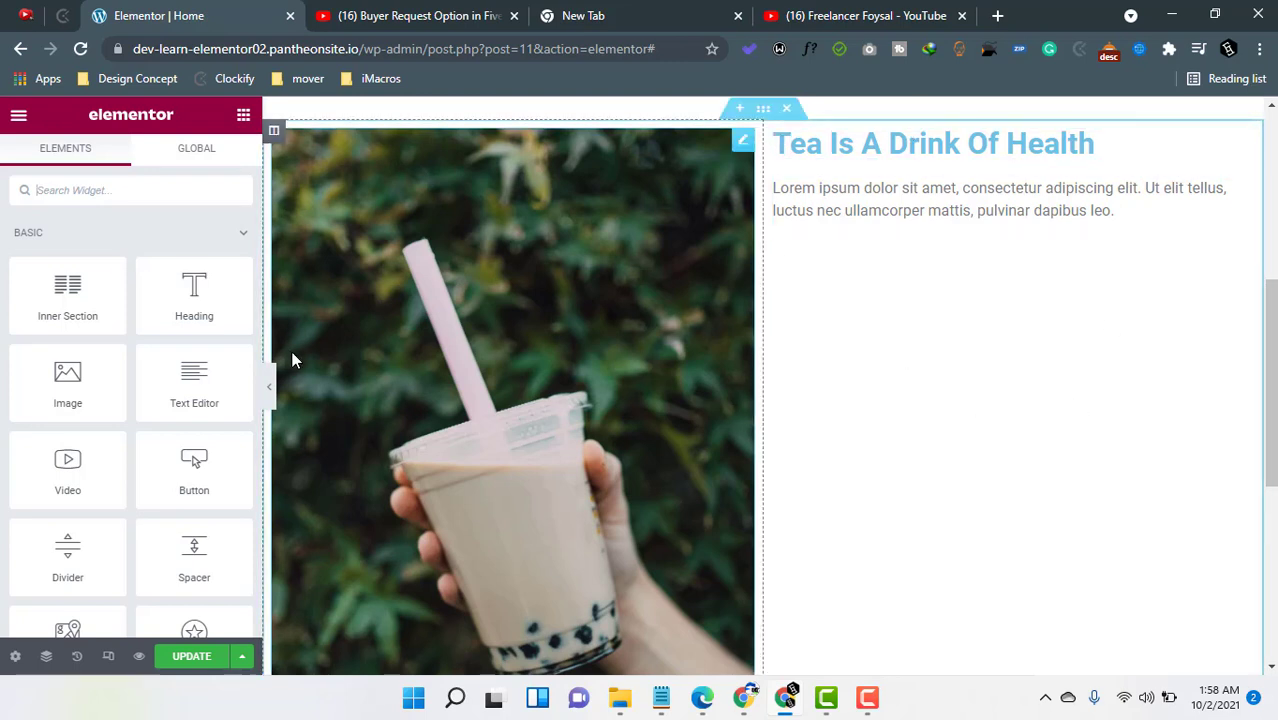
left_click_drag(186, 486, 1041, 242)
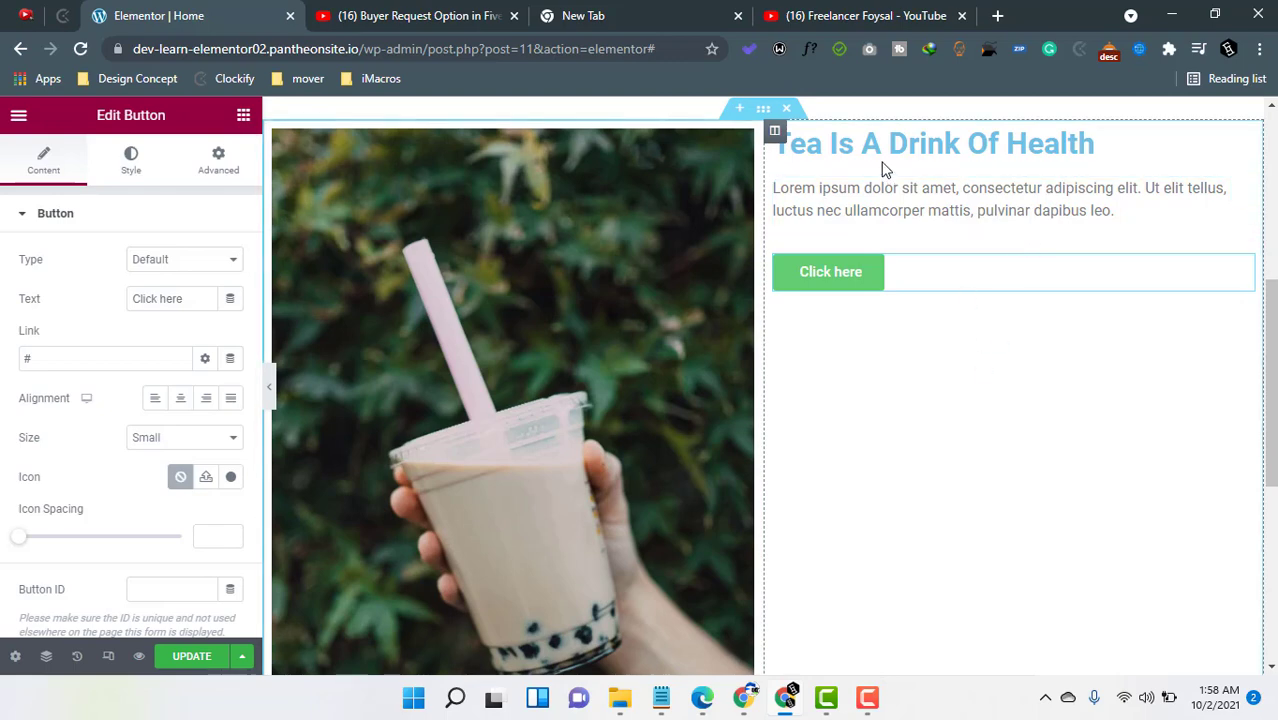
- Set the heading's text color to a pasted dark green hex value
left_click(1245, 145)
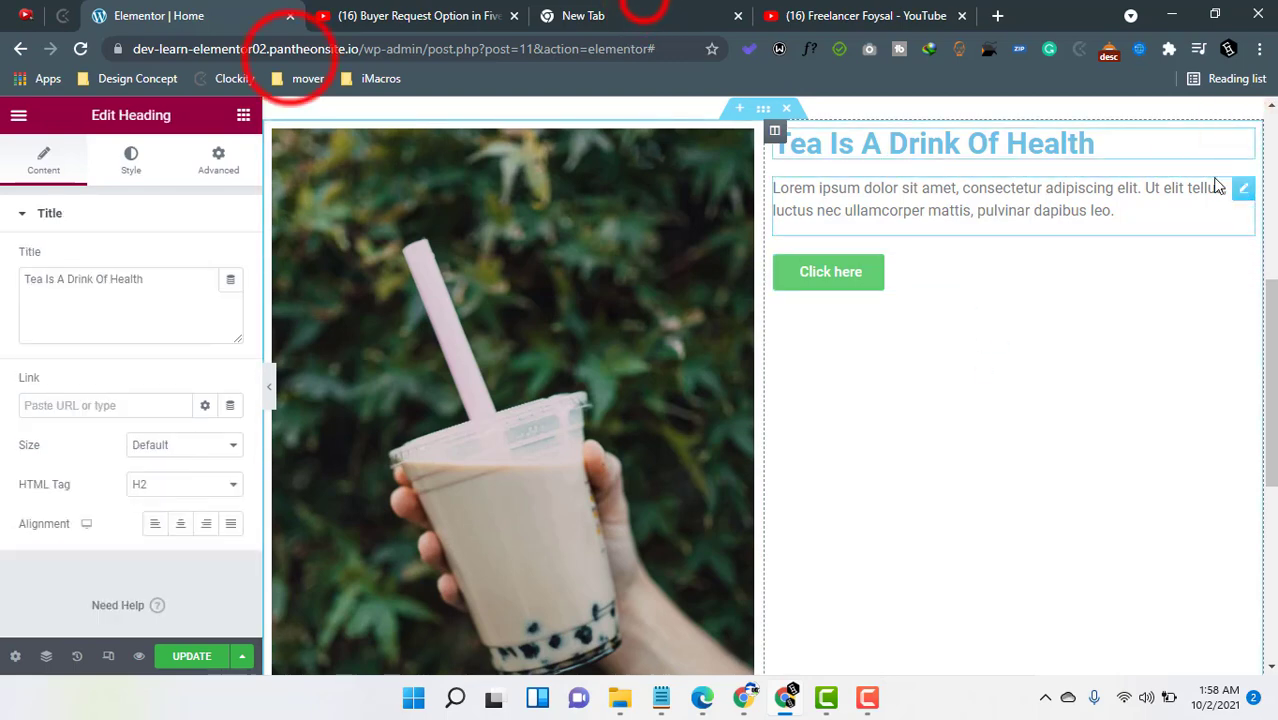
left_click(640, 15)
left_click(195, 8)
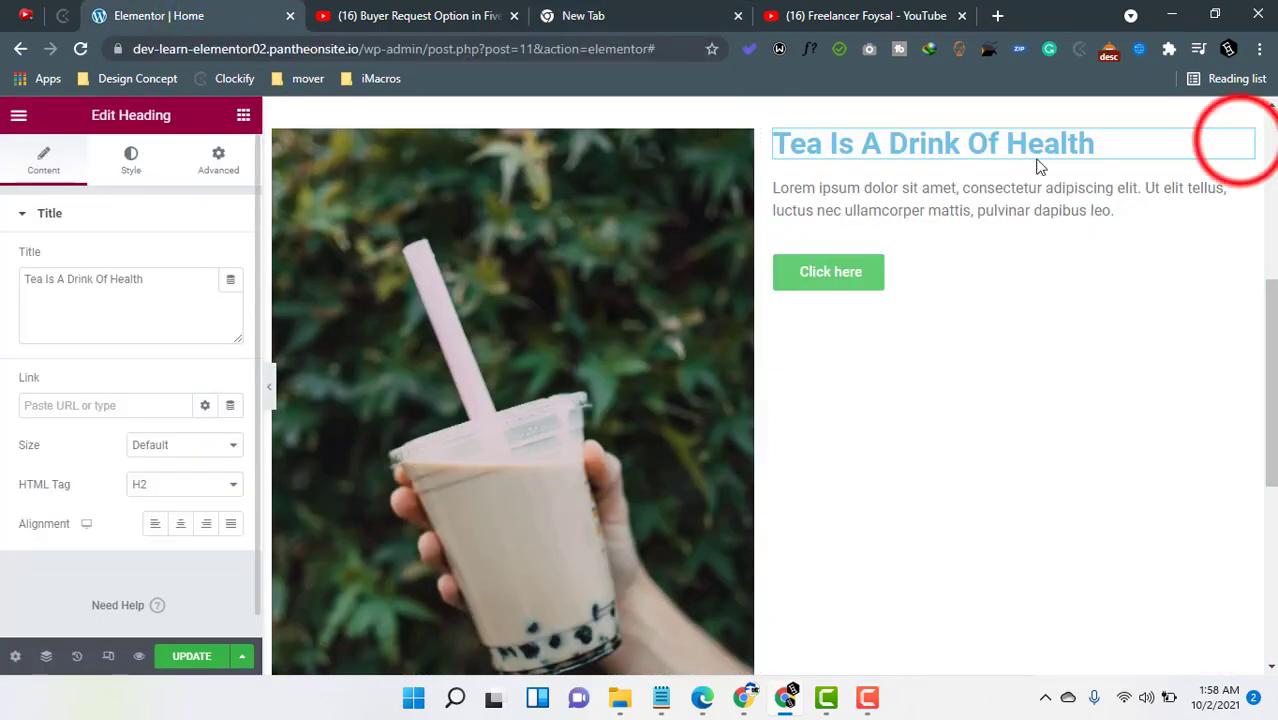
left_click(1244, 144)
left_click(123, 163)
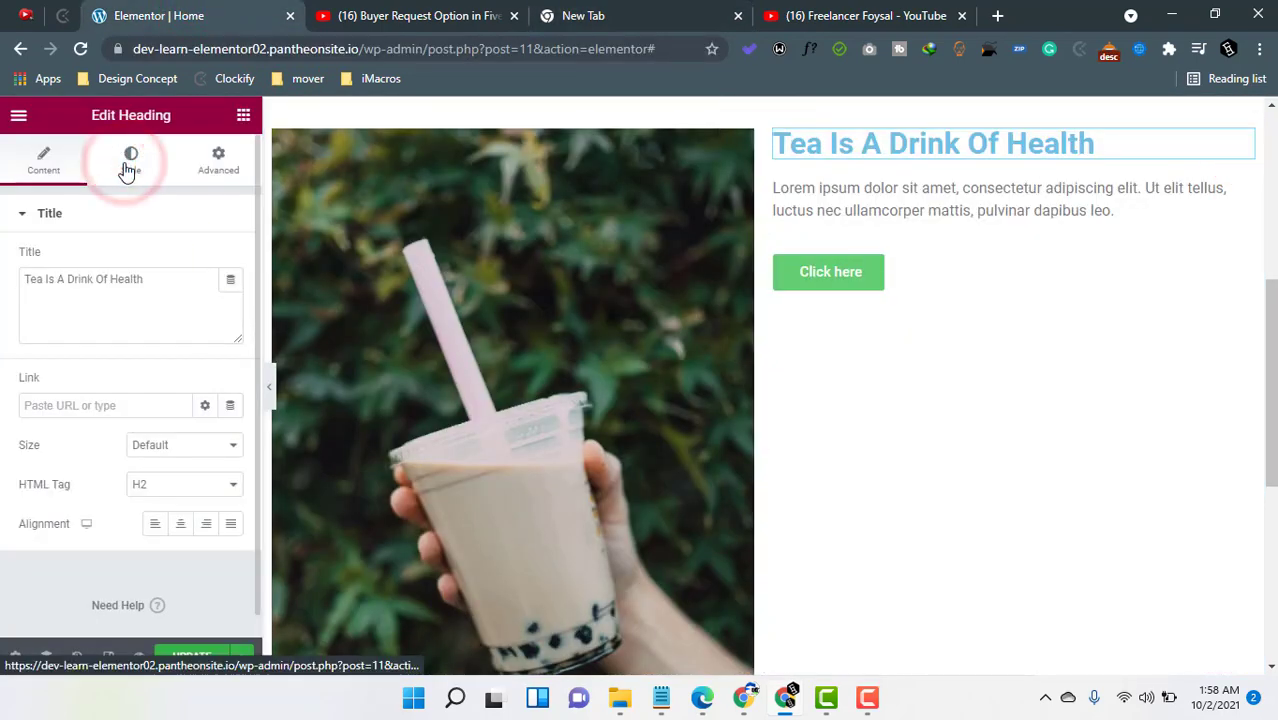
left_click(231, 259)
double_click(163, 545)
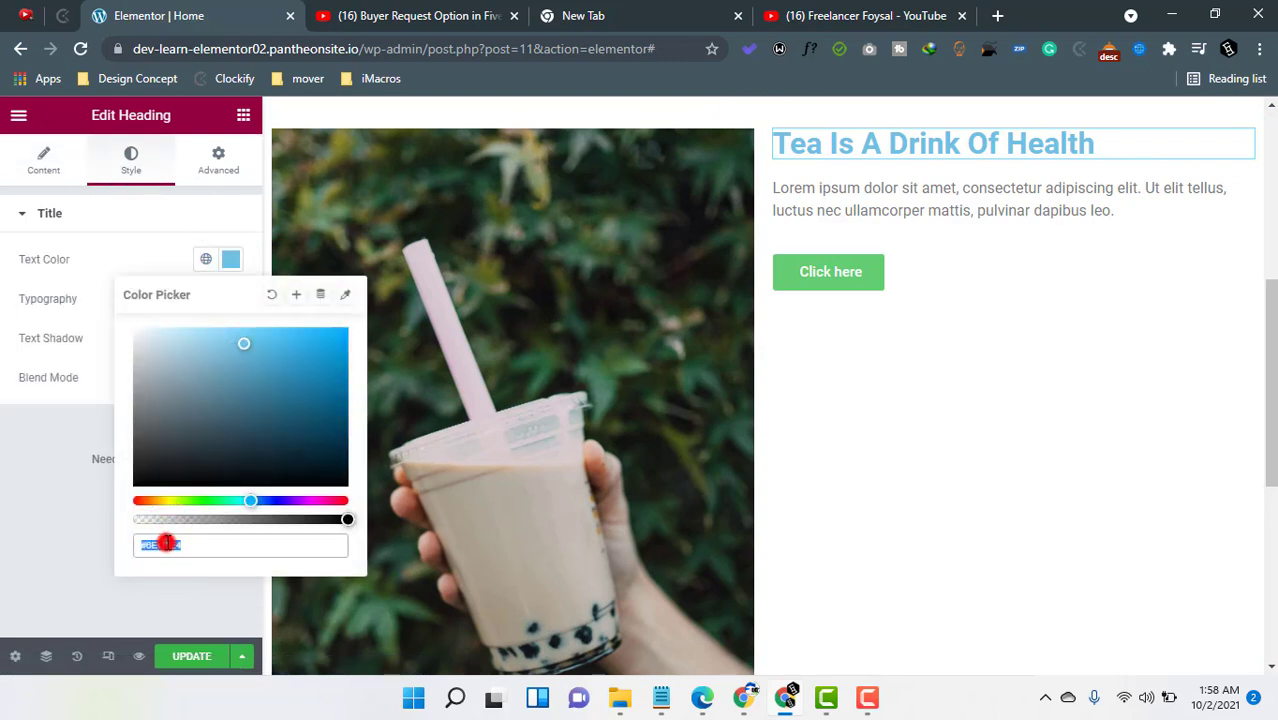
type("#366D00")
left_click(20, 524)
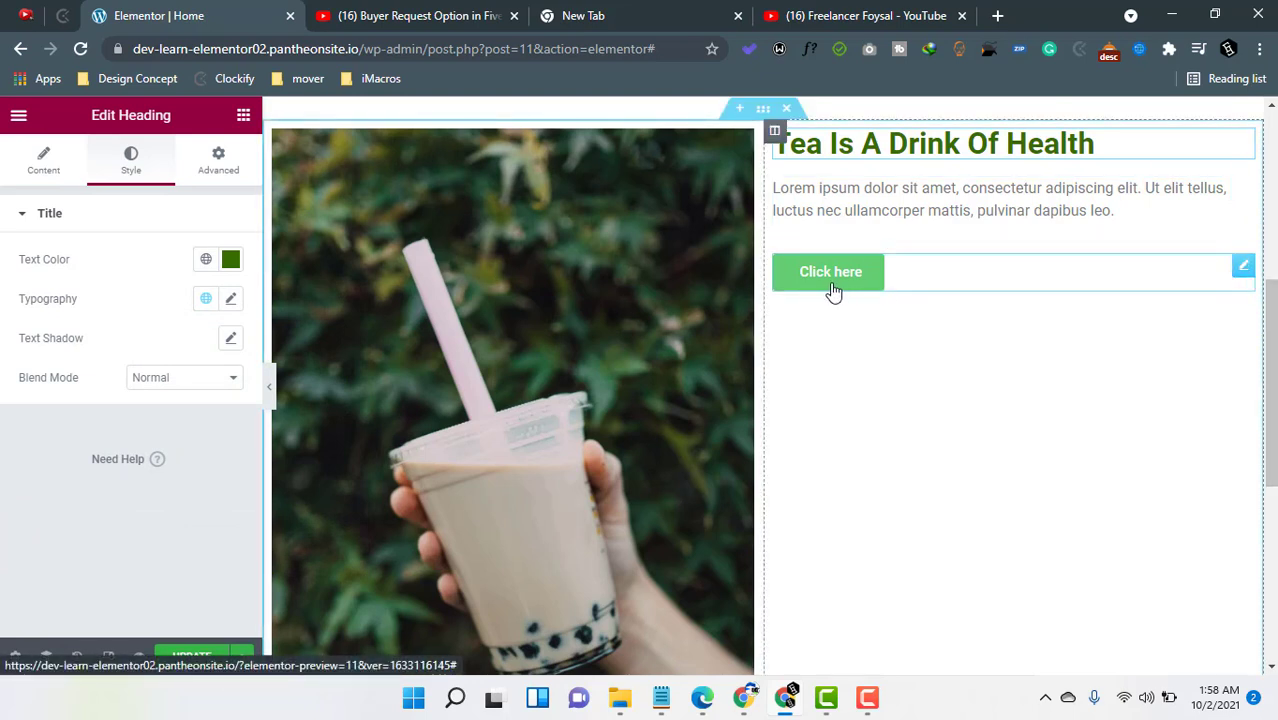
- Open the button's settings and review its Content and Style sections
left_click(1243, 266)
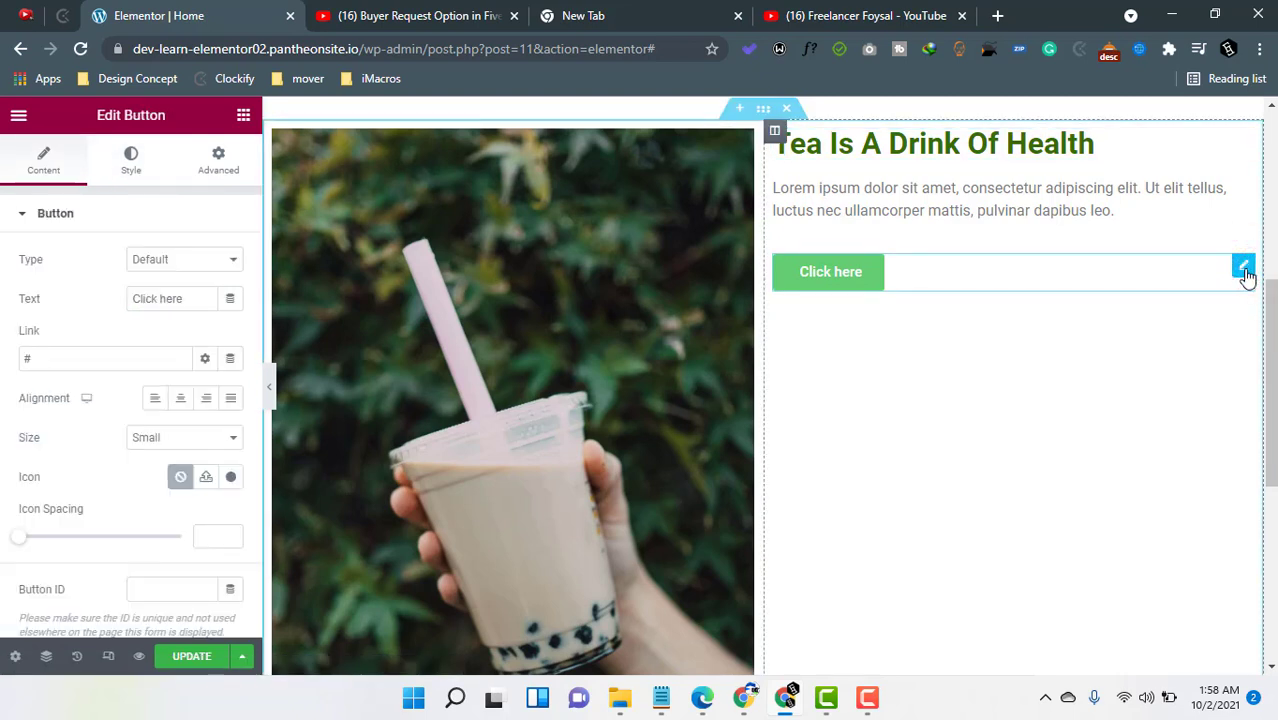
left_click(76, 215)
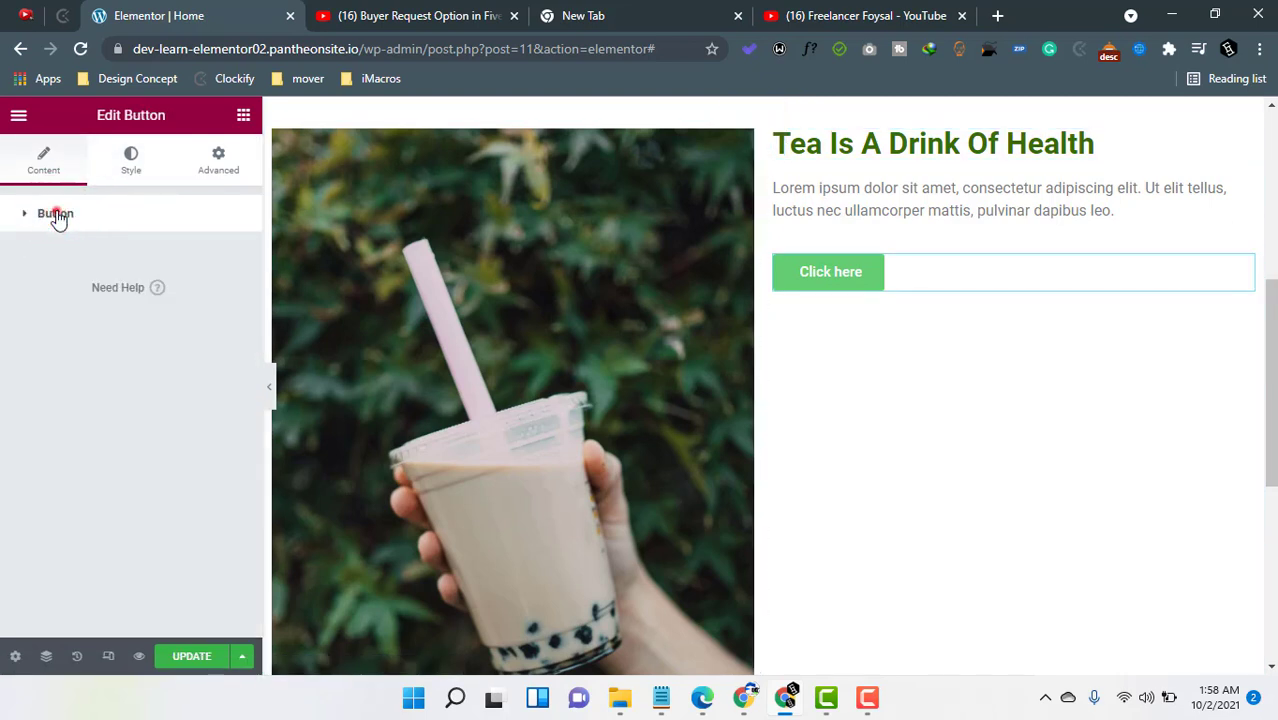
left_click(80, 216)
left_click(135, 158)
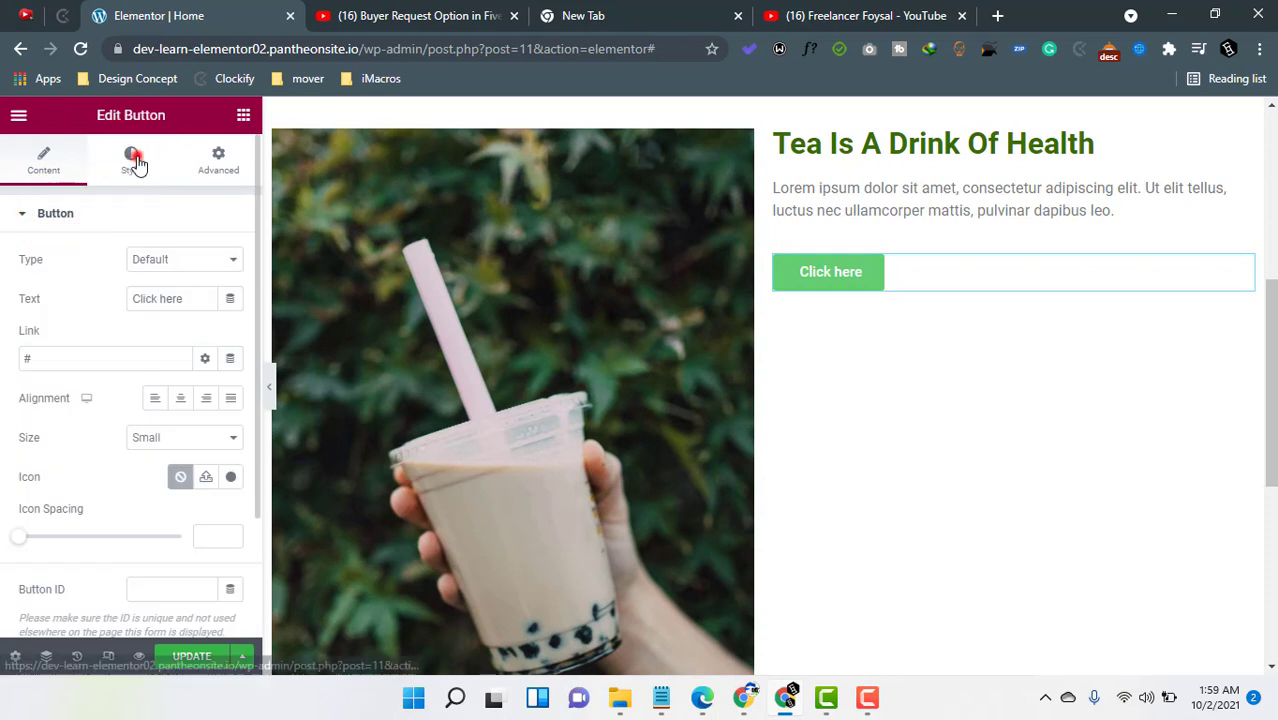
left_click(85, 211)
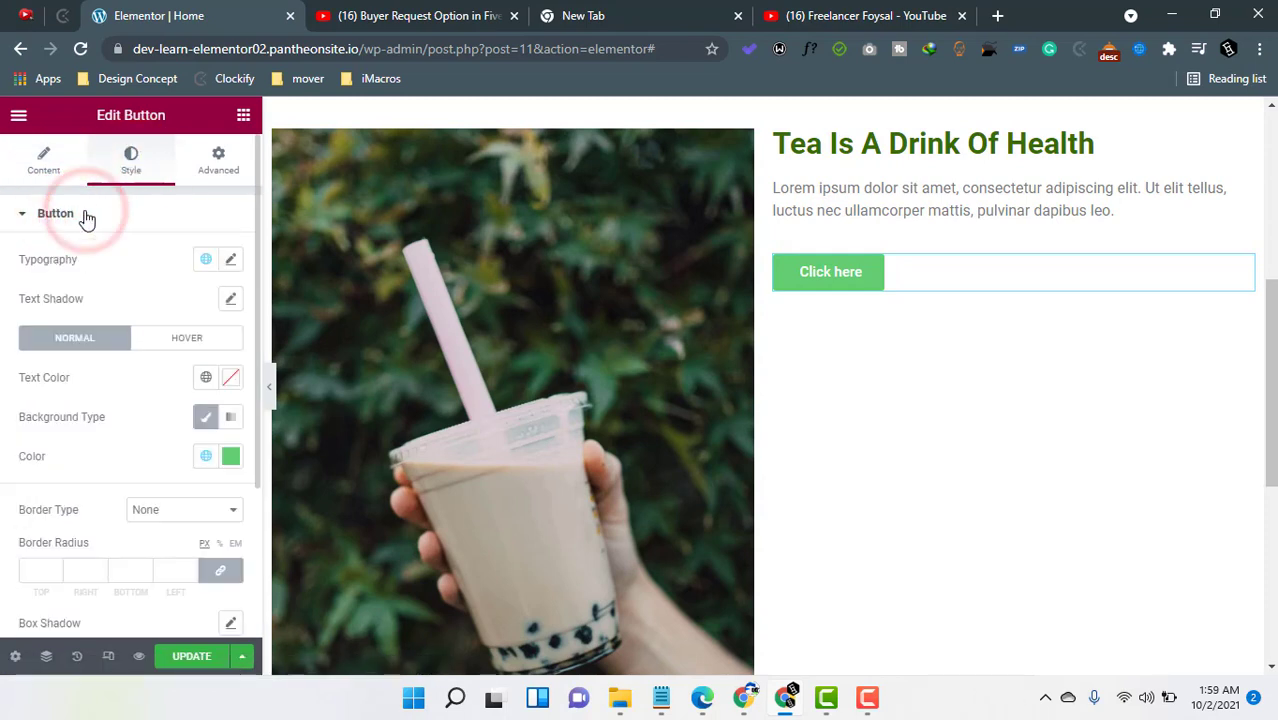
left_click(85, 213)
left_click(45, 168)
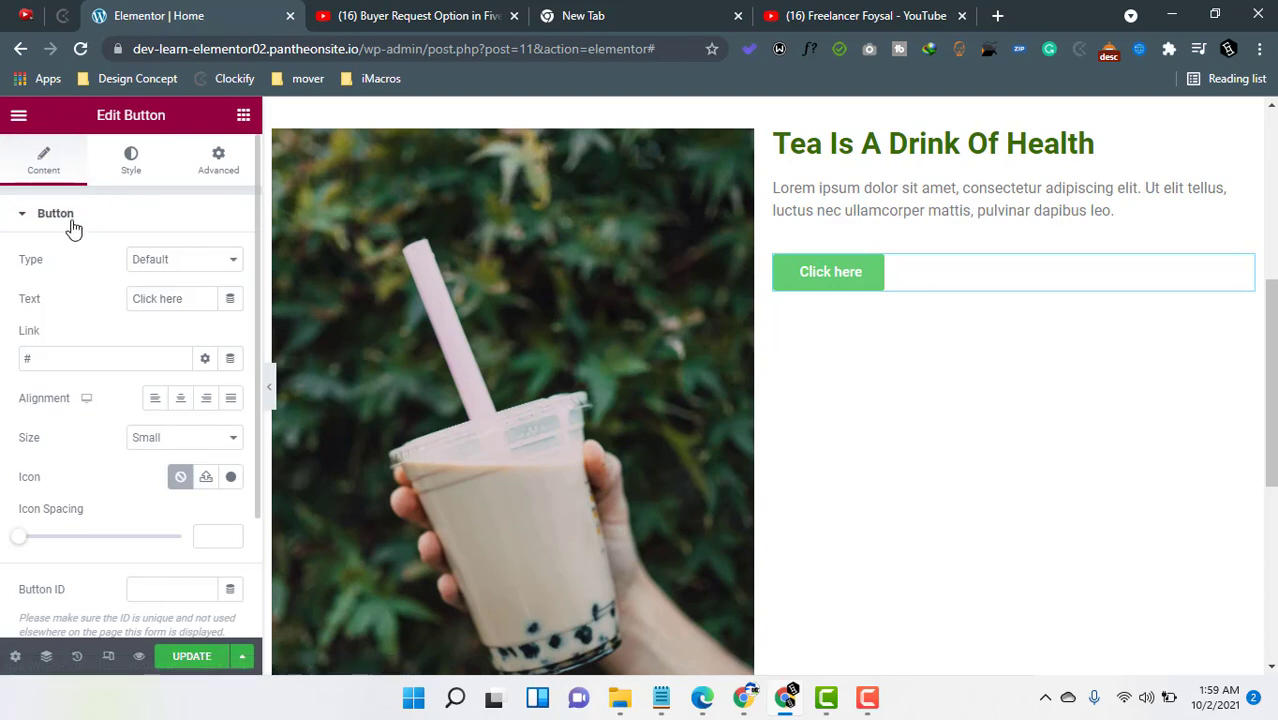
- Try the Info and Success button types, then set the type back to Default
left_click(177, 261)
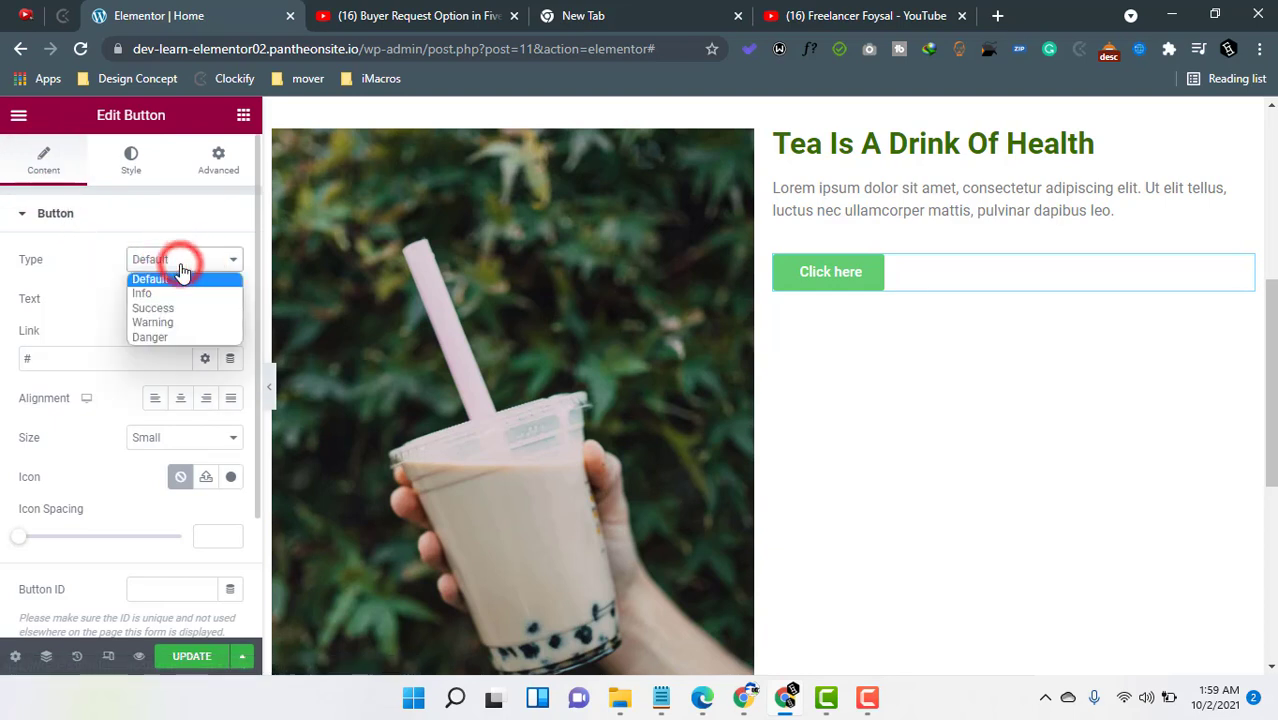
left_click(176, 298)
left_click(178, 262)
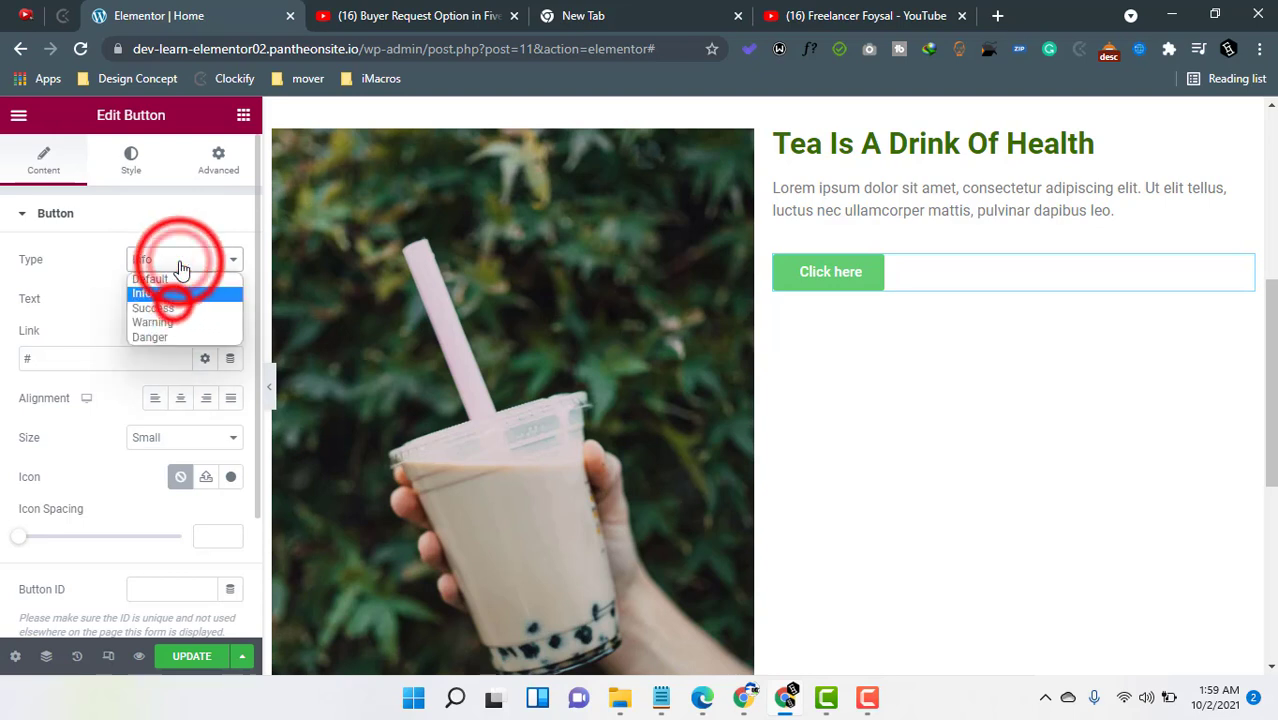
left_click(175, 299)
left_click(180, 262)
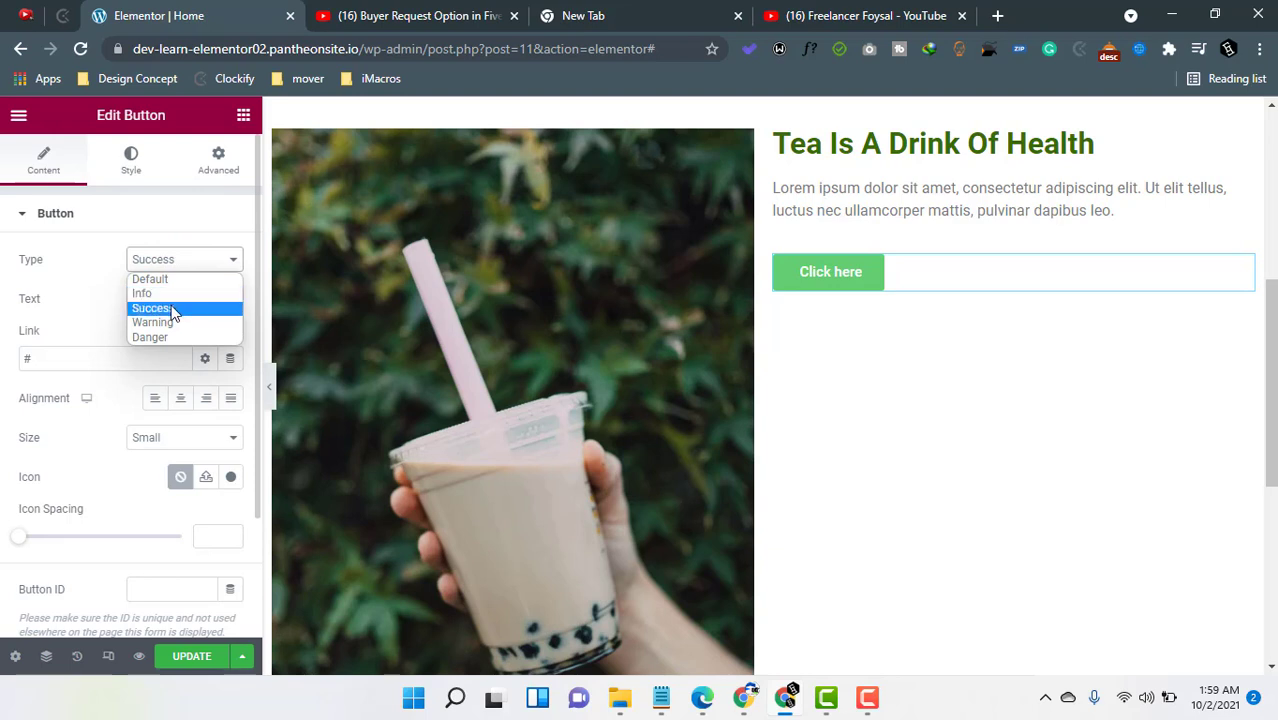
left_click(62, 270)
left_click(167, 260)
left_click(171, 280)
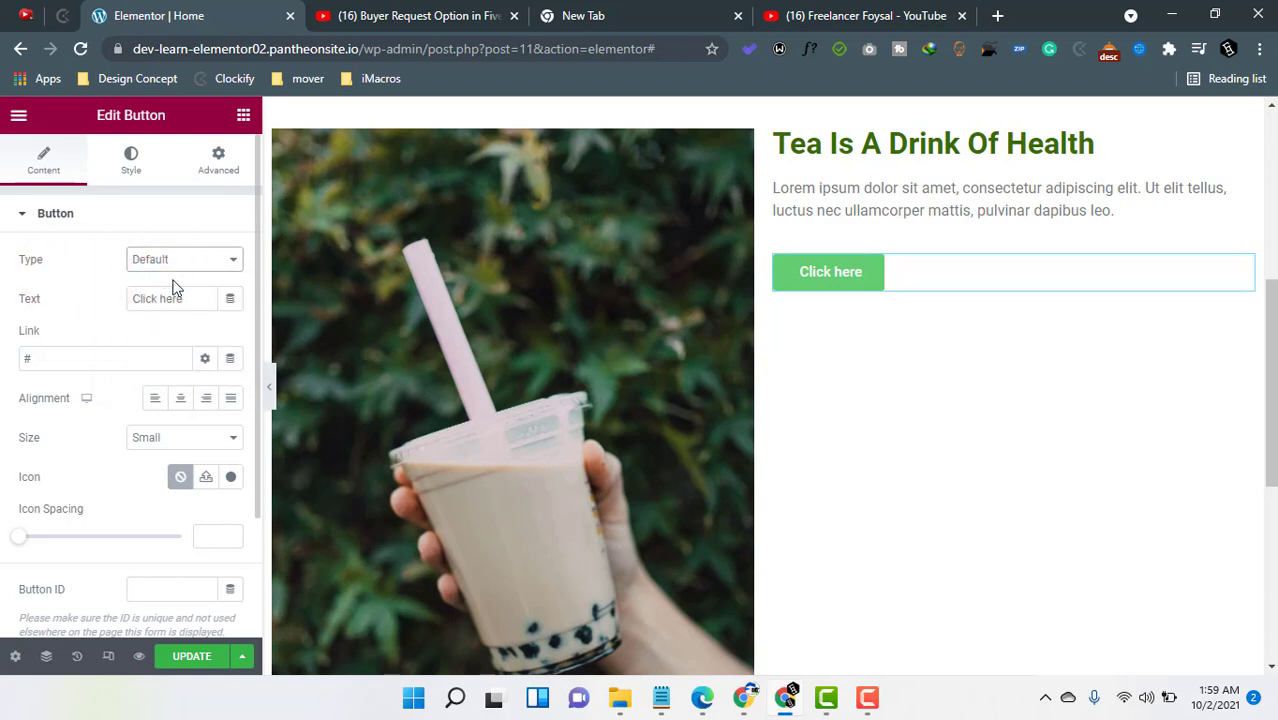
left_click(183, 258)
left_click(66, 277)
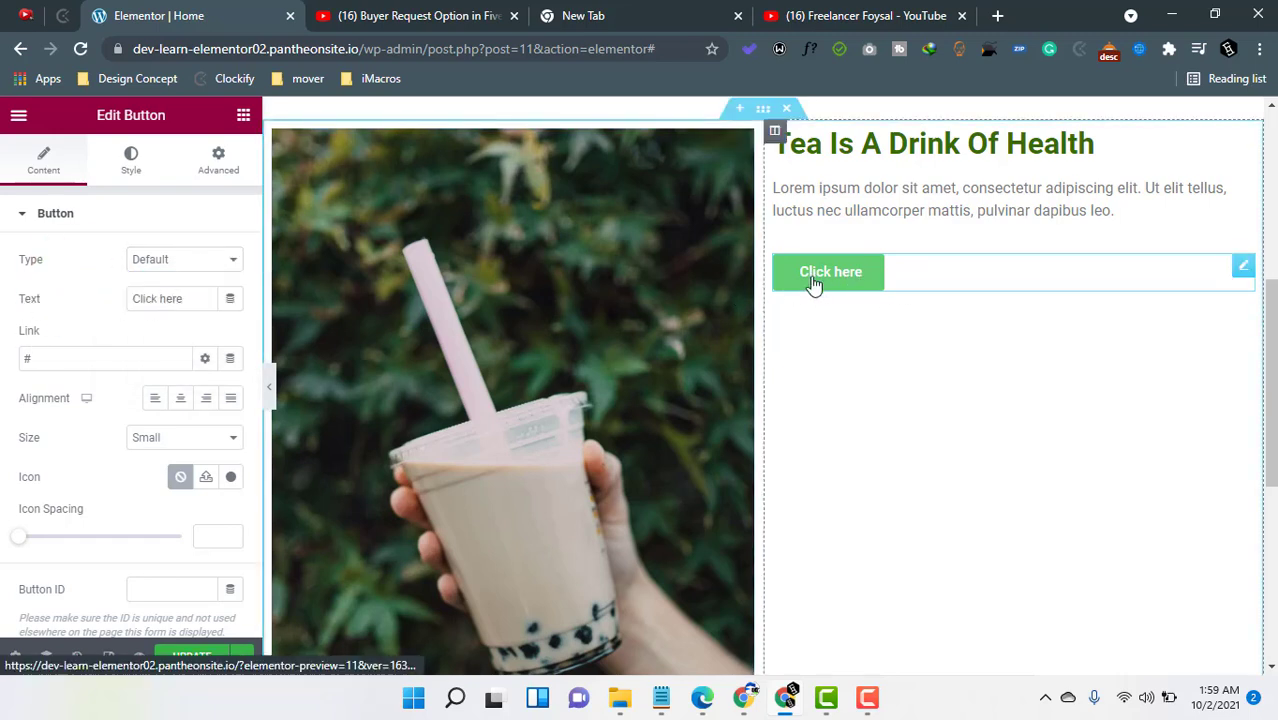
- Change the button text to "More Info"
left_click(163, 297)
triple_click(170, 299)
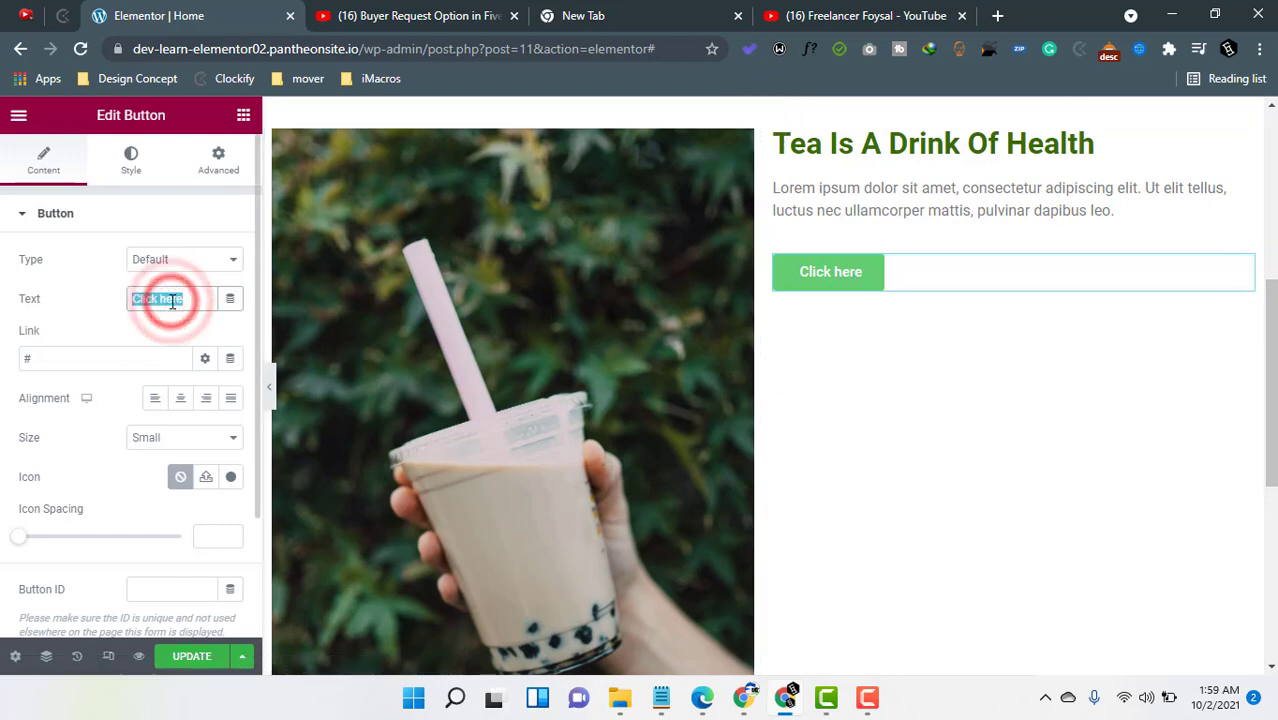
type("More")
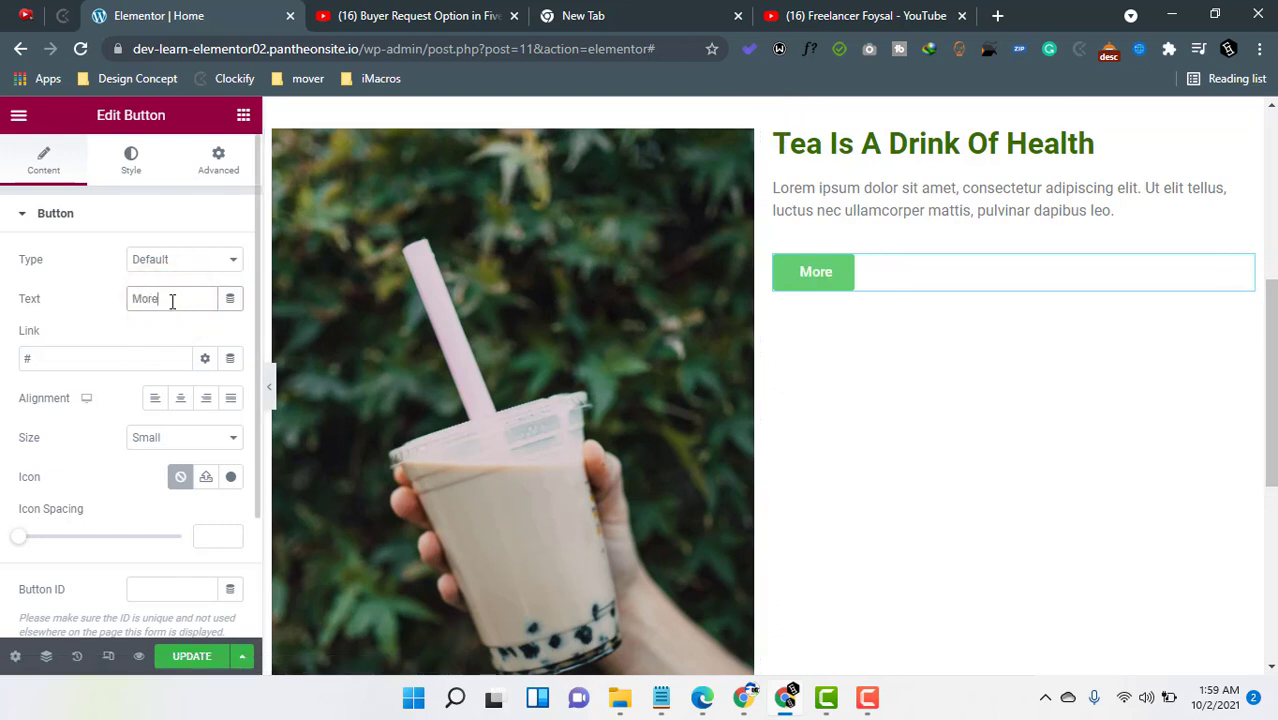
type(" Info")
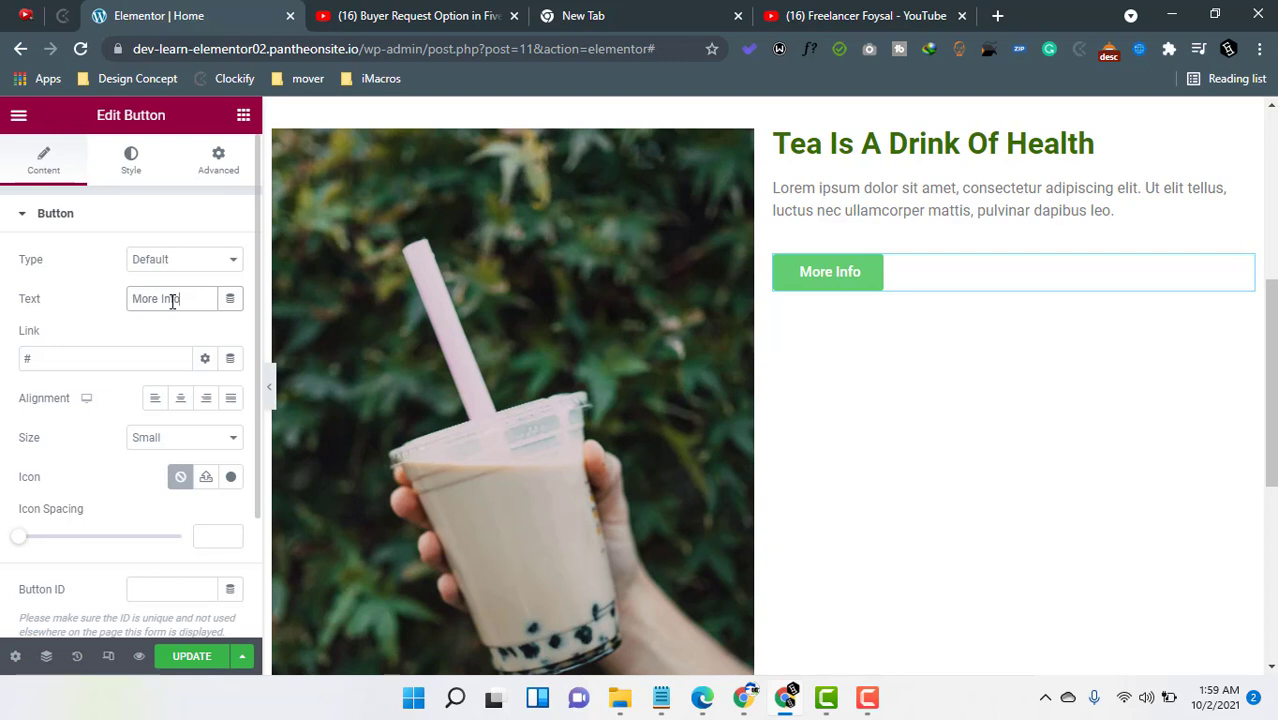
- Set the button's link to the YouTube channel playlists URL copied from the other browser tab
triple_click(37, 355)
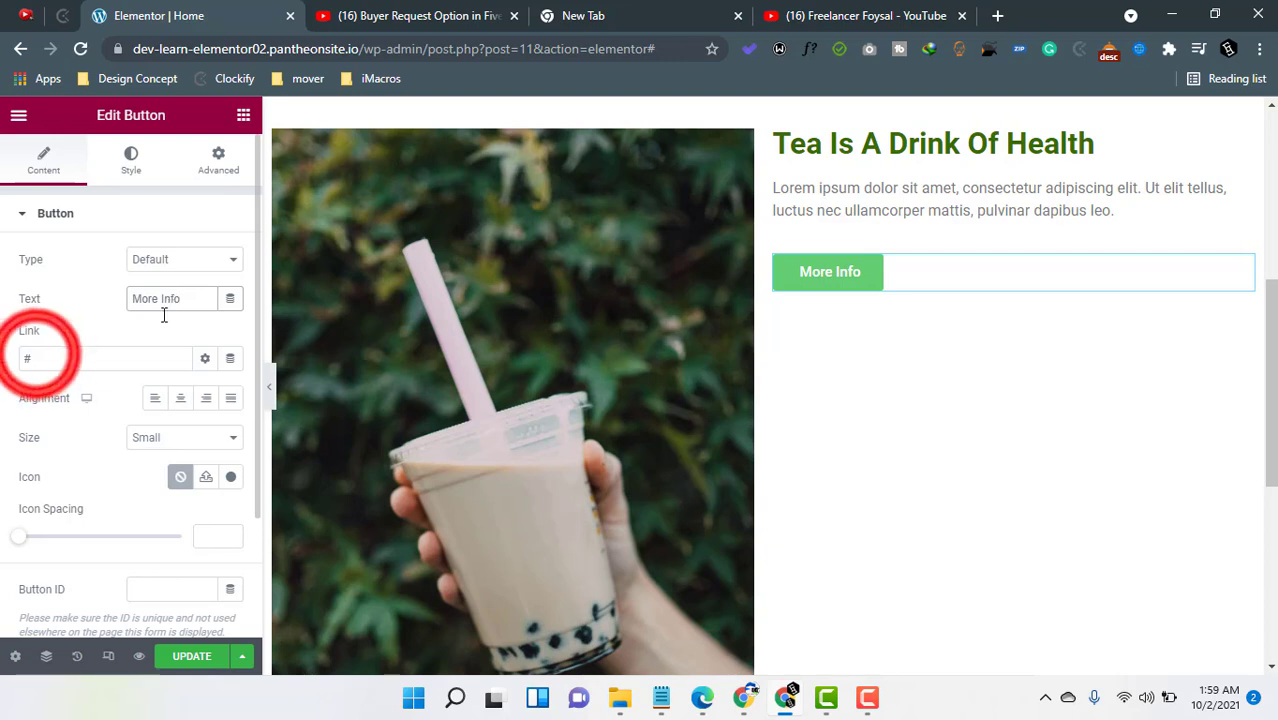
double_click(37, 355)
double_click(37, 355)
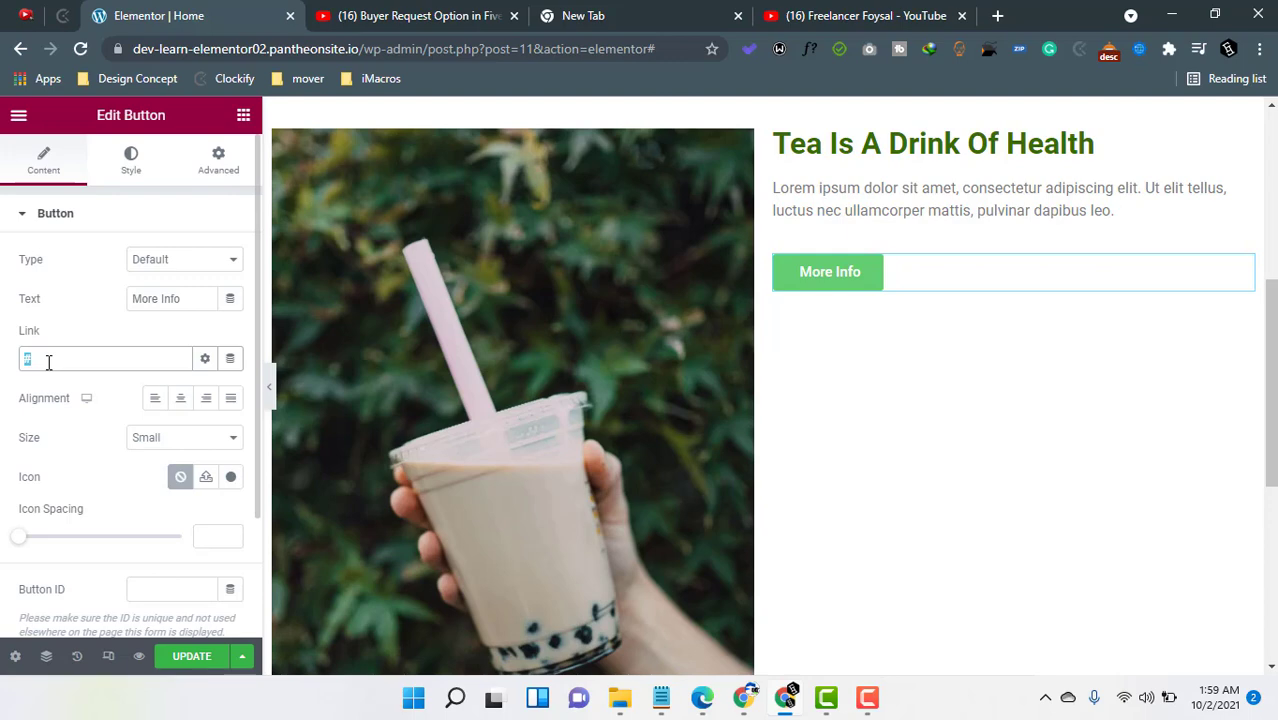
left_click(819, 7)
left_click(497, 42)
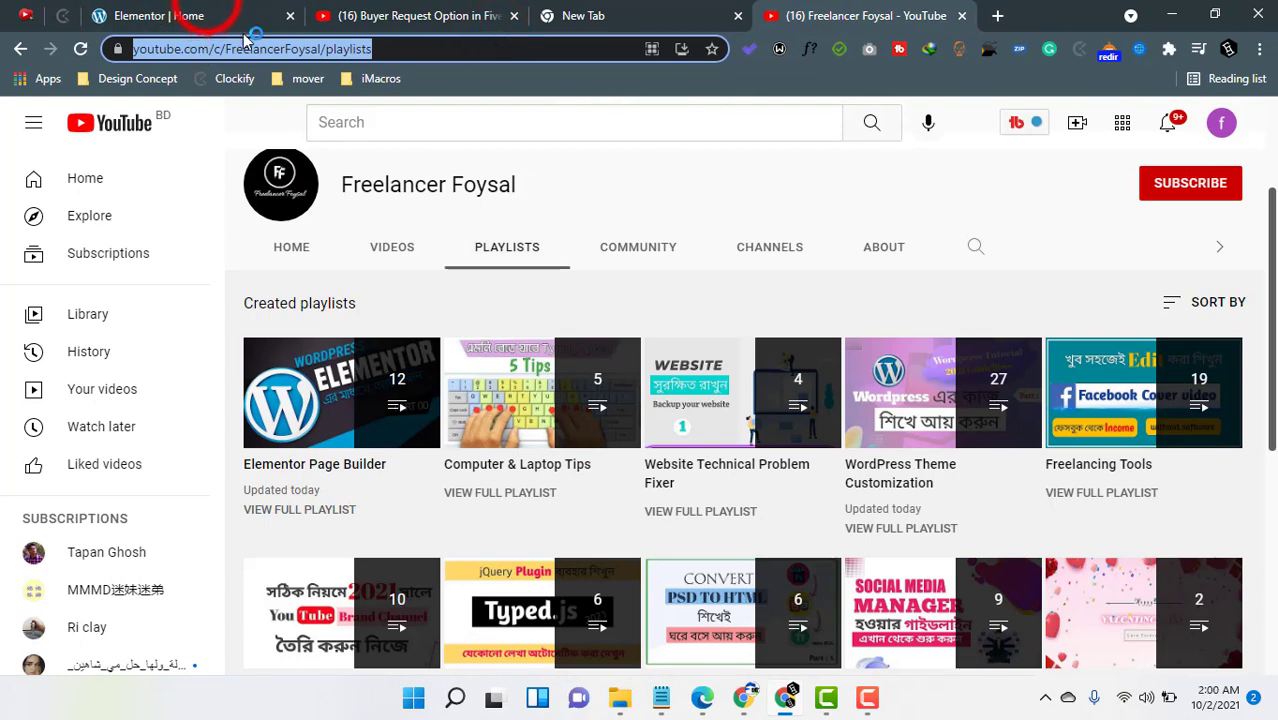
left_click(205, 14)
left_click(57, 357)
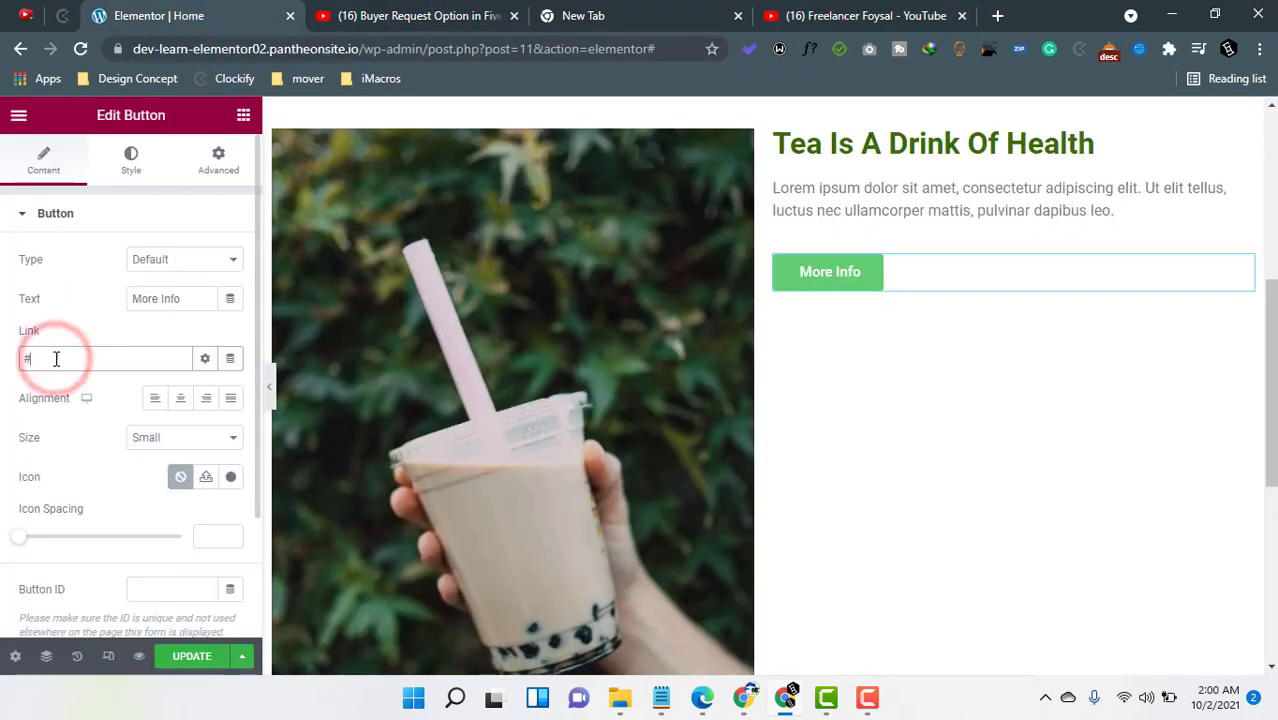
key("ctrl+v")
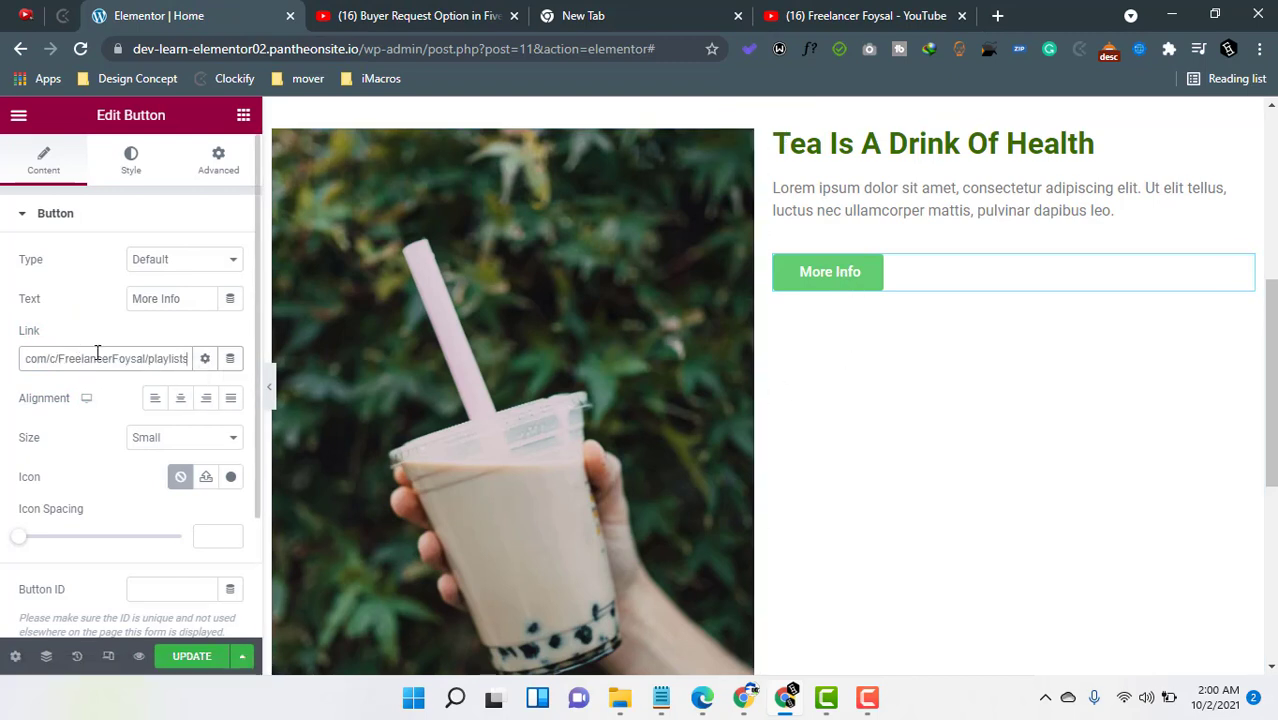
- Open and close the link options to review the new-window, nofollow and custom attribute settings
left_click(204, 360)
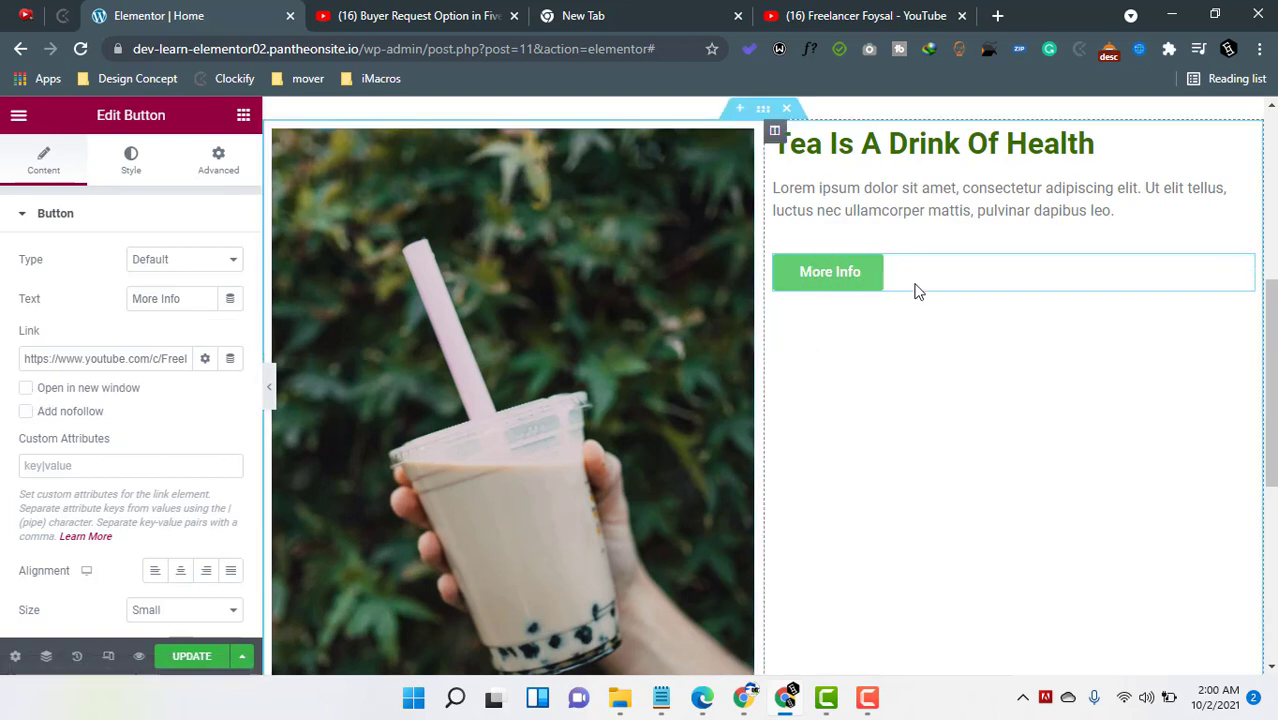
left_click(205, 359)
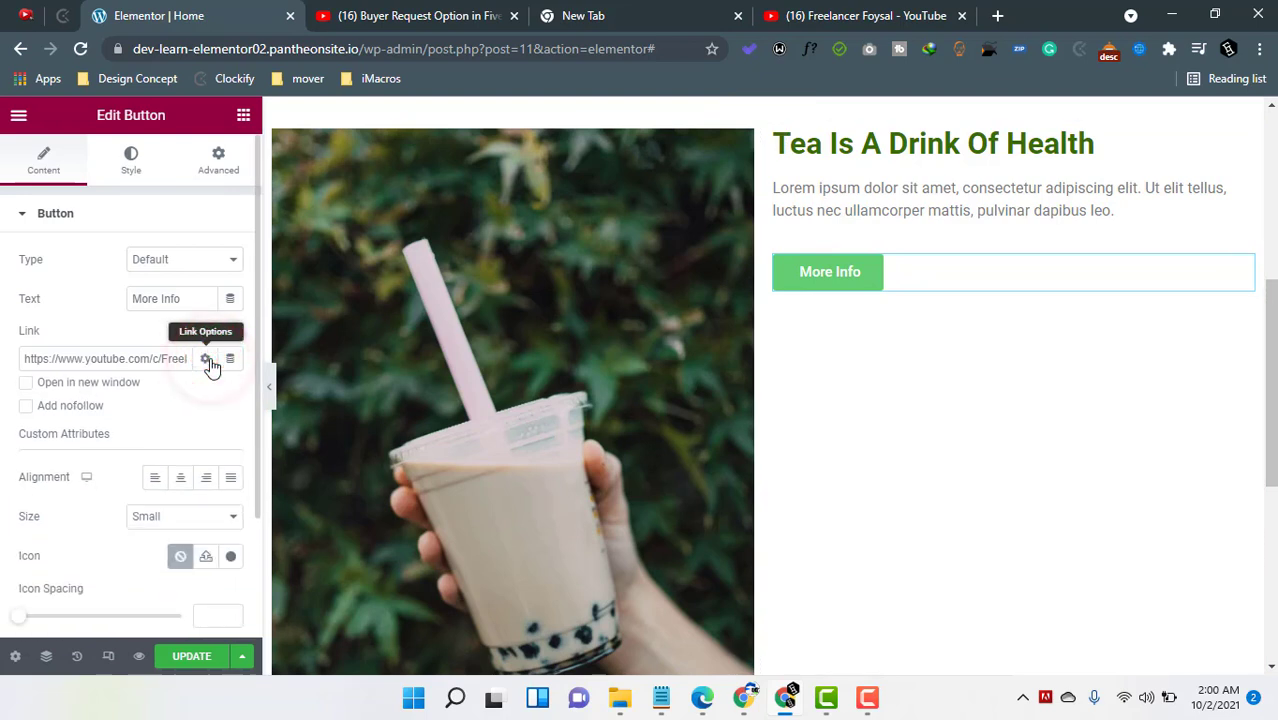
left_click(206, 360)
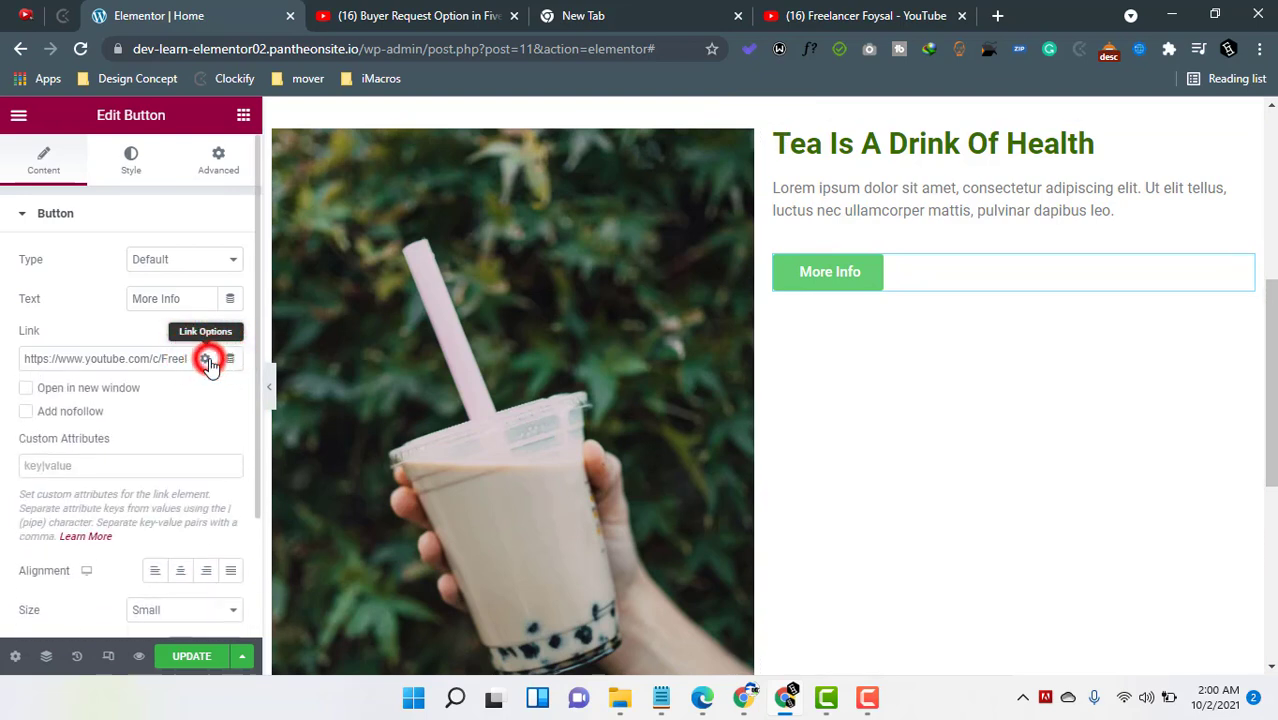
left_click(207, 361)
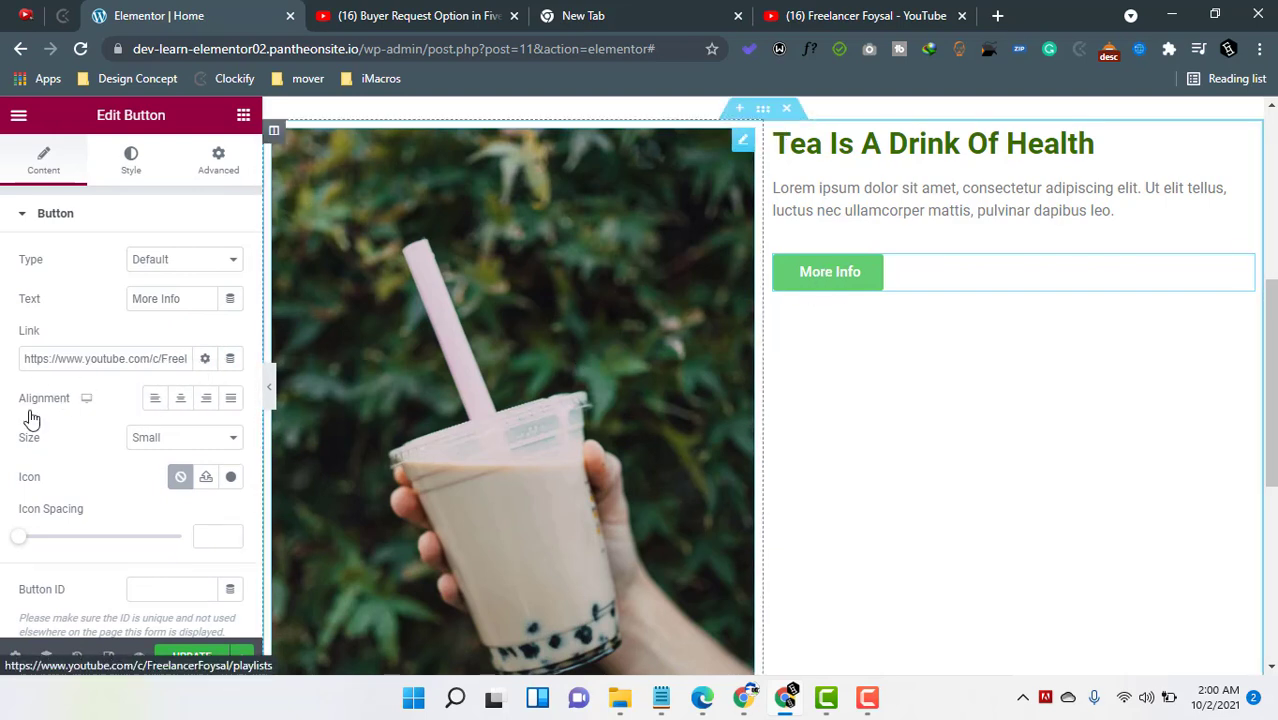
- Try Right and Center alignments, then align the button Left and reselect it
left_click(205, 398)
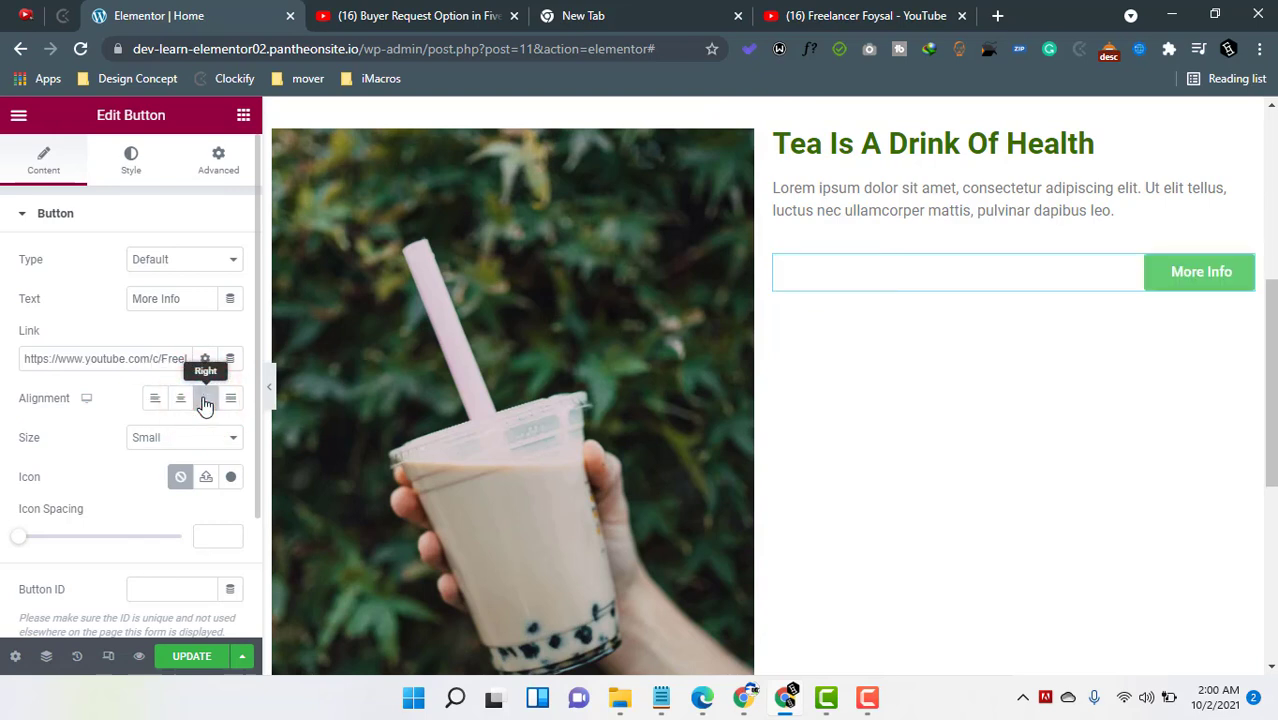
left_click(180, 399)
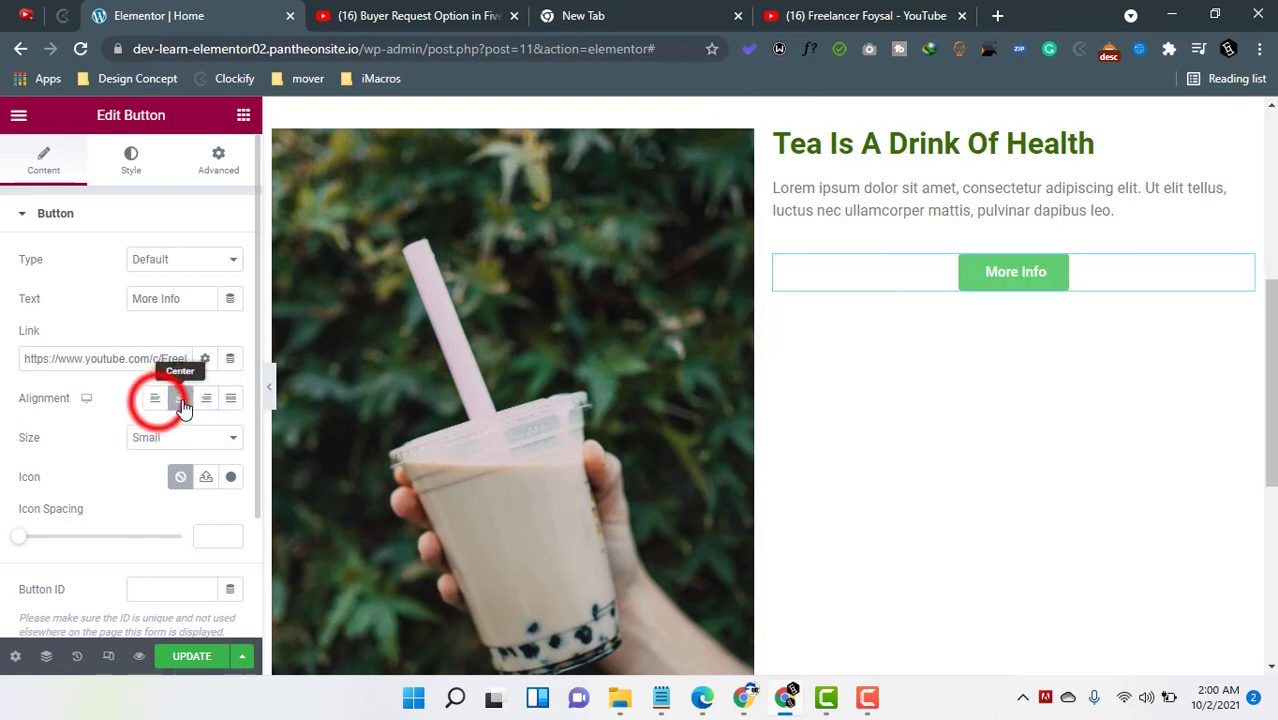
left_click(156, 399)
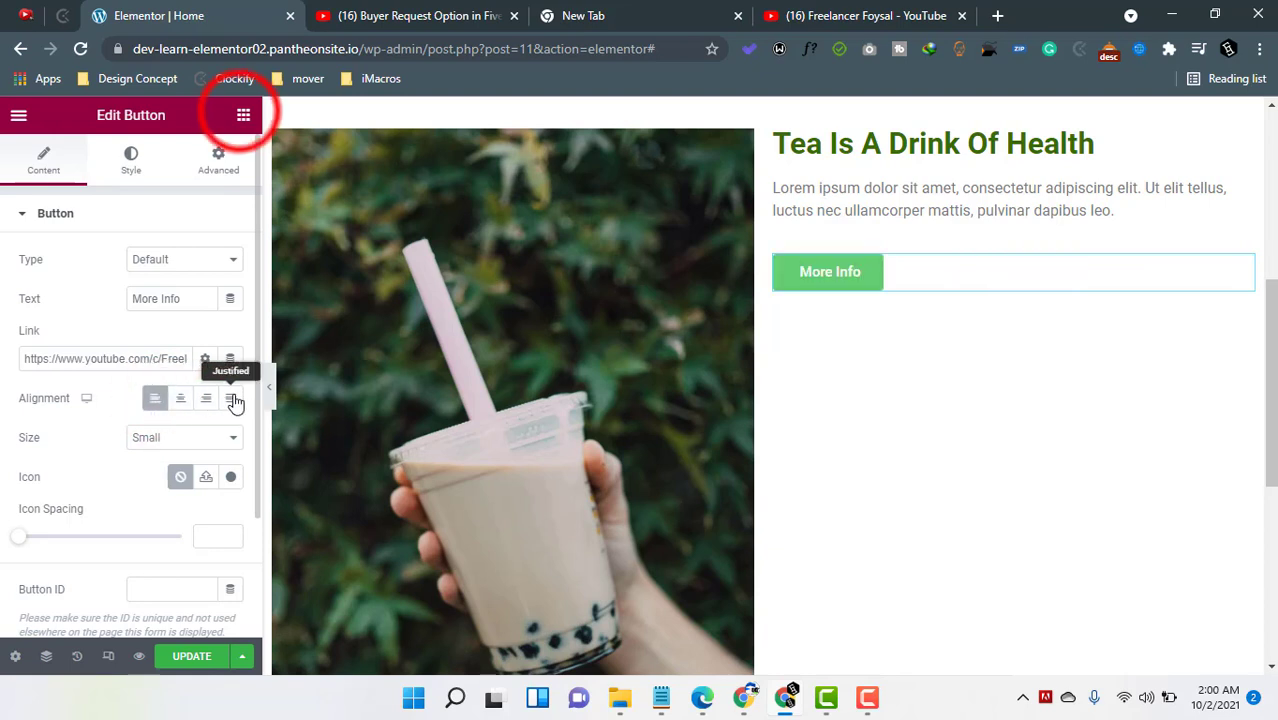
left_click(242, 117)
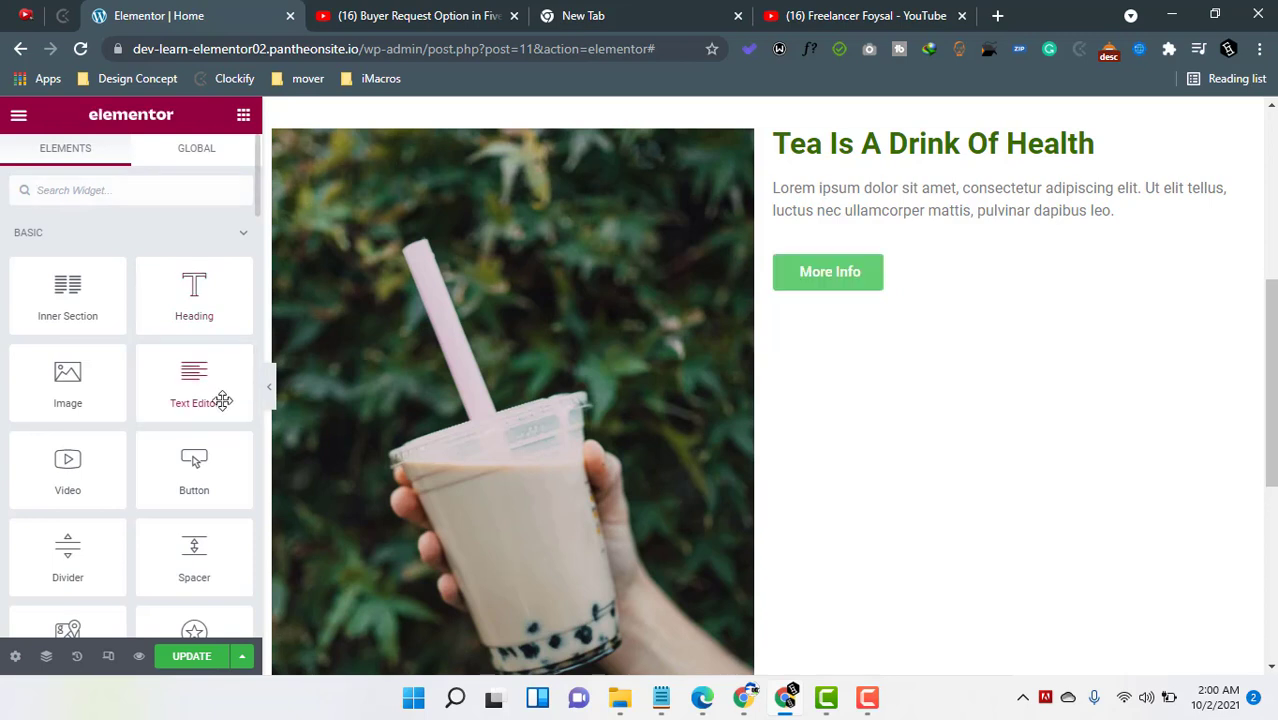
left_click(1240, 268)
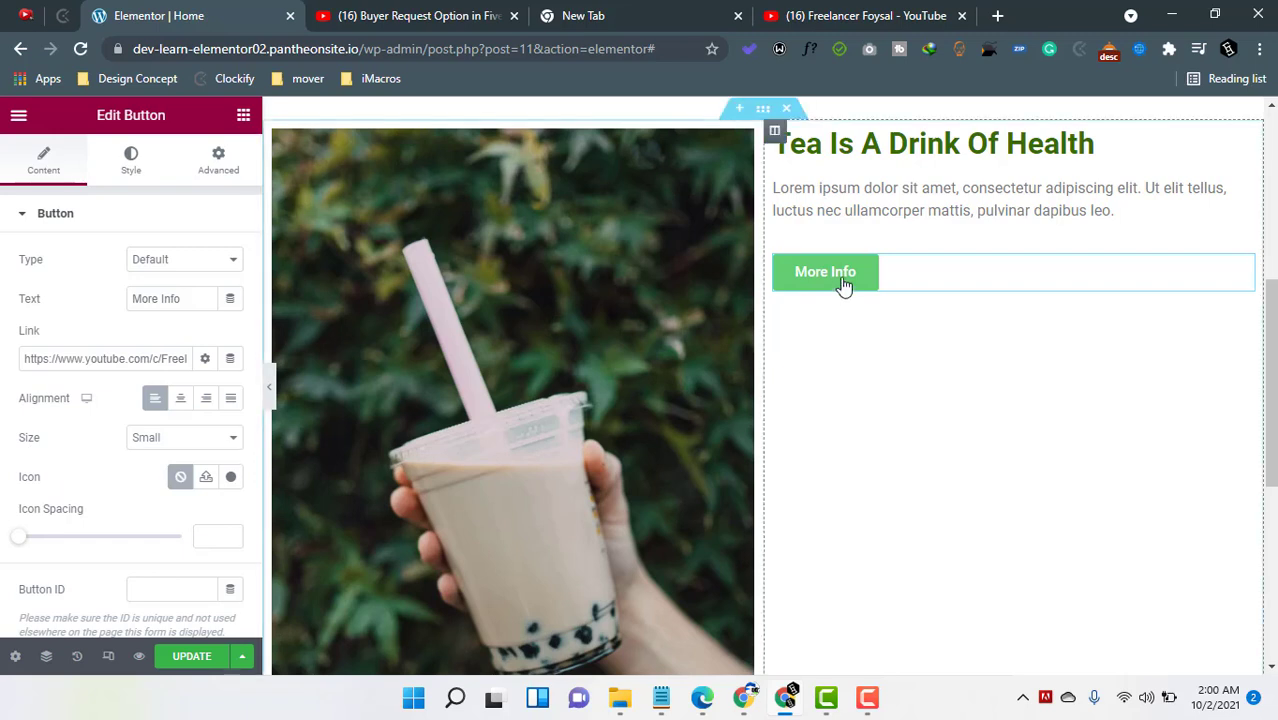
- Try Medium and Large button sizes, then set the size back to Small
left_click(158, 438)
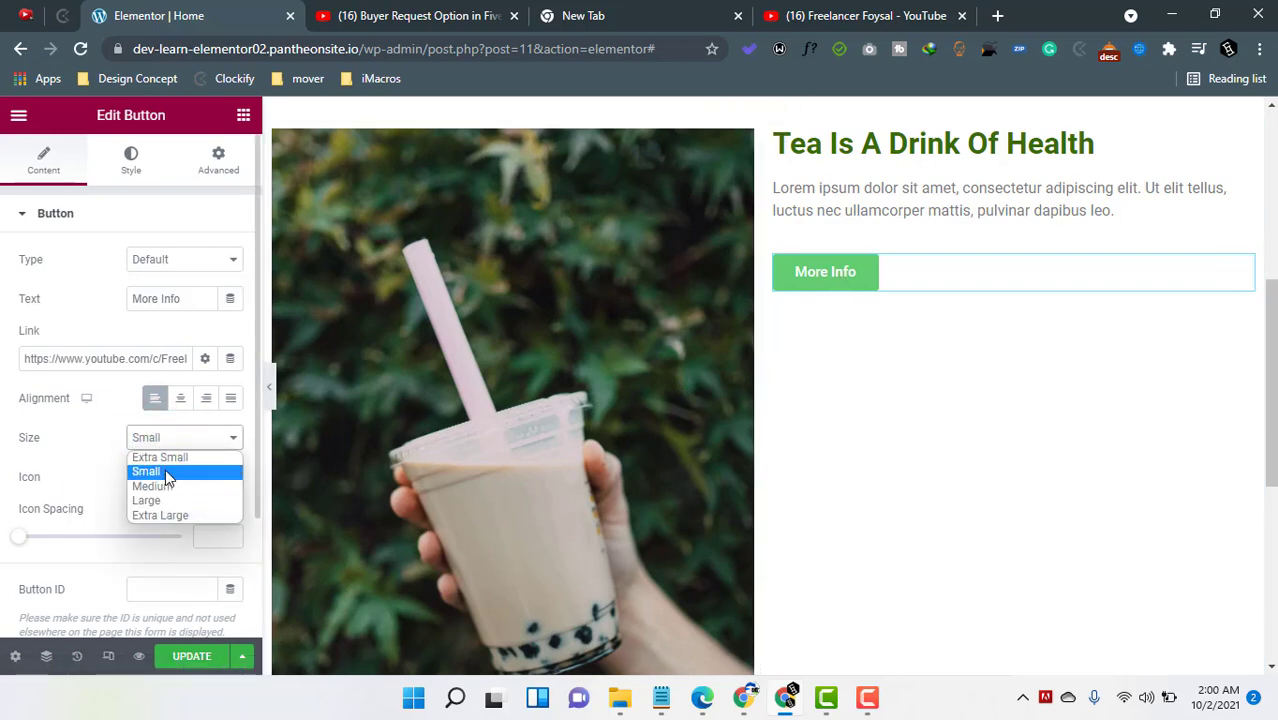
left_click(167, 486)
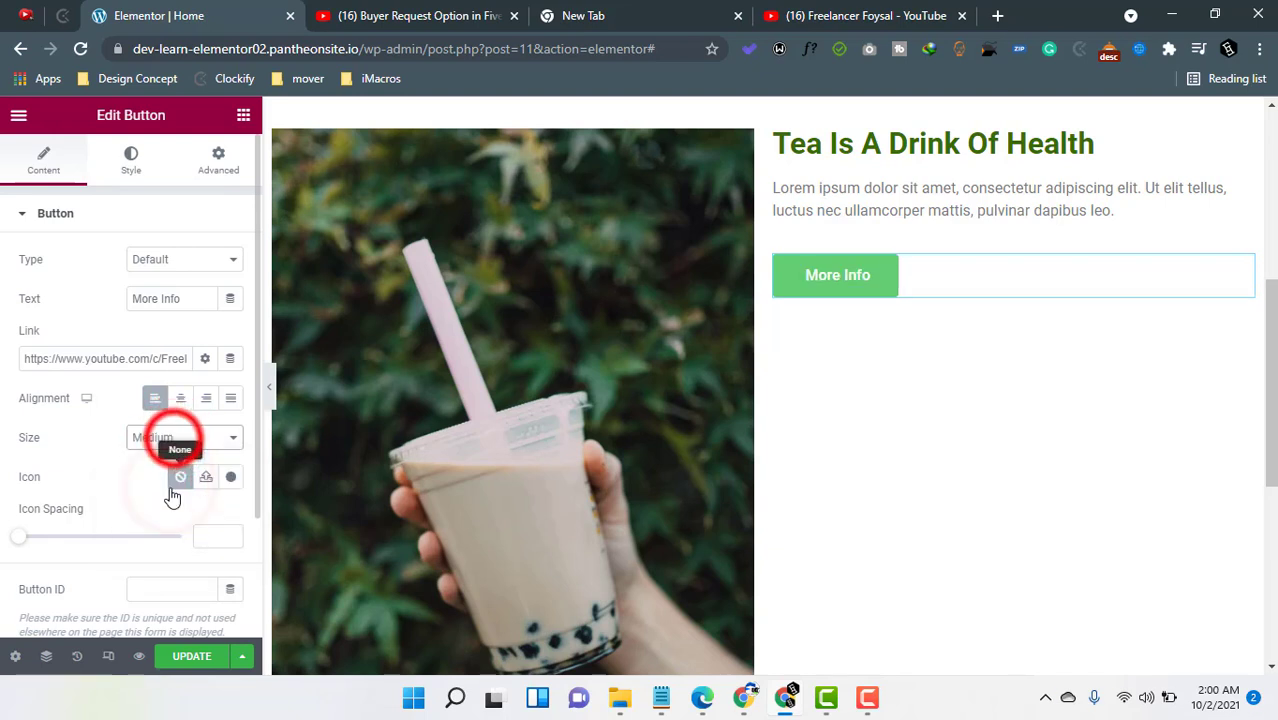
left_click(174, 441)
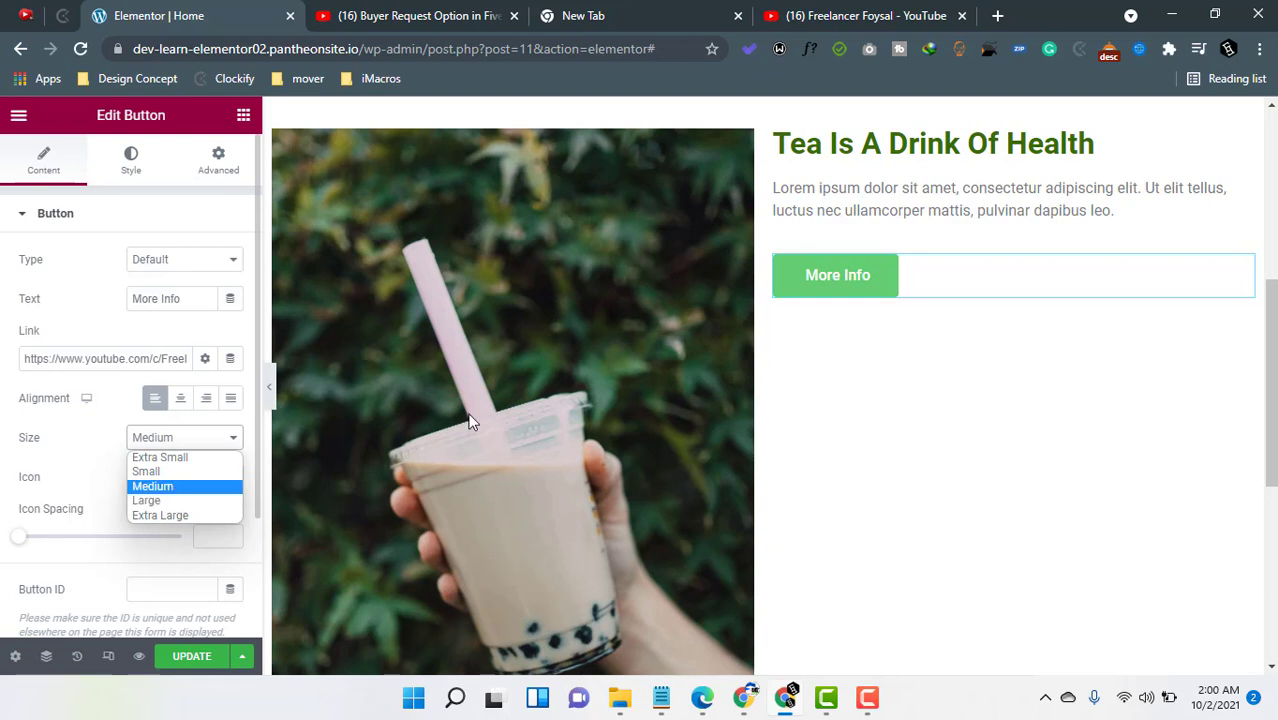
left_click(181, 508)
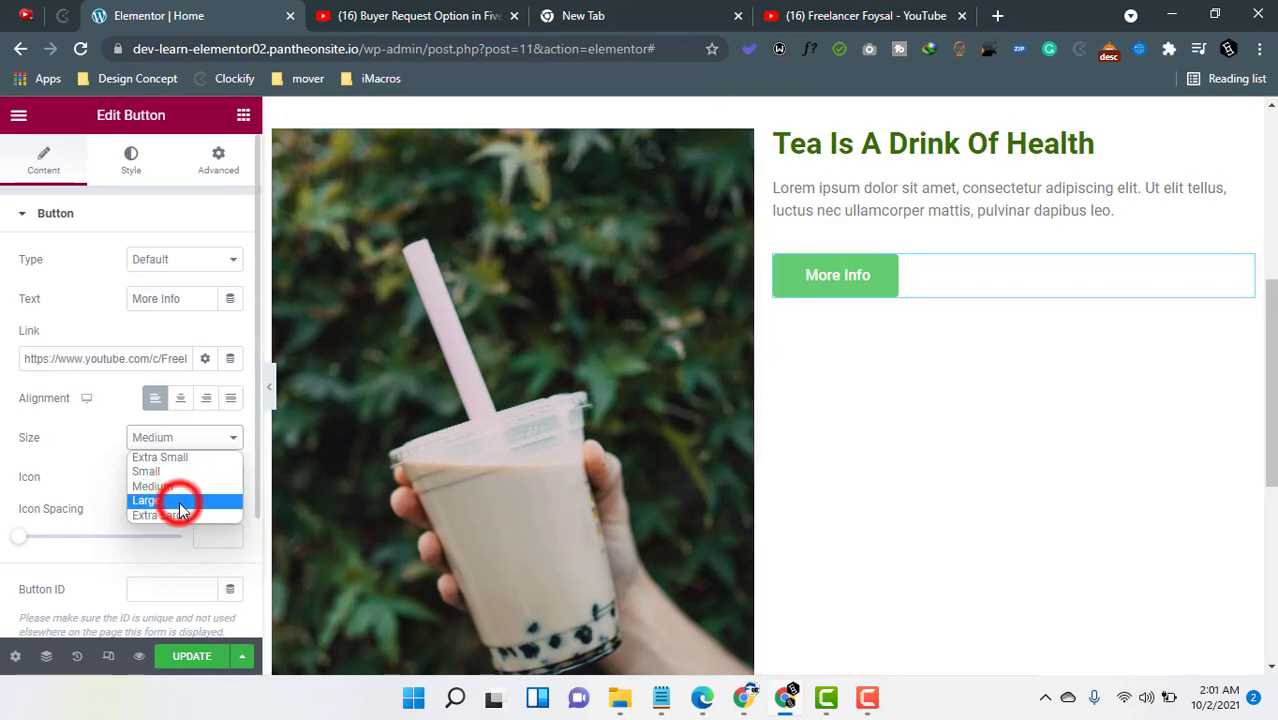
left_click(165, 442)
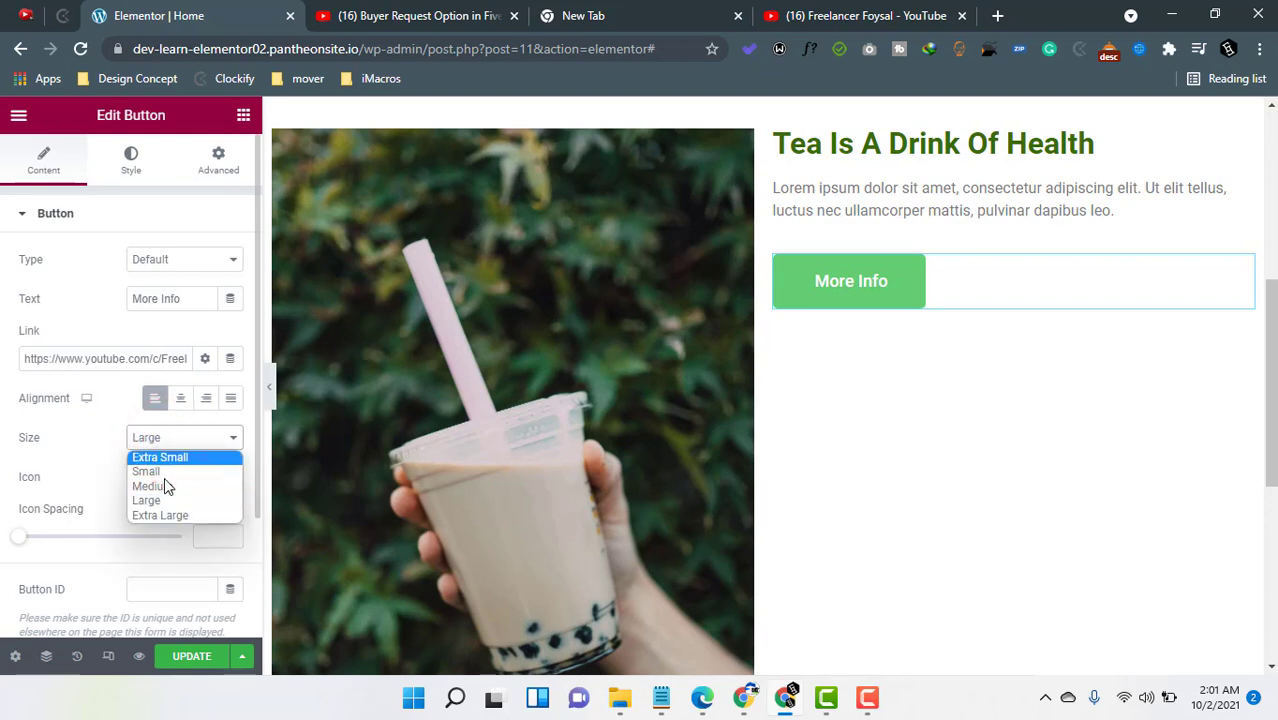
left_click(166, 475)
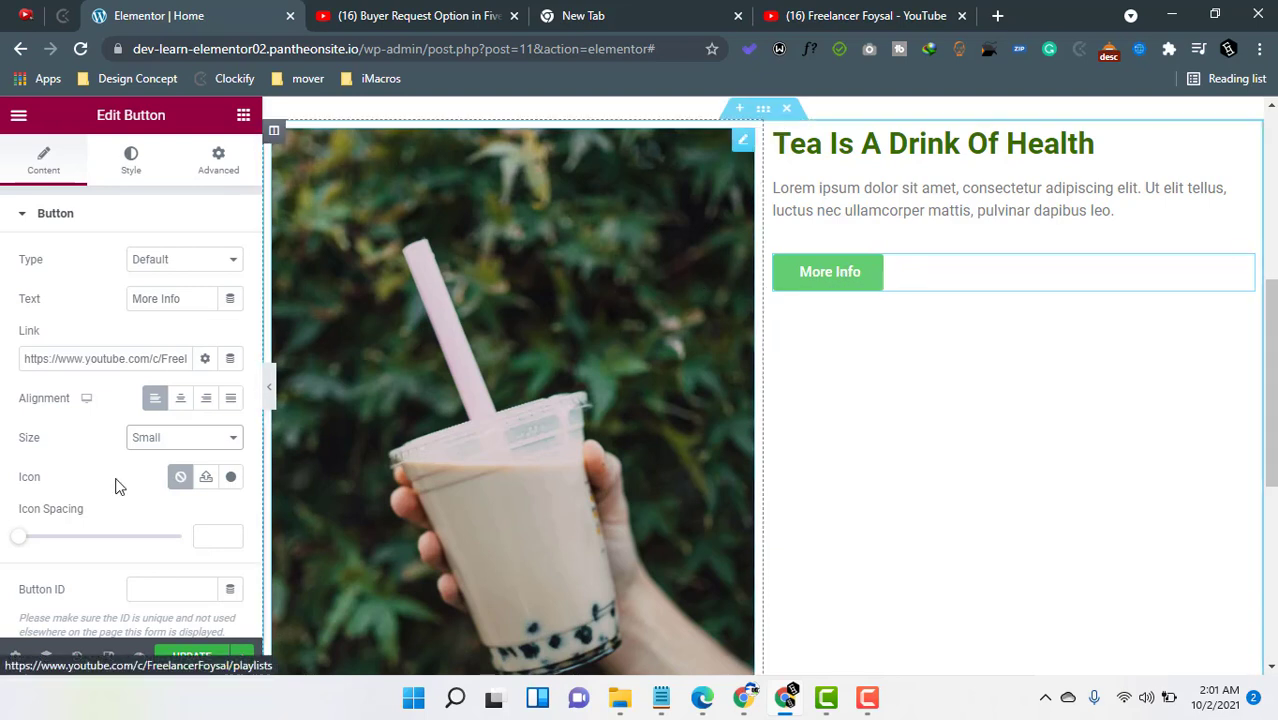
- Search the icon library for "arro" and insert the right-pointing arrow circle icon into the button
left_click(231, 477)
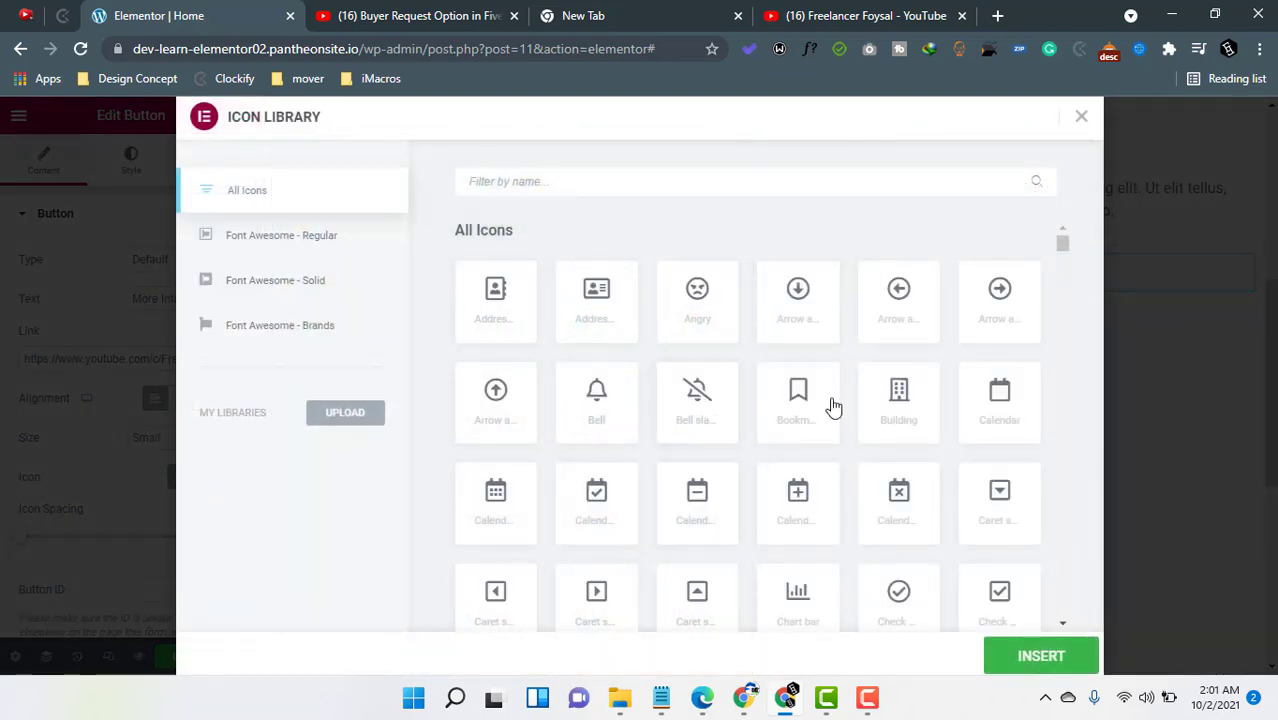
scroll(808, 451, "down", 3)
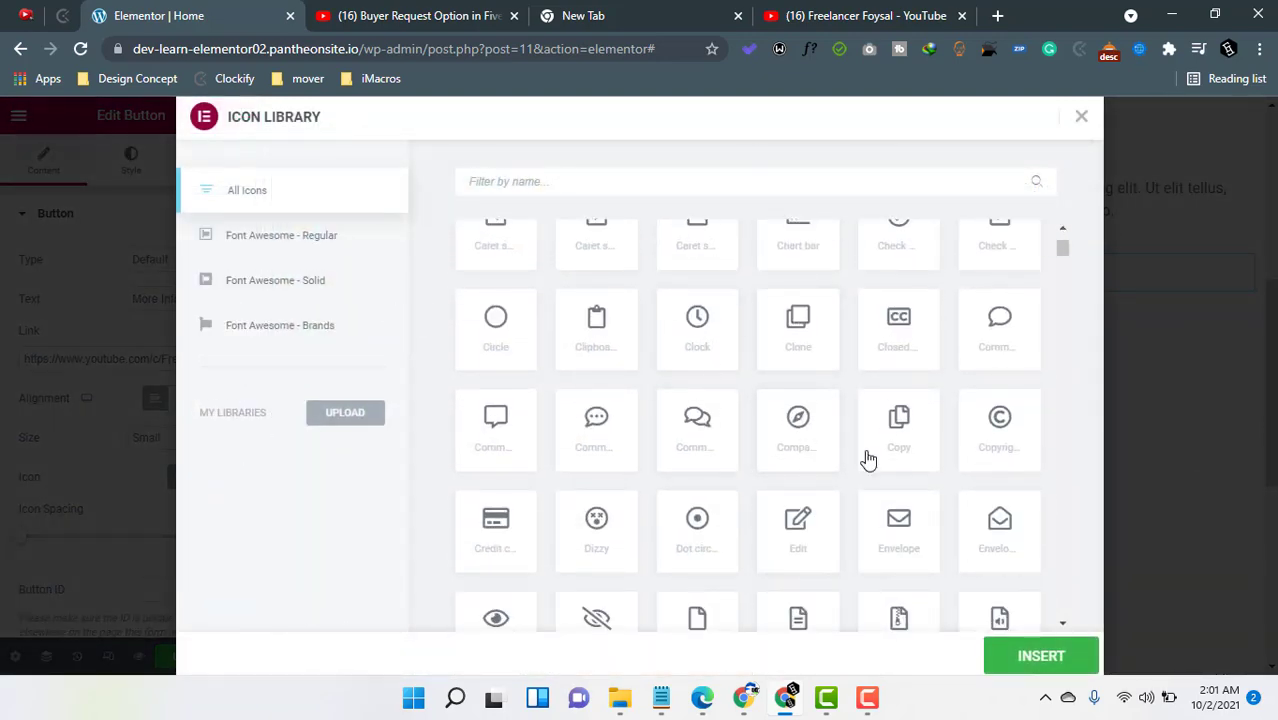
scroll(669, 451, "down", 3)
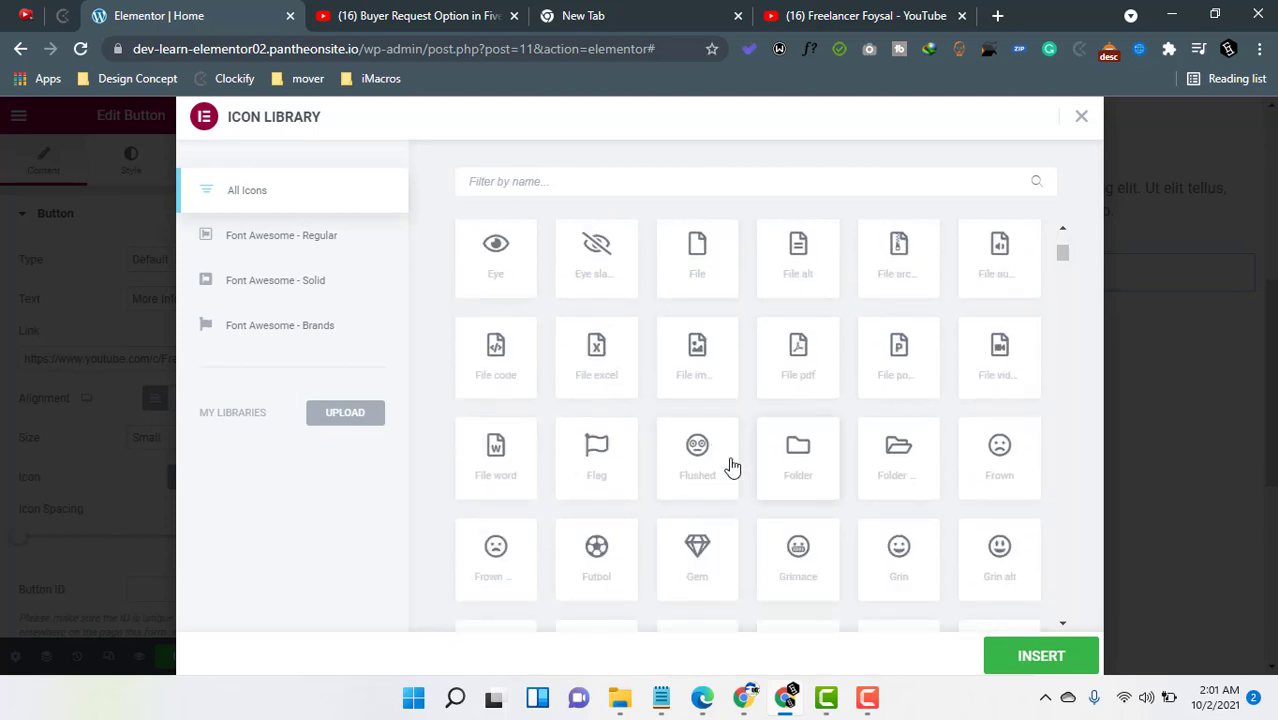
scroll(799, 470, "up", 6)
left_click(605, 180)
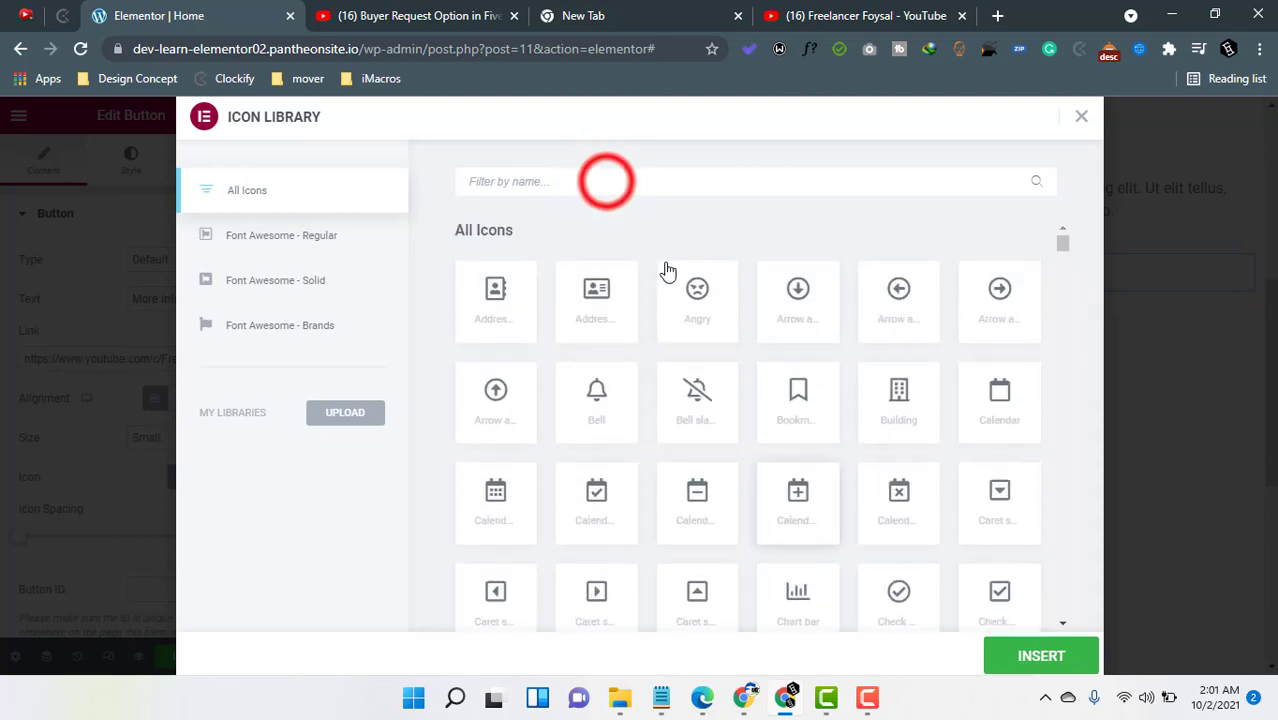
type("arwo")
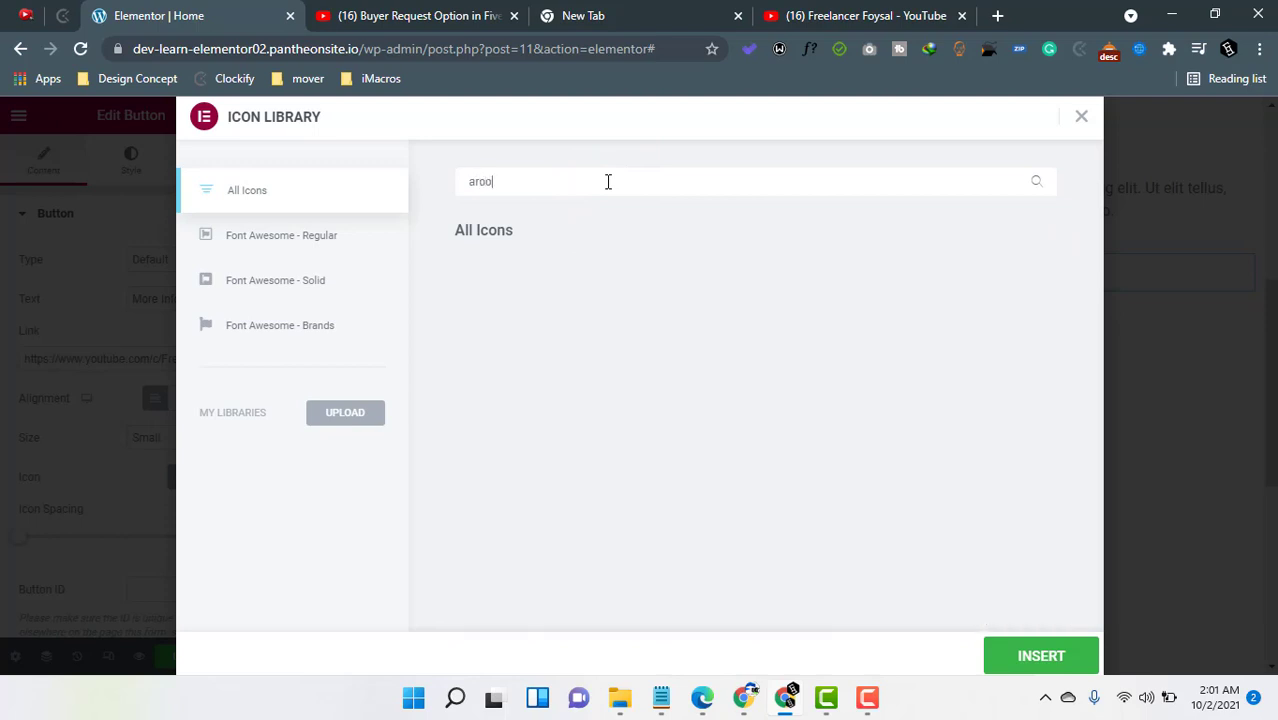
key("BackSpace")
key("BackSpace")
key("BackSpace")
type("rw")
key("BackSpace")
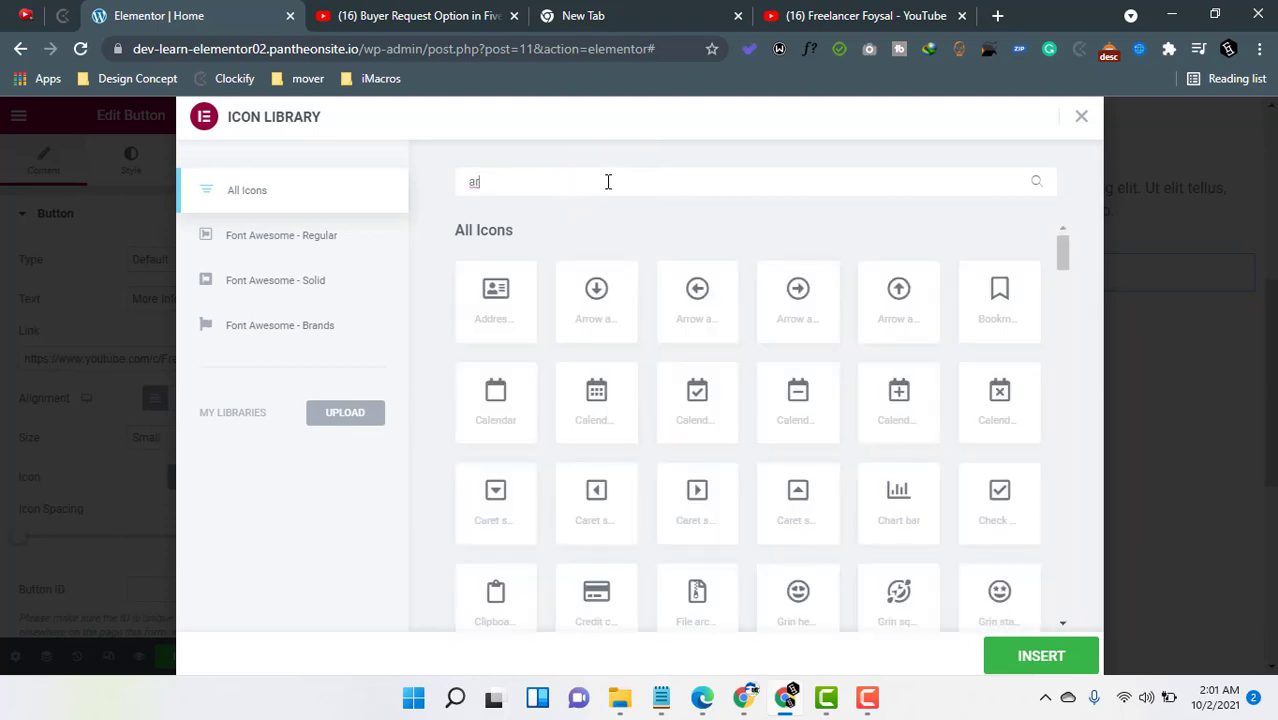
type("ro")
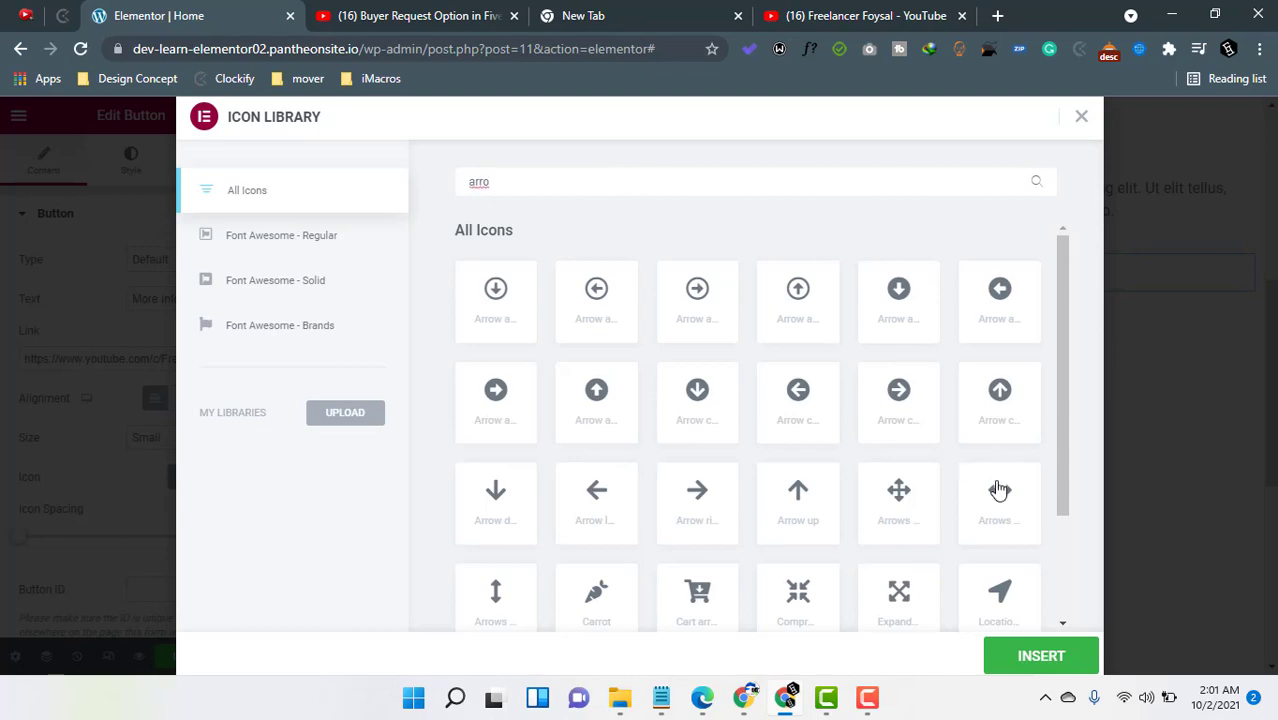
left_click(697, 297)
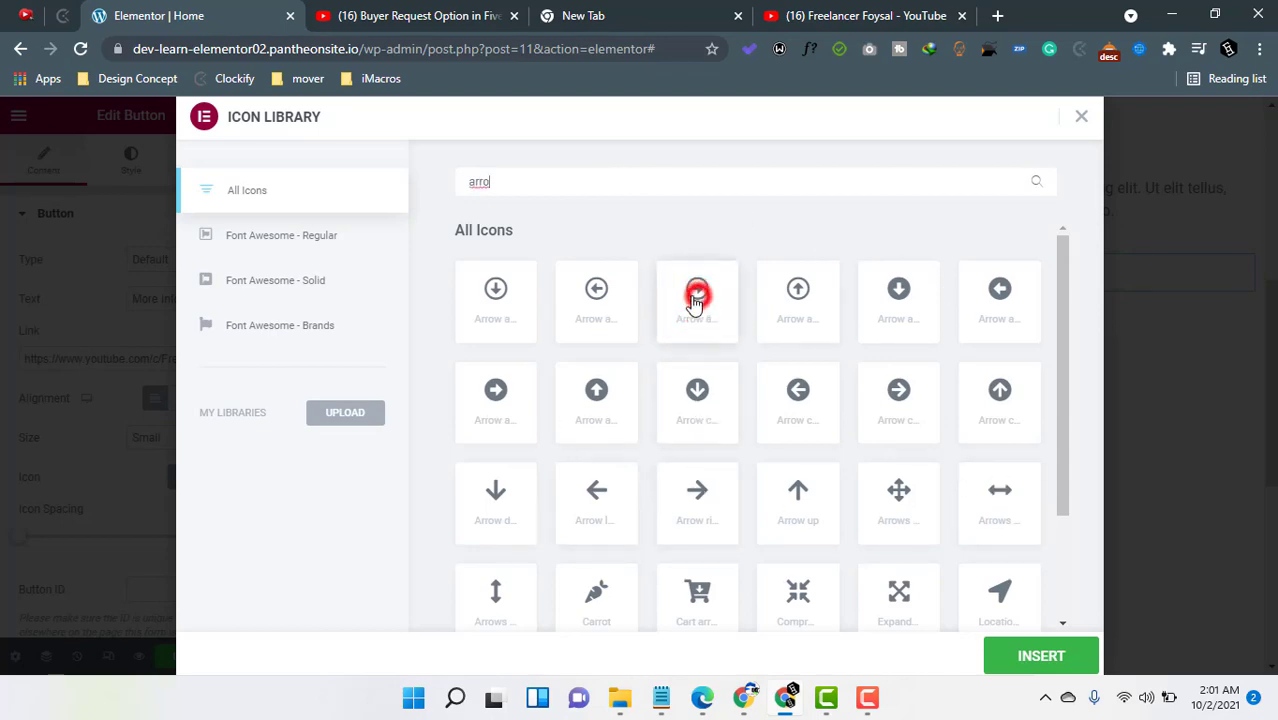
left_click(1017, 656)
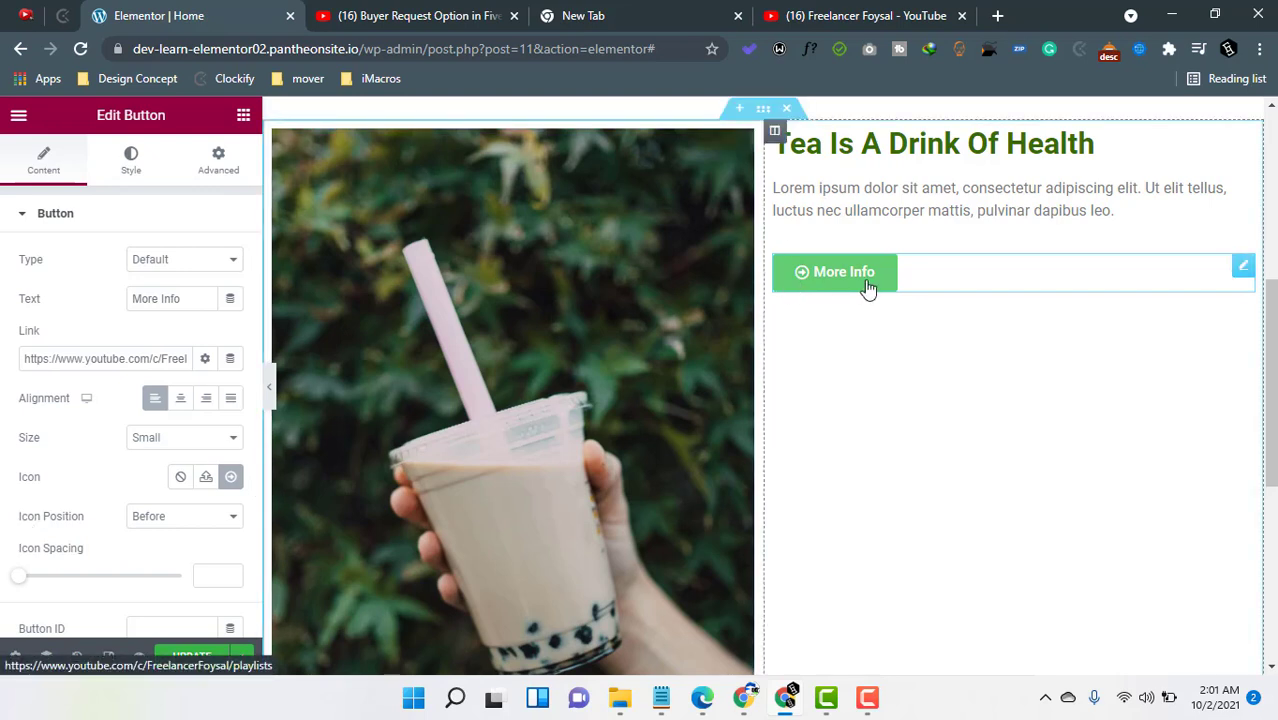
- Place the icon after the button text and set the icon spacing to 5
left_click(168, 515)
left_click(160, 542)
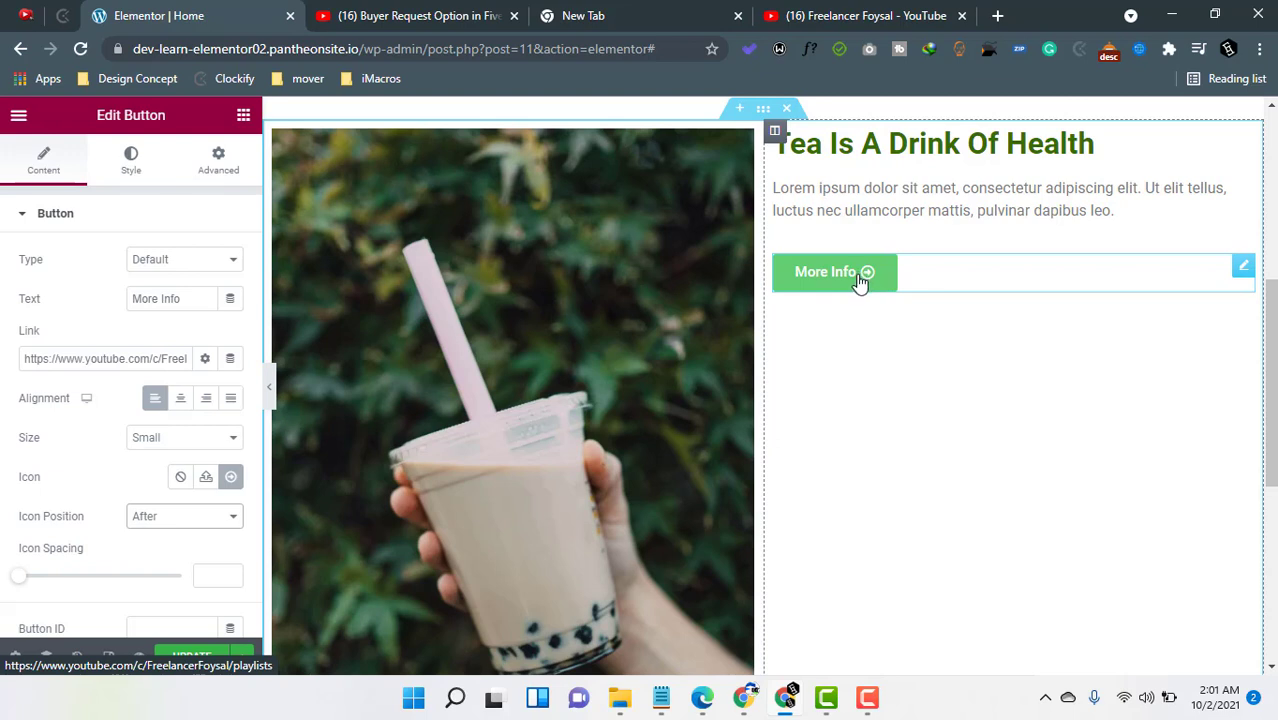
mouse_move(18, 576)
left_mouse_down()
mouse_move(148, 581)
mouse_move(3, 587)
left_mouse_up()
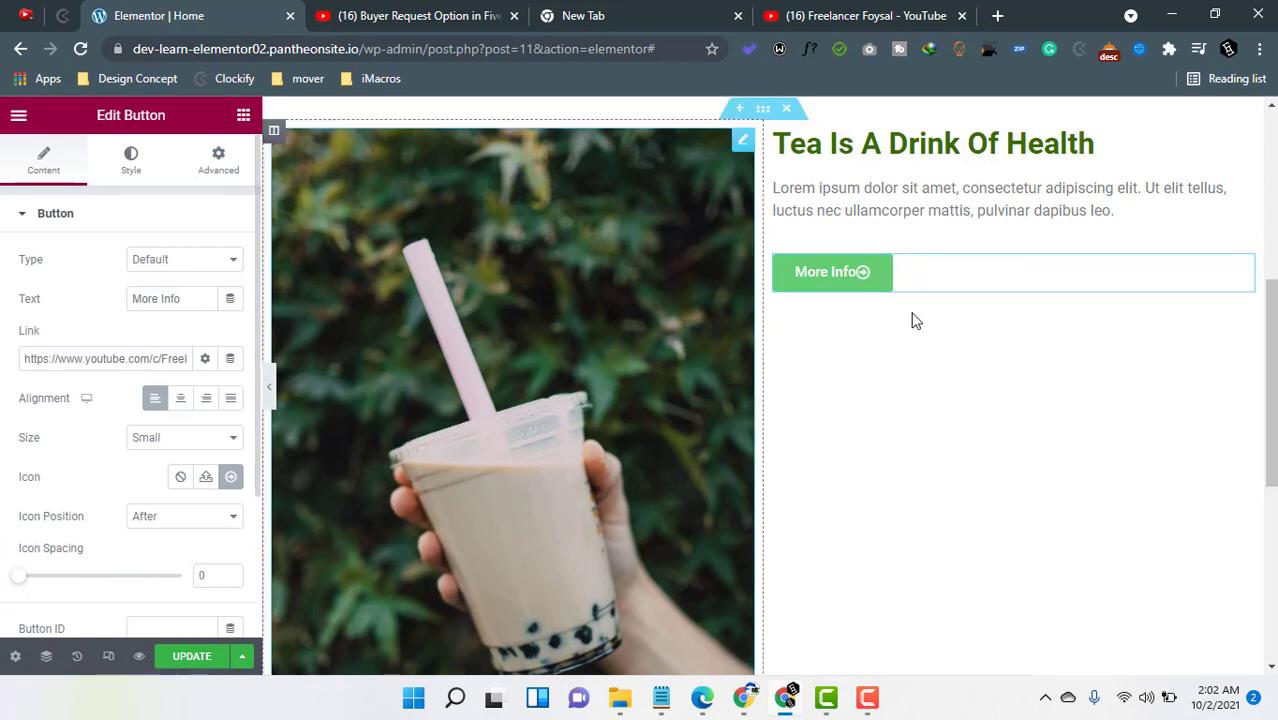
left_click(21, 578)
left_click_drag(21, 578, 41, 585)
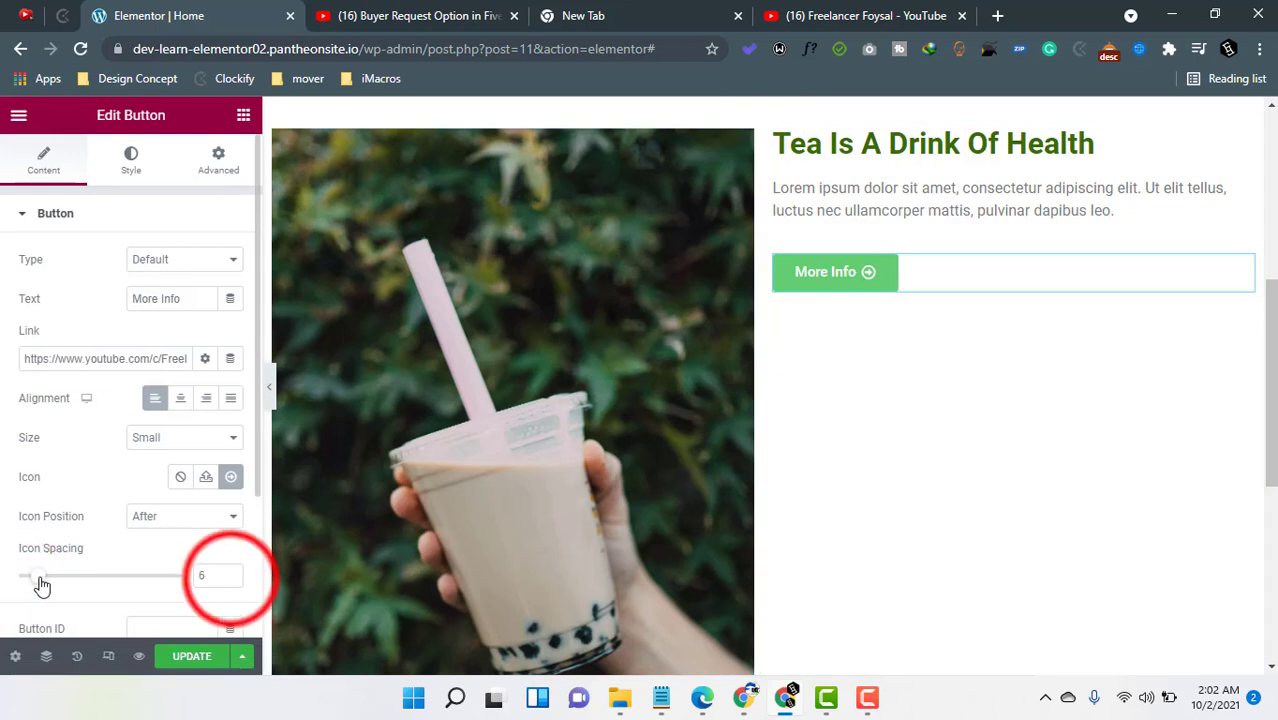
left_click(231, 579)
scroll(128, 531, "down", 1)
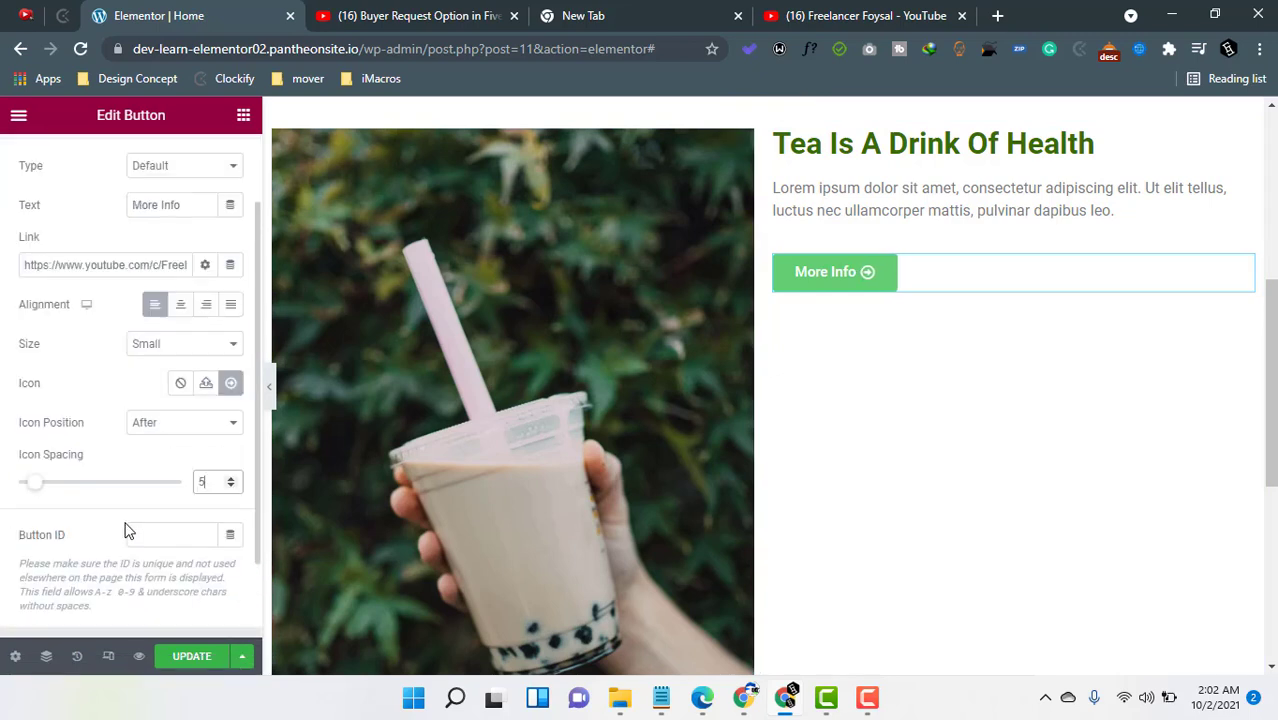
mouse_move(36, 482)
left_mouse_down()
mouse_move(79, 494)
mouse_move(36, 496)
left_mouse_up()
scroll(76, 553, "down", 1)
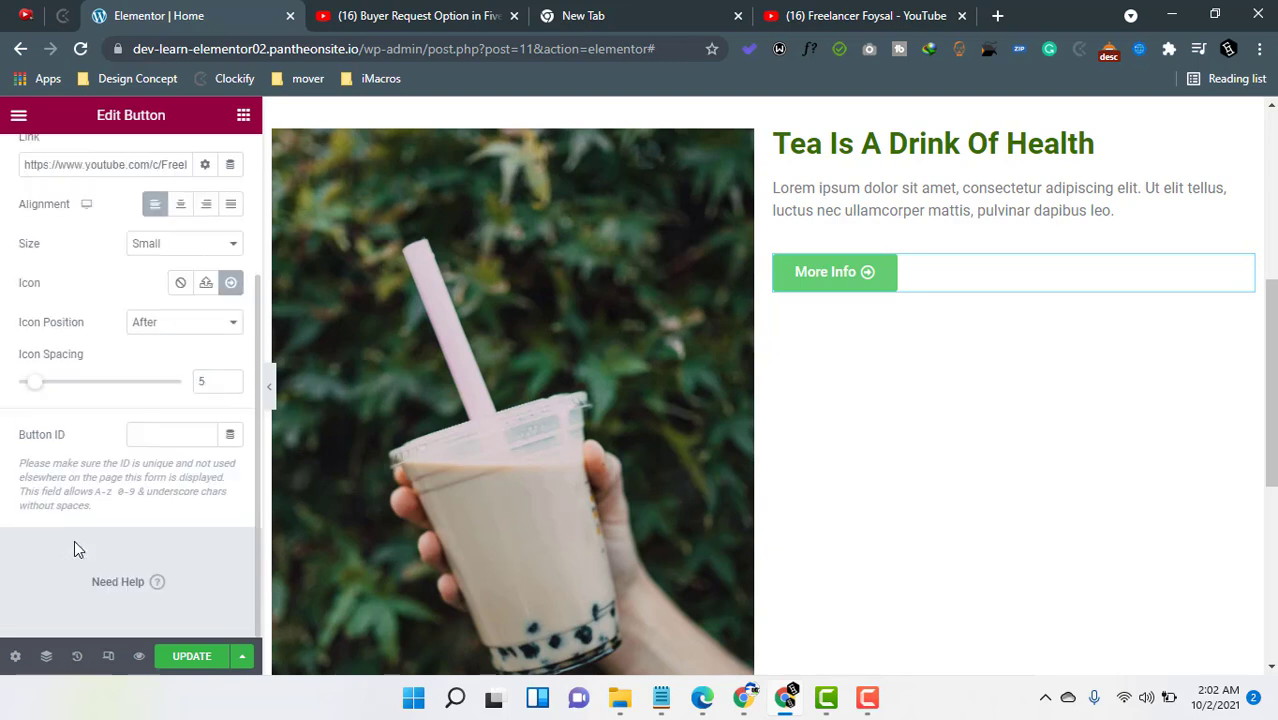
left_click(170, 440)
scroll(70, 437, "up", 2)
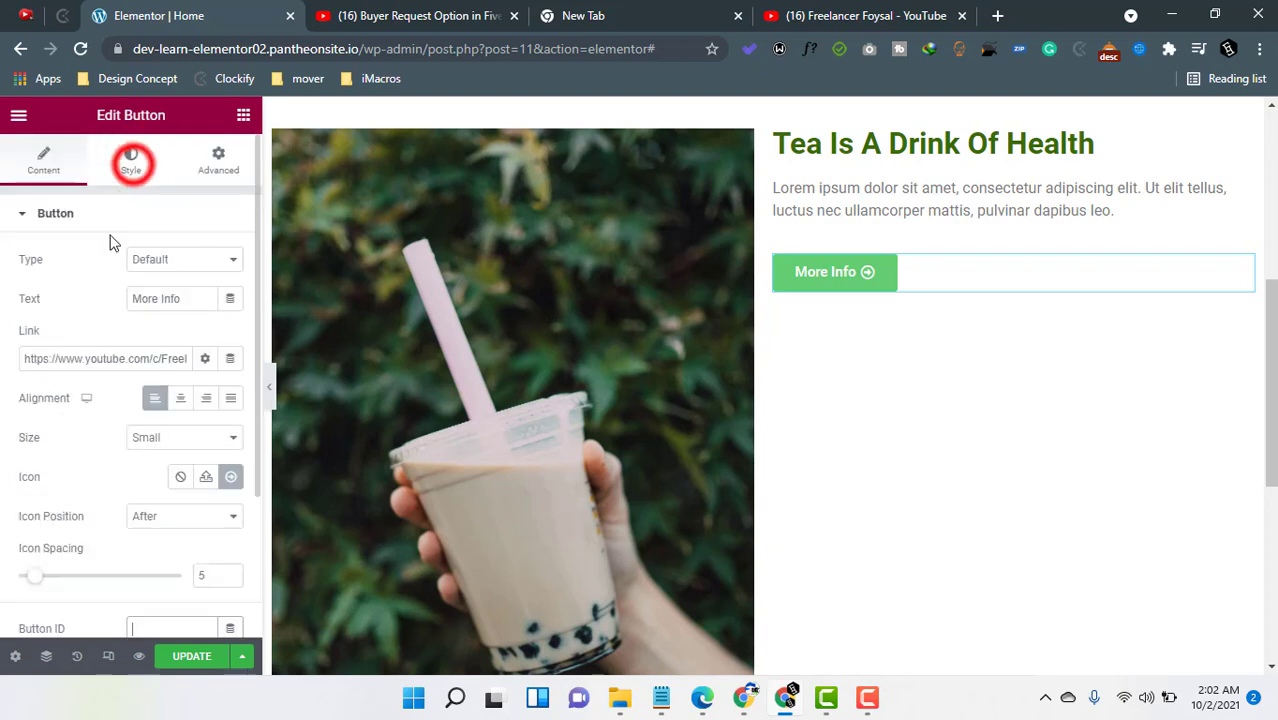
- Open the button's style settings and set its typography size to 16 px
left_click(133, 172)
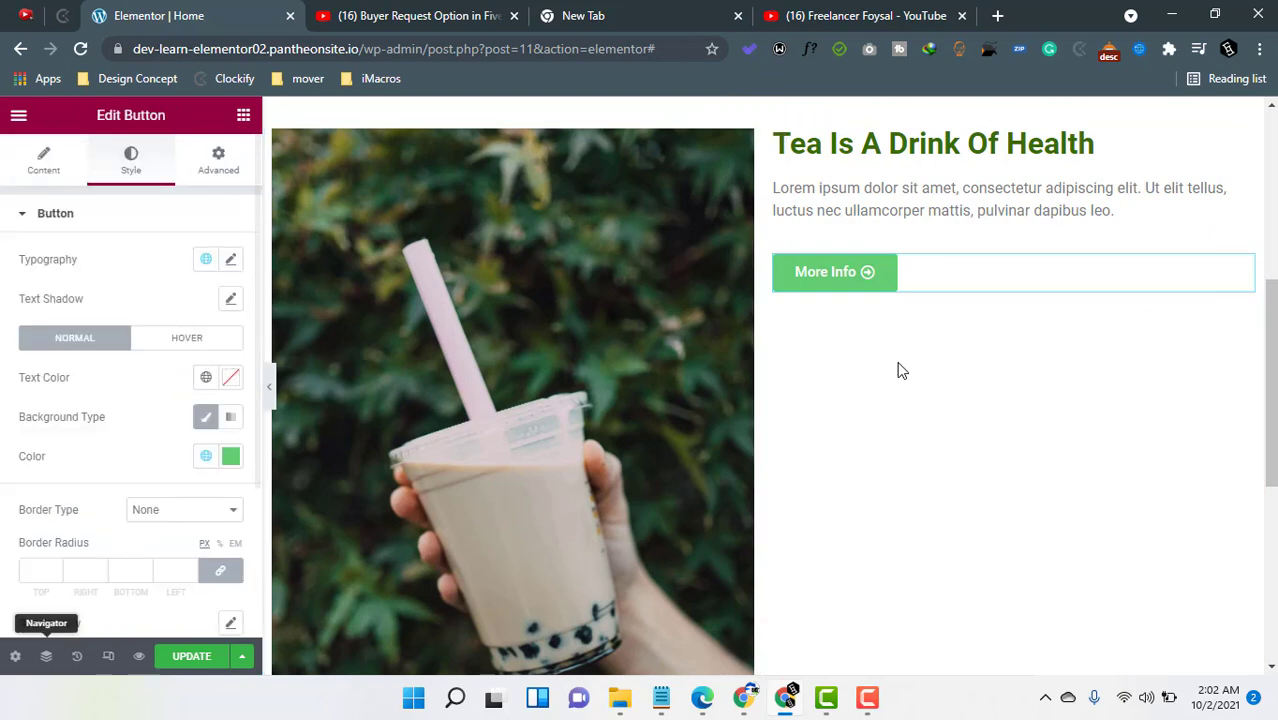
left_click(543, 16)
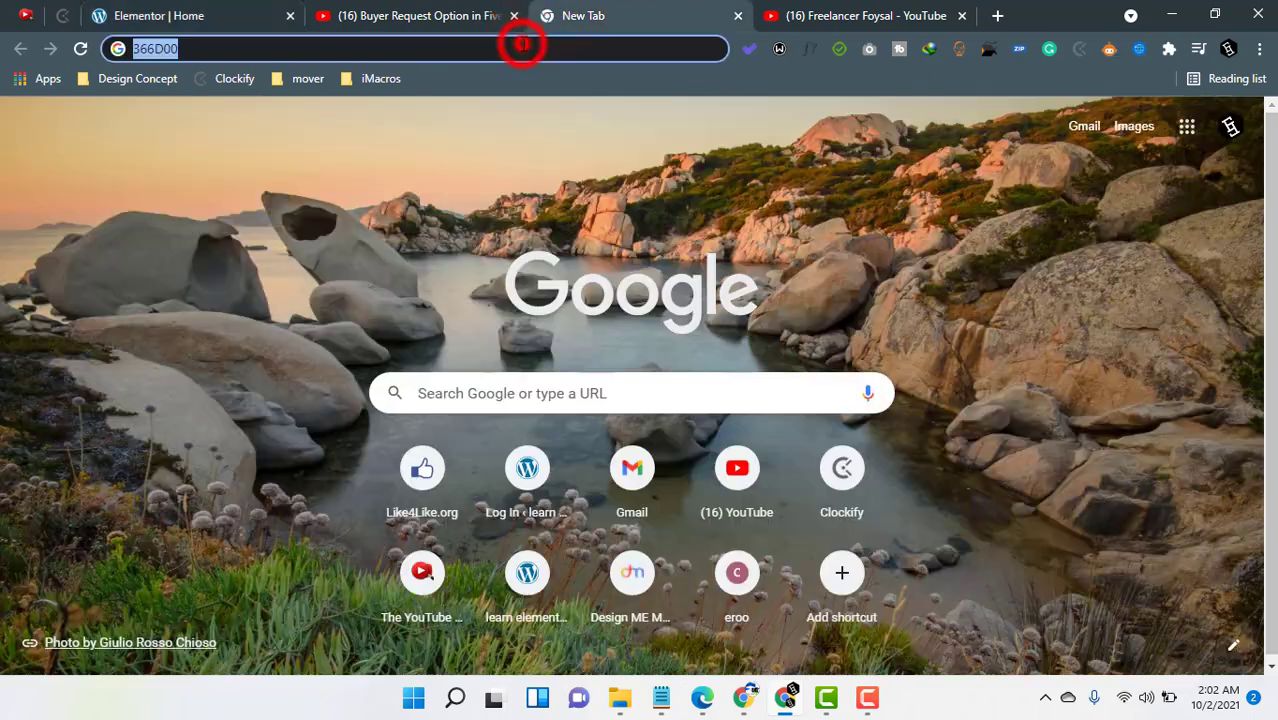
left_click(217, 14)
left_click(230, 261)
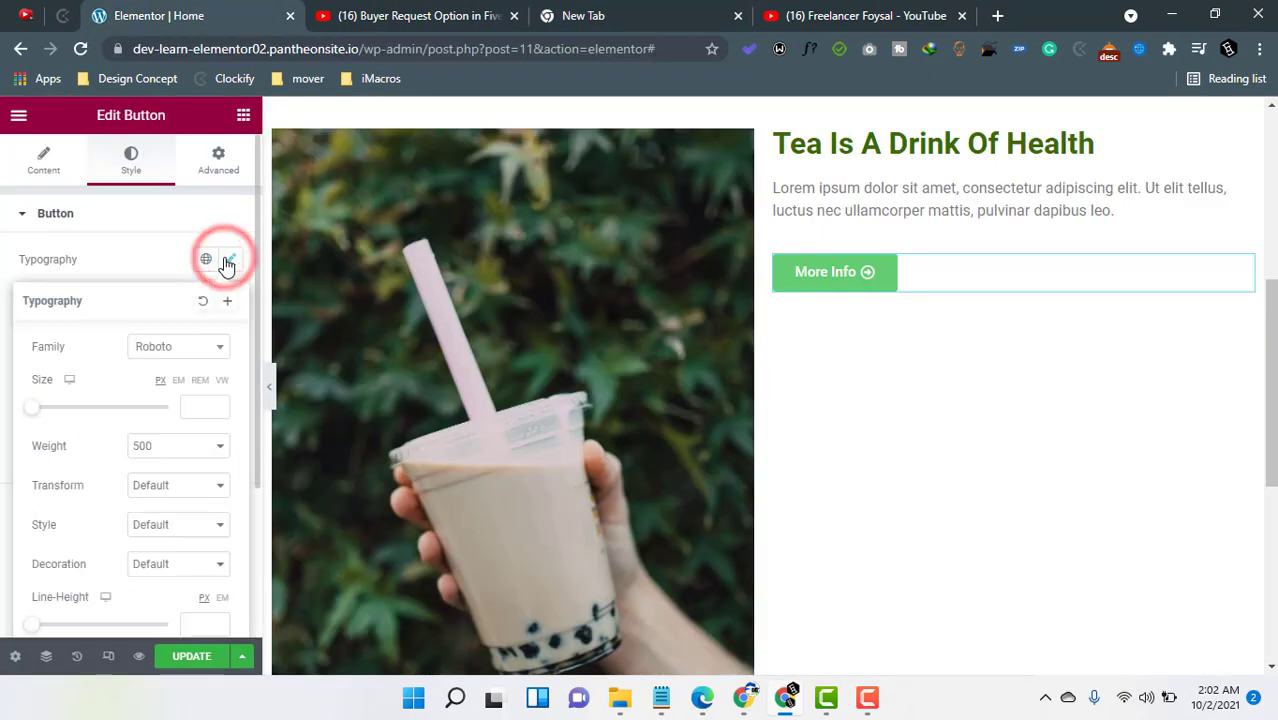
left_click(30, 408)
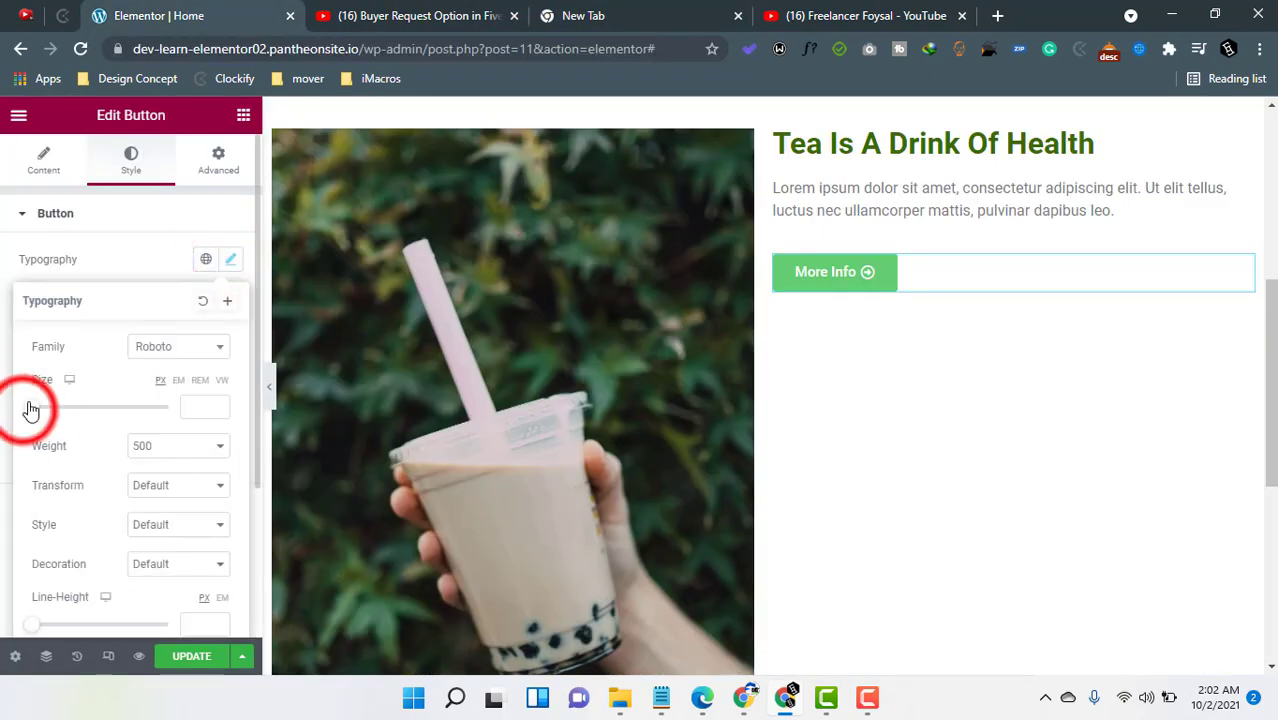
left_click_drag(30, 408, 48, 414)
left_click(217, 410)
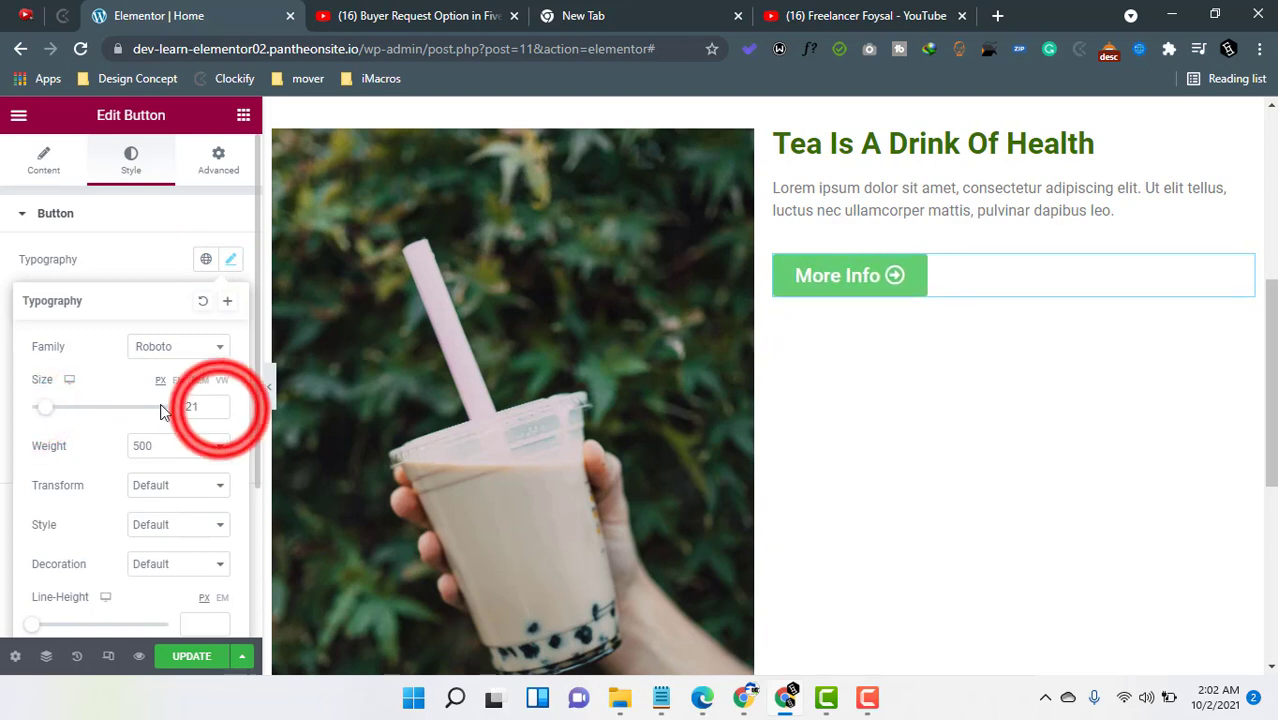
left_click(218, 414)
left_click(219, 414)
left_click(219, 414)
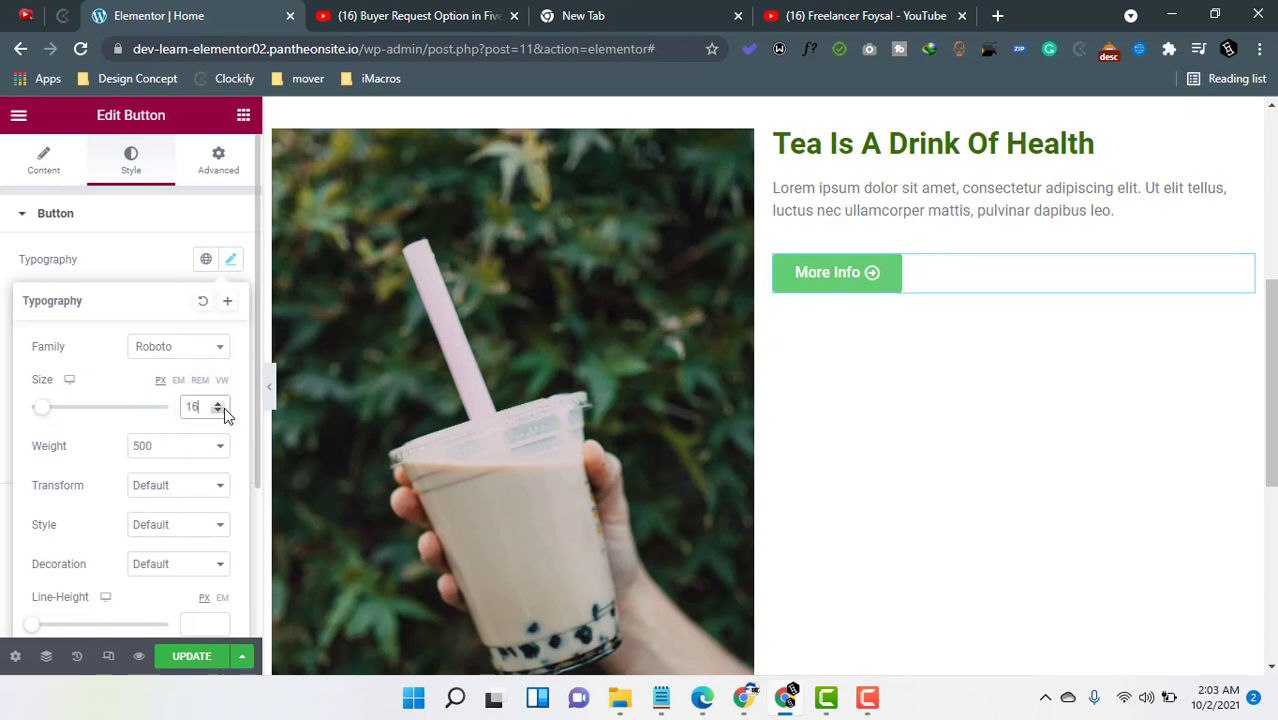
left_click(90, 258)
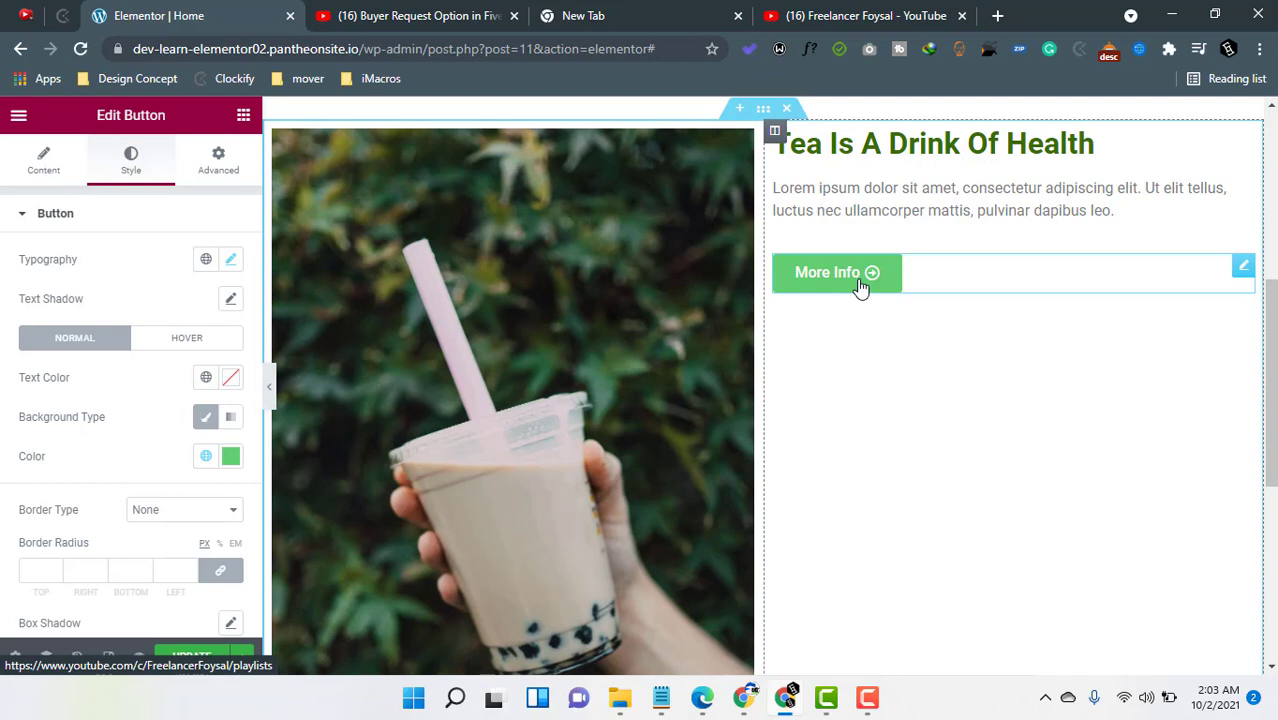
- Try a text shadow with a larger blur and dark red color, then reset the text shadow to default
left_click(231, 300)
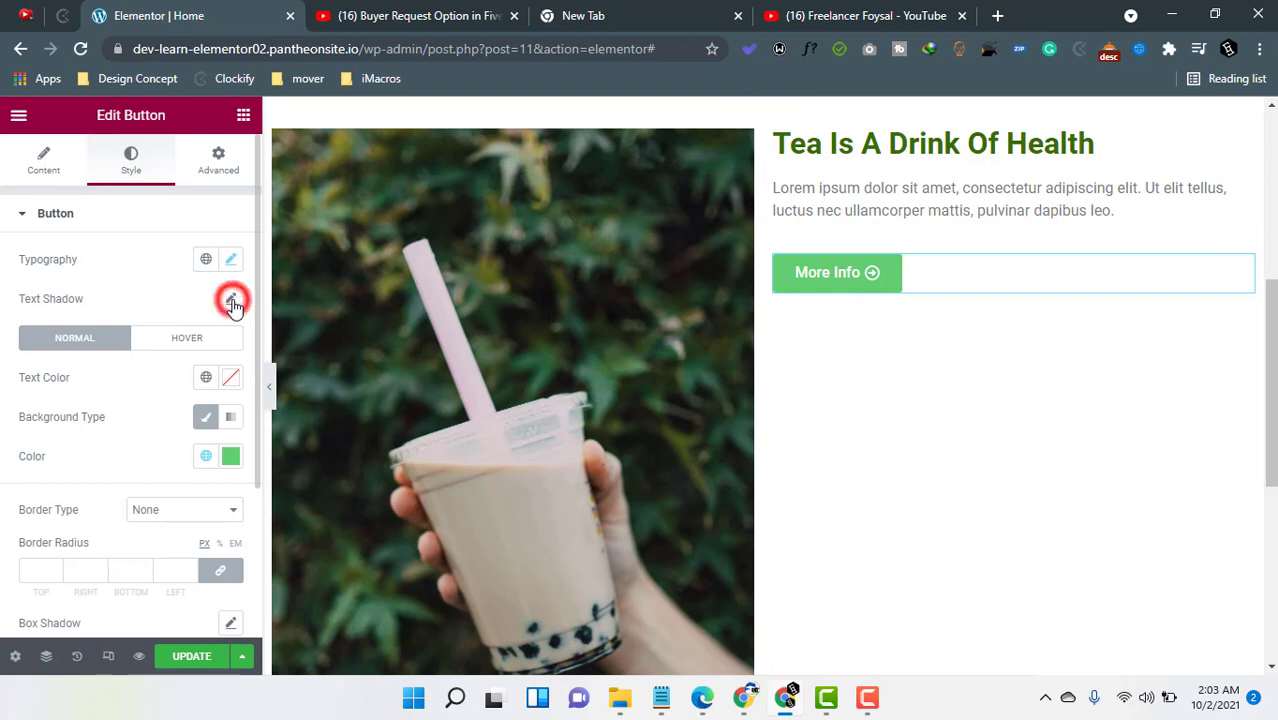
left_click(44, 394)
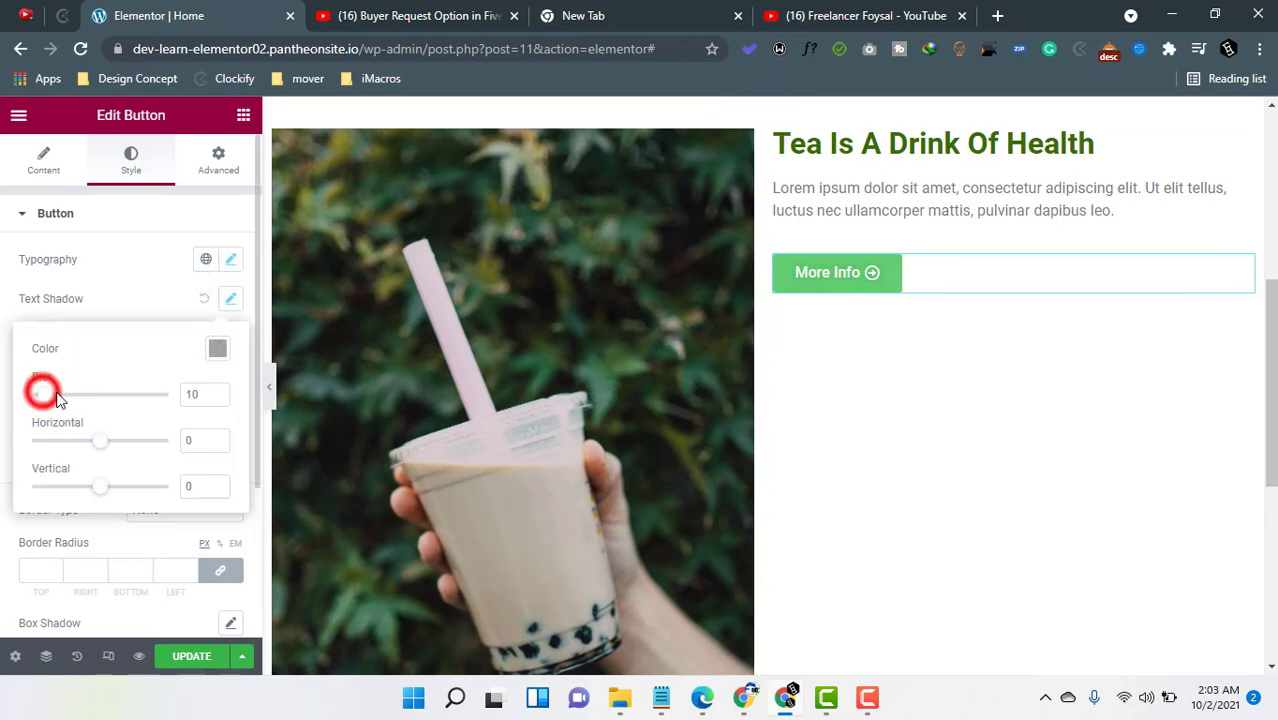
left_click_drag(44, 394, 98, 394)
left_click(217, 348)
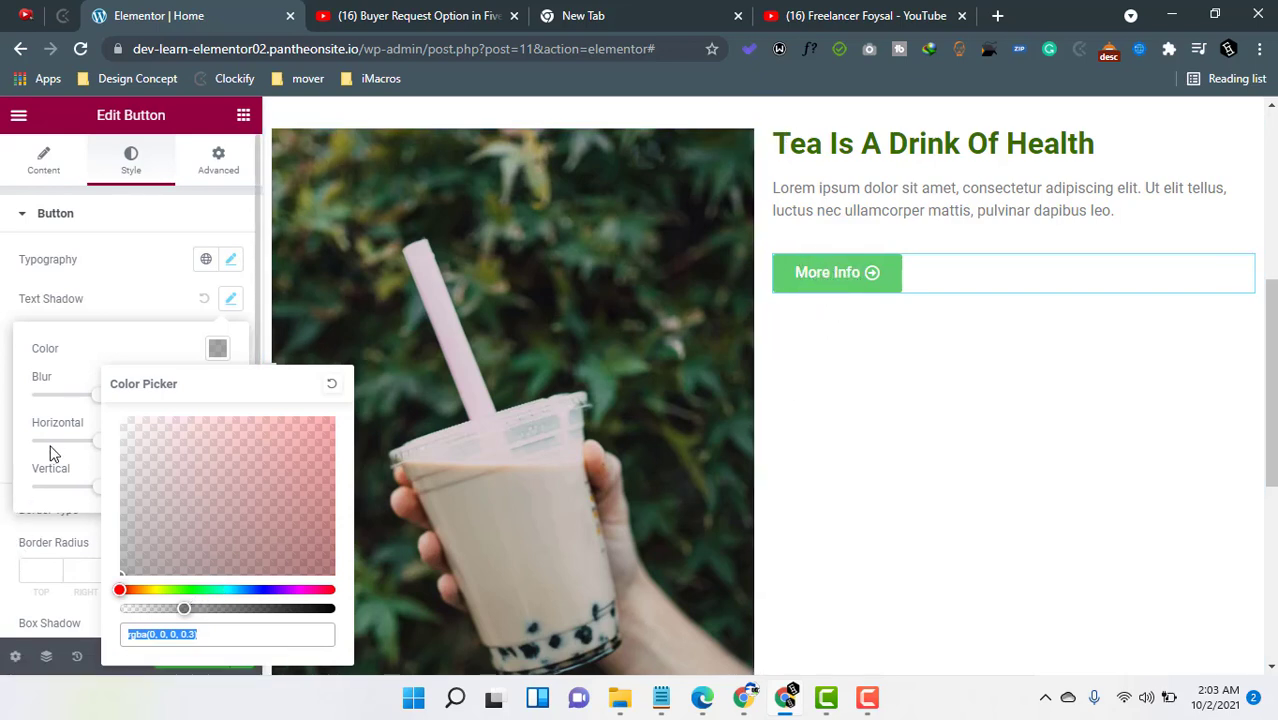
left_click_drag(184, 608, 350, 610)
left_click_drag(137, 563, 179, 495)
left_click(208, 516)
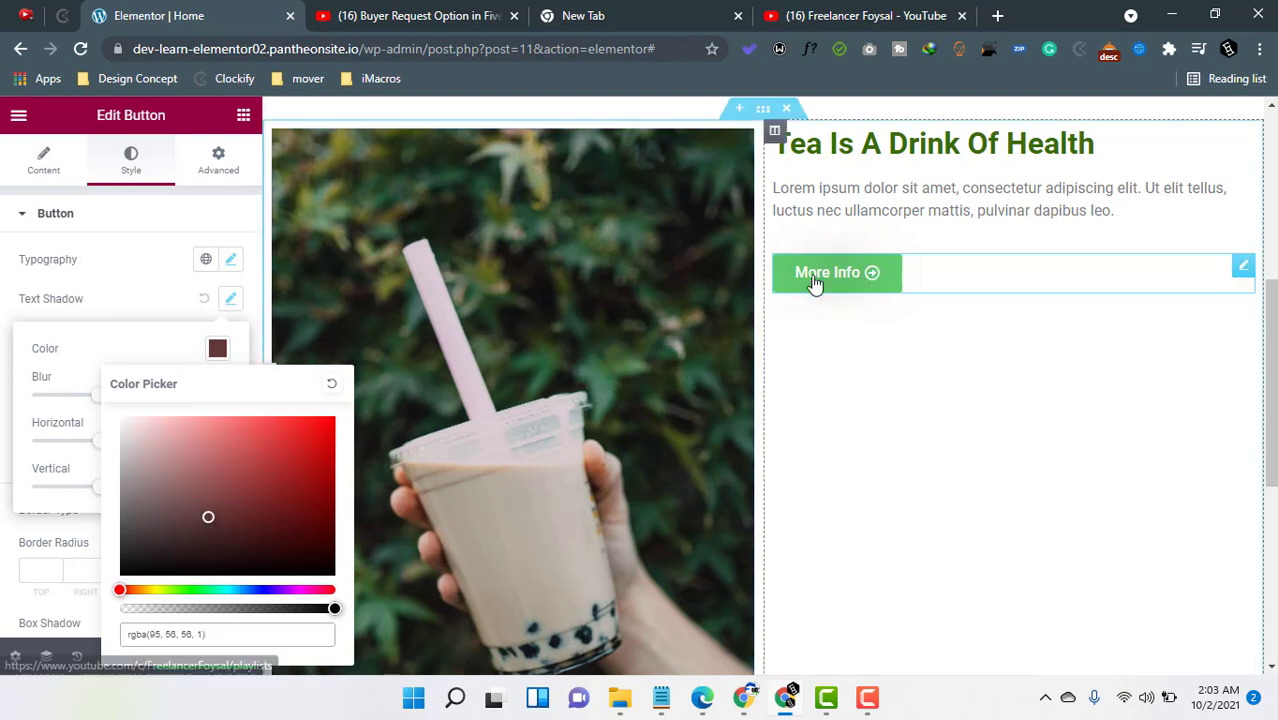
left_click(203, 298)
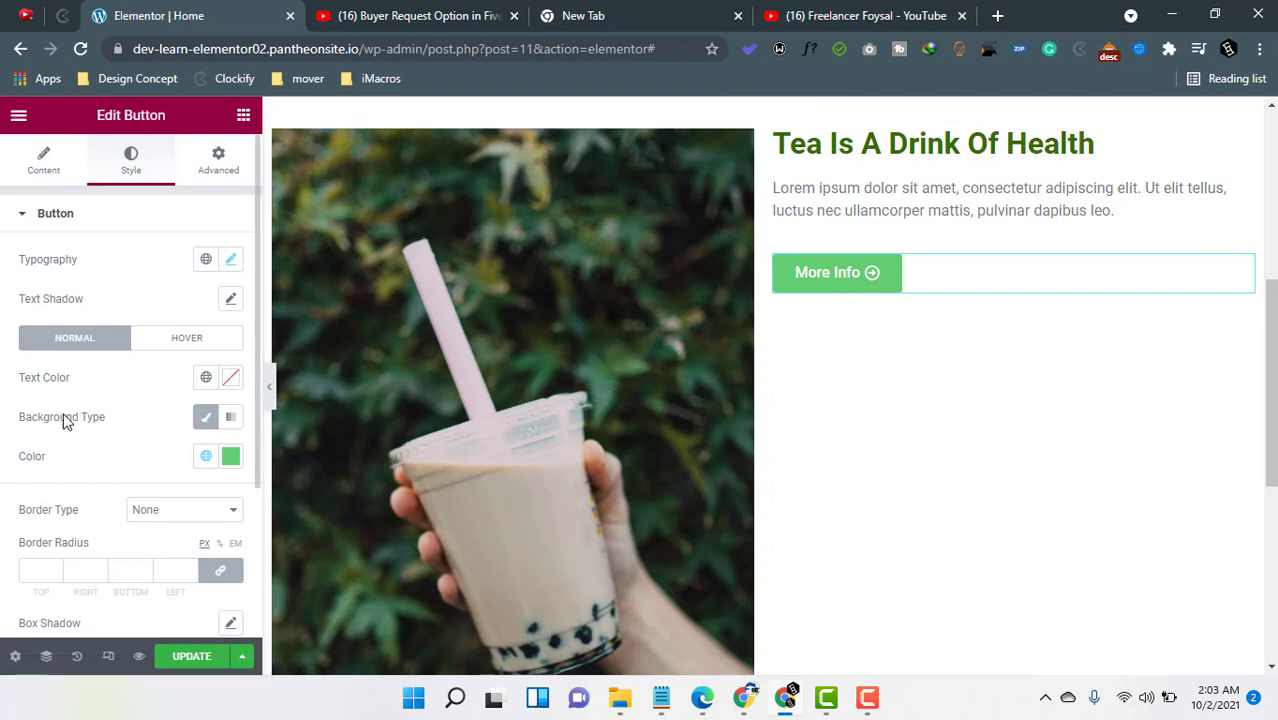
- Set the button text color to near black #080606
left_click(203, 416)
left_click(231, 376)
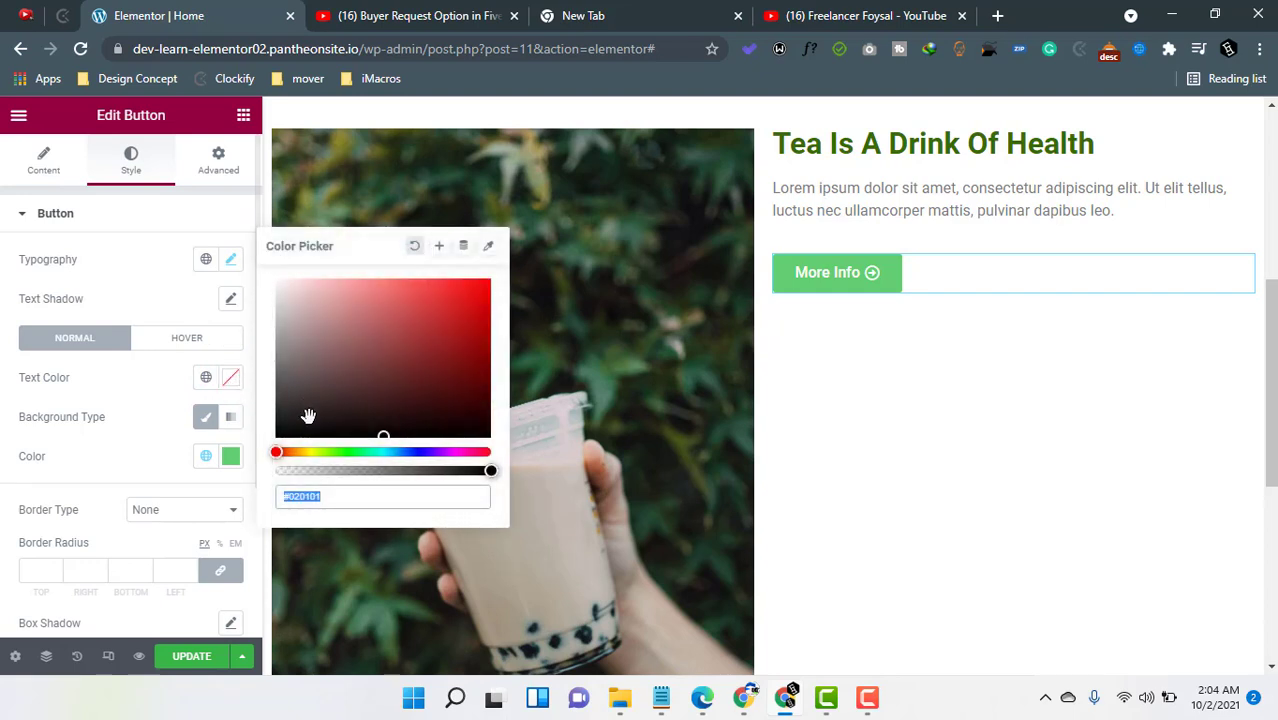
left_click(379, 408)
left_click(470, 309)
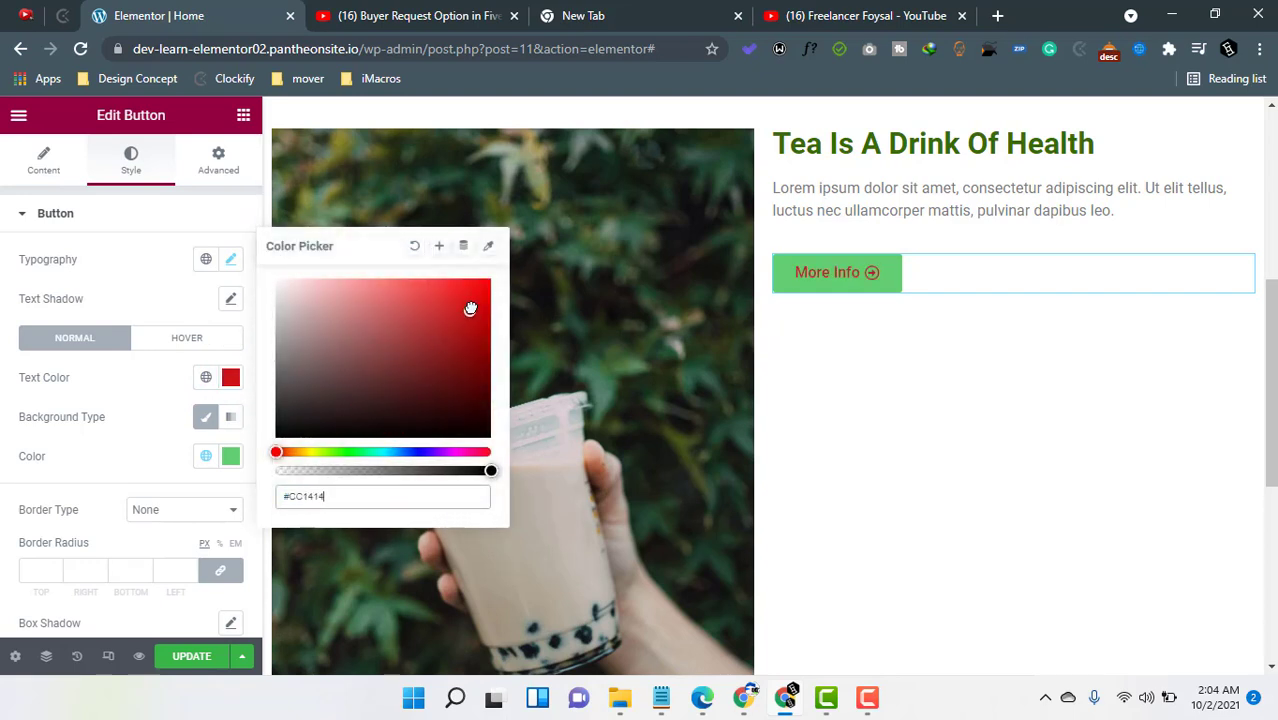
left_click_drag(470, 309, 327, 433)
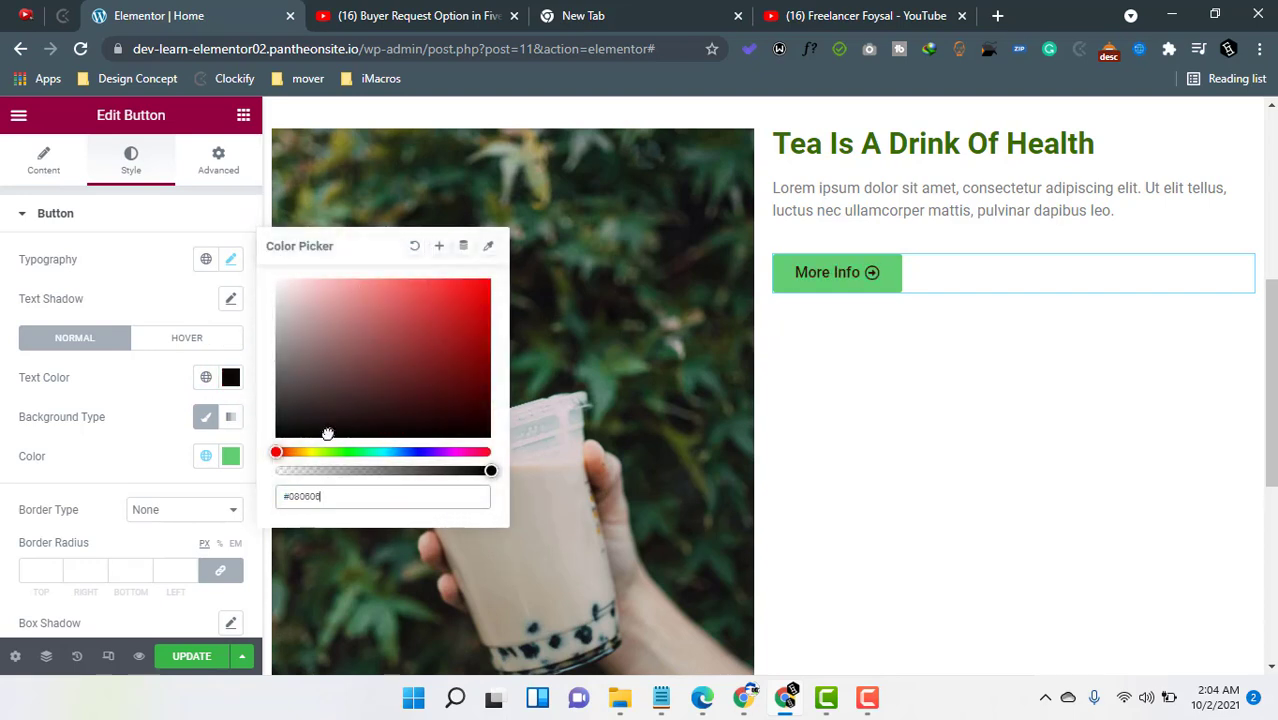
left_click(84, 416)
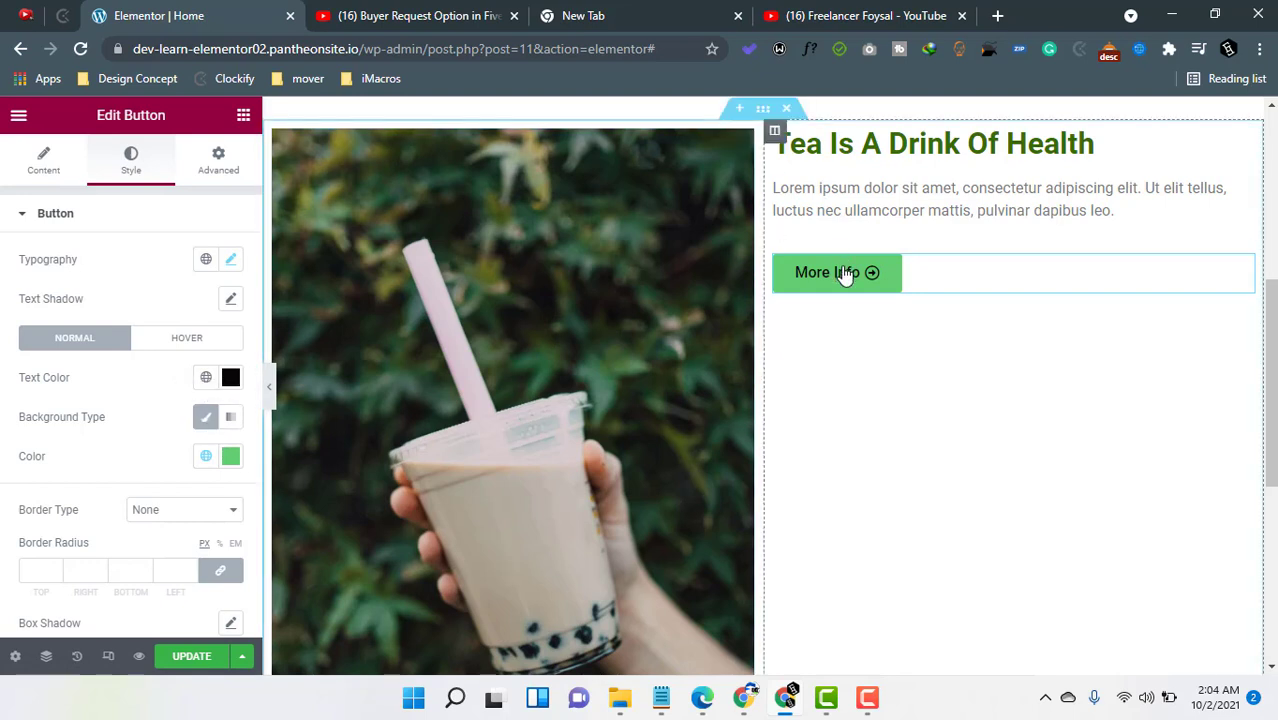
- Try the Gradient background type, then switch the button background back to Classic
left_click(222, 425)
left_click(229, 421)
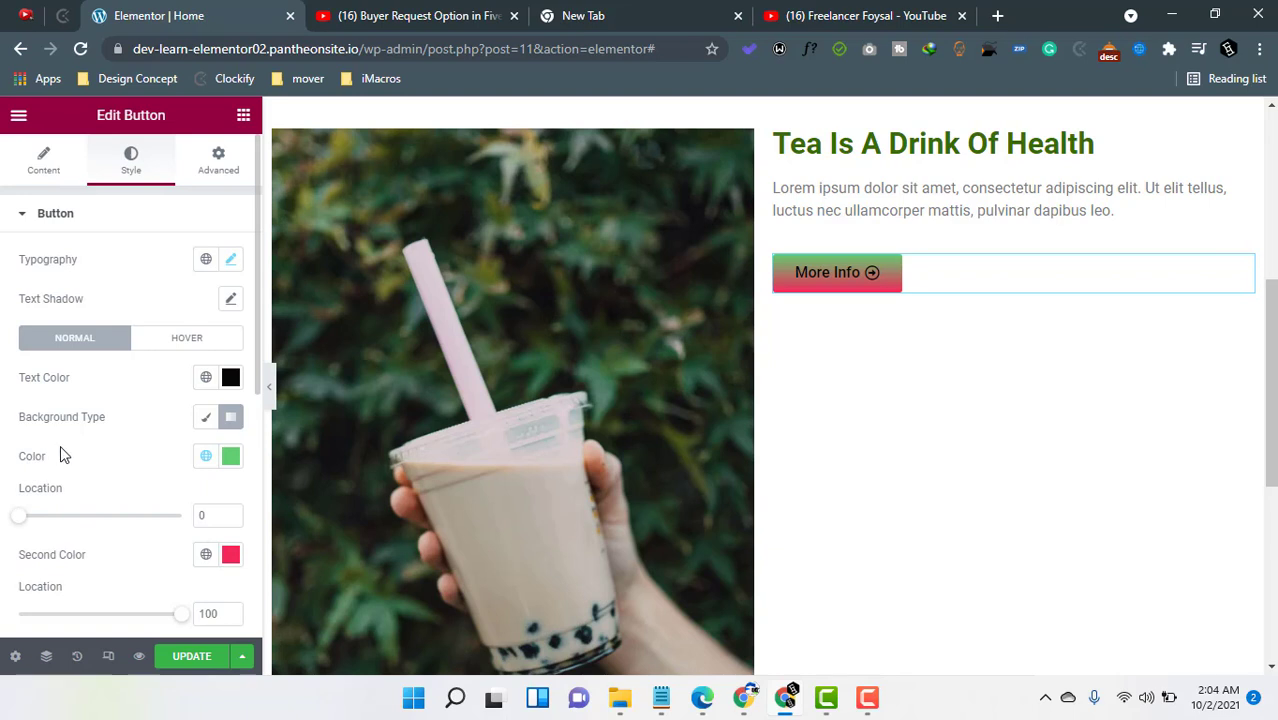
left_click(205, 419)
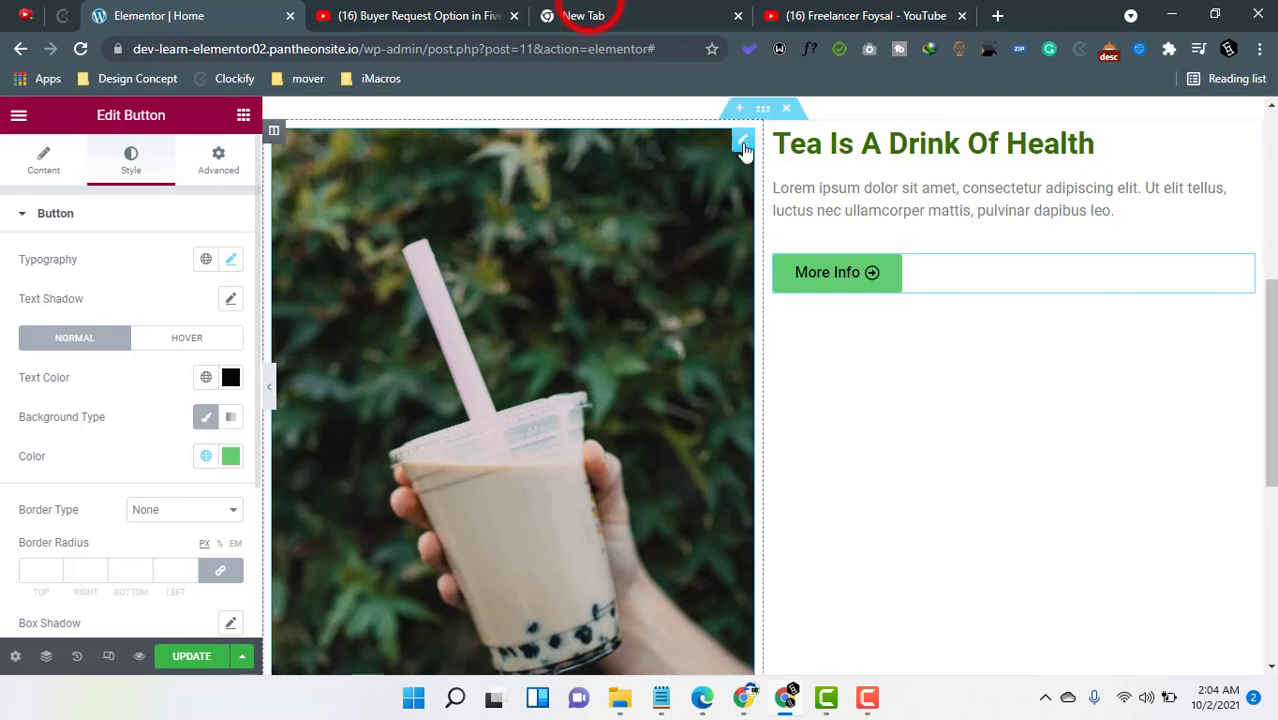
- Set the button background color to #366D00 by pasting the copied hex code
left_click(576, 13)
key("ctrl+c")
left_click(175, 15)
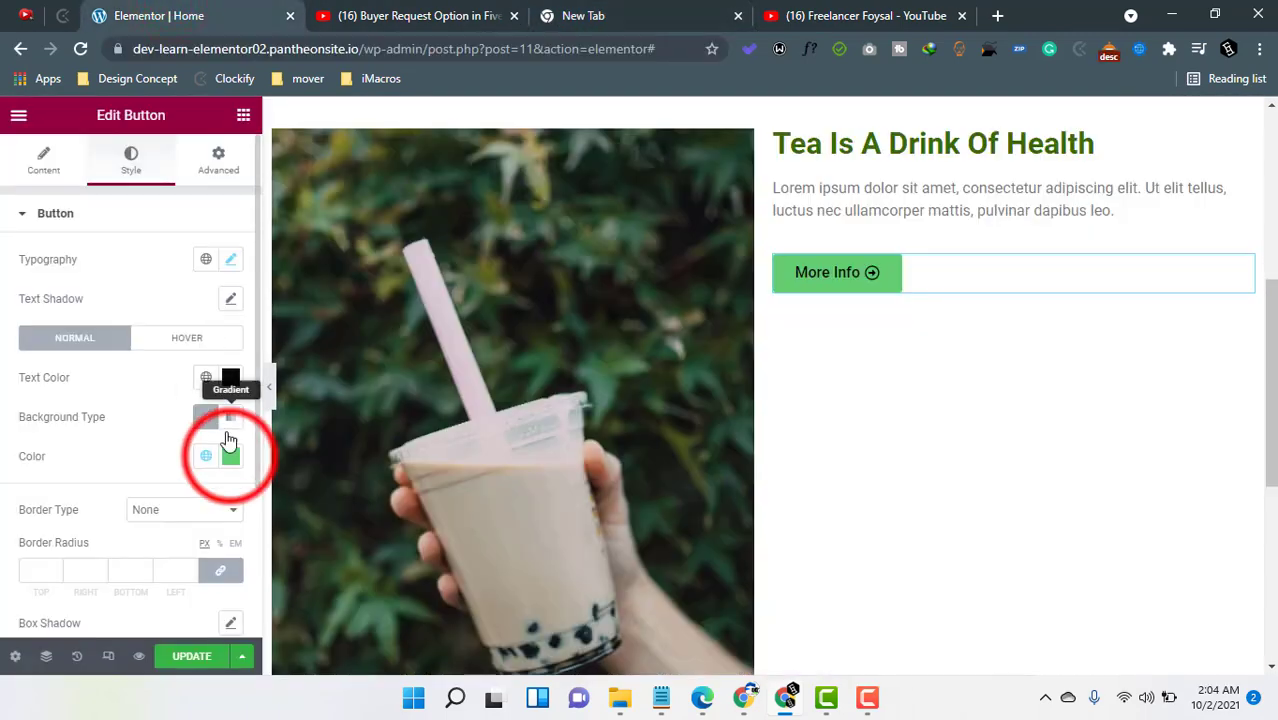
left_click(230, 458)
double_click(160, 409)
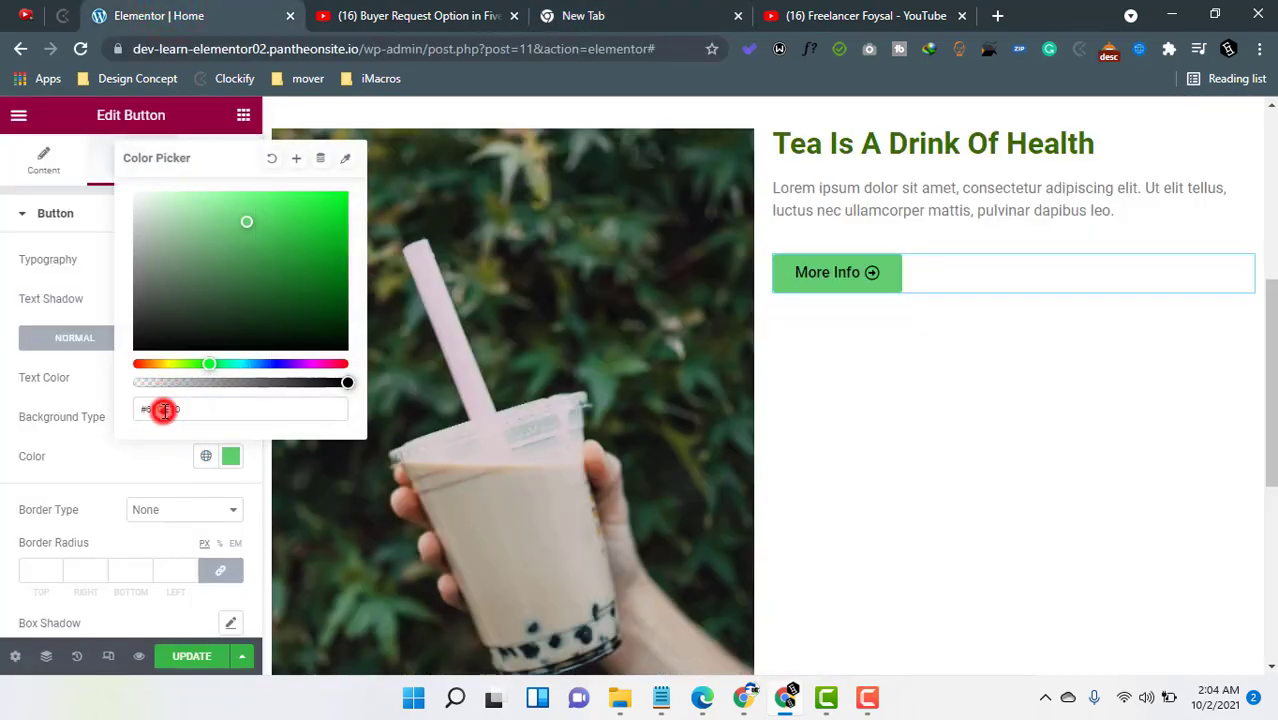
key("ctrl+v")
- Set the button text color to white #FFFDFD
left_click(230, 377)
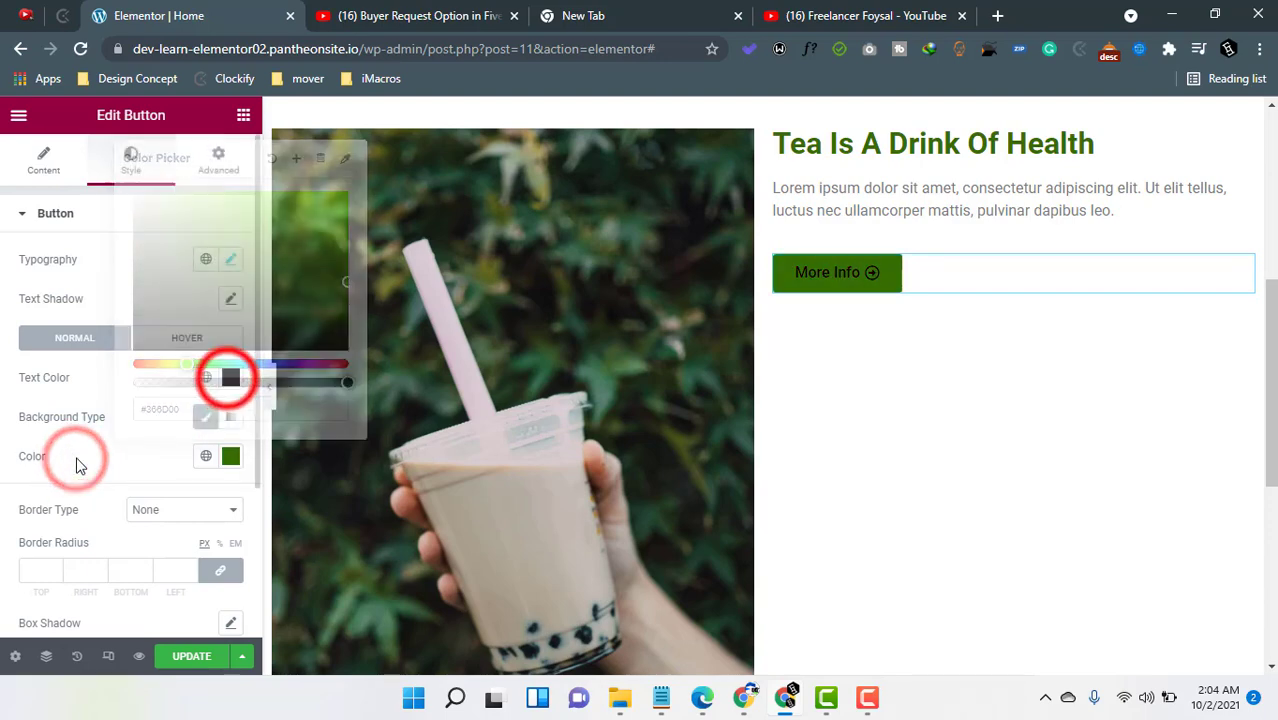
left_click_drag(316, 371, 277, 280)
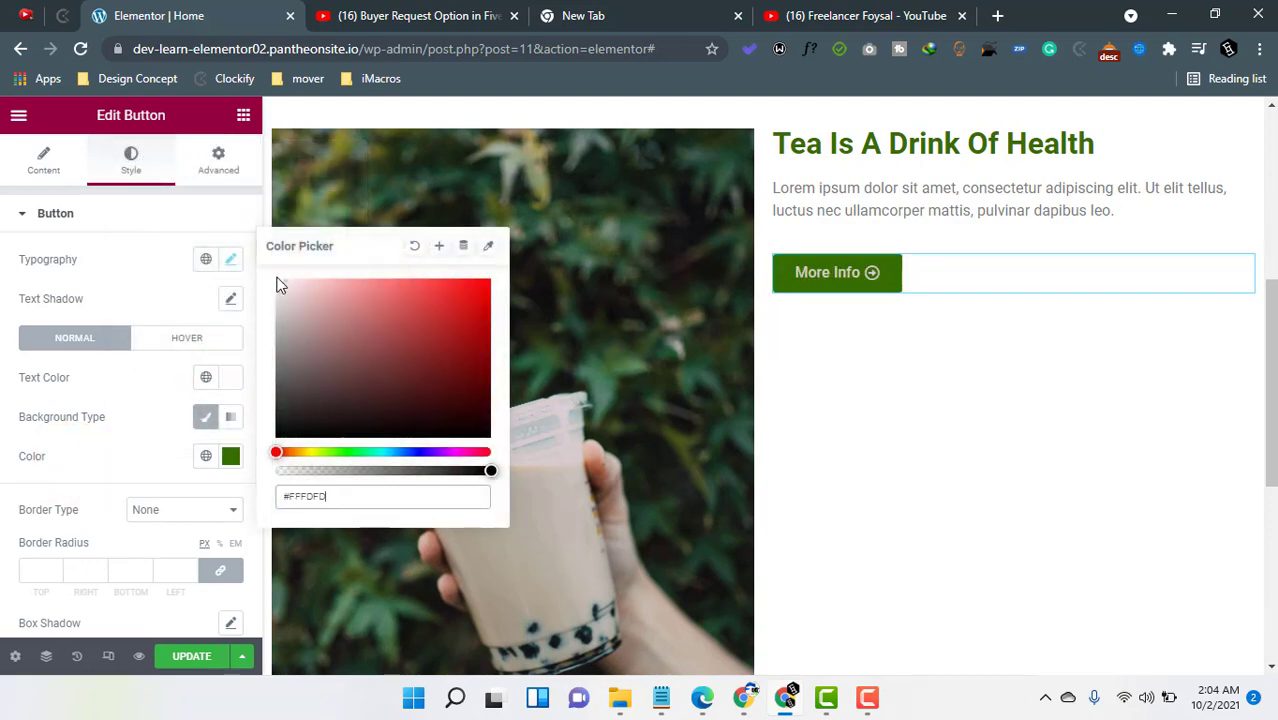
left_click(67, 441)
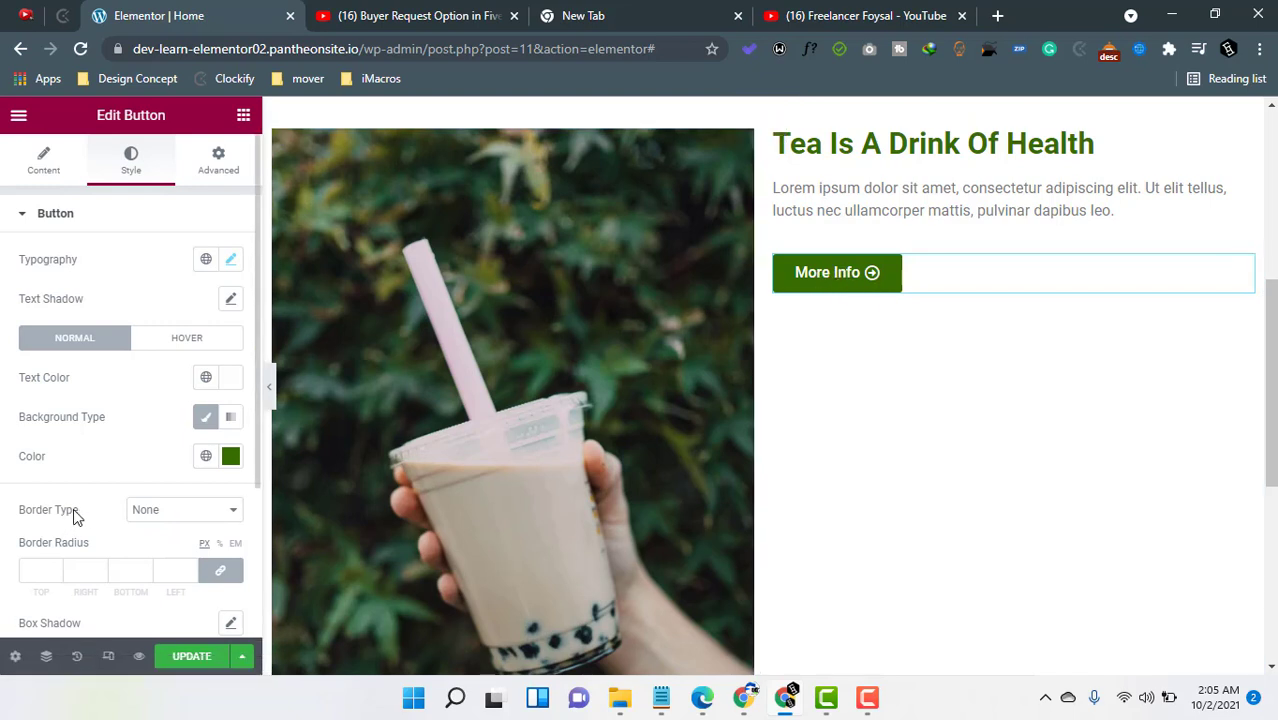
- Set the button border type to Solid
left_click(176, 515)
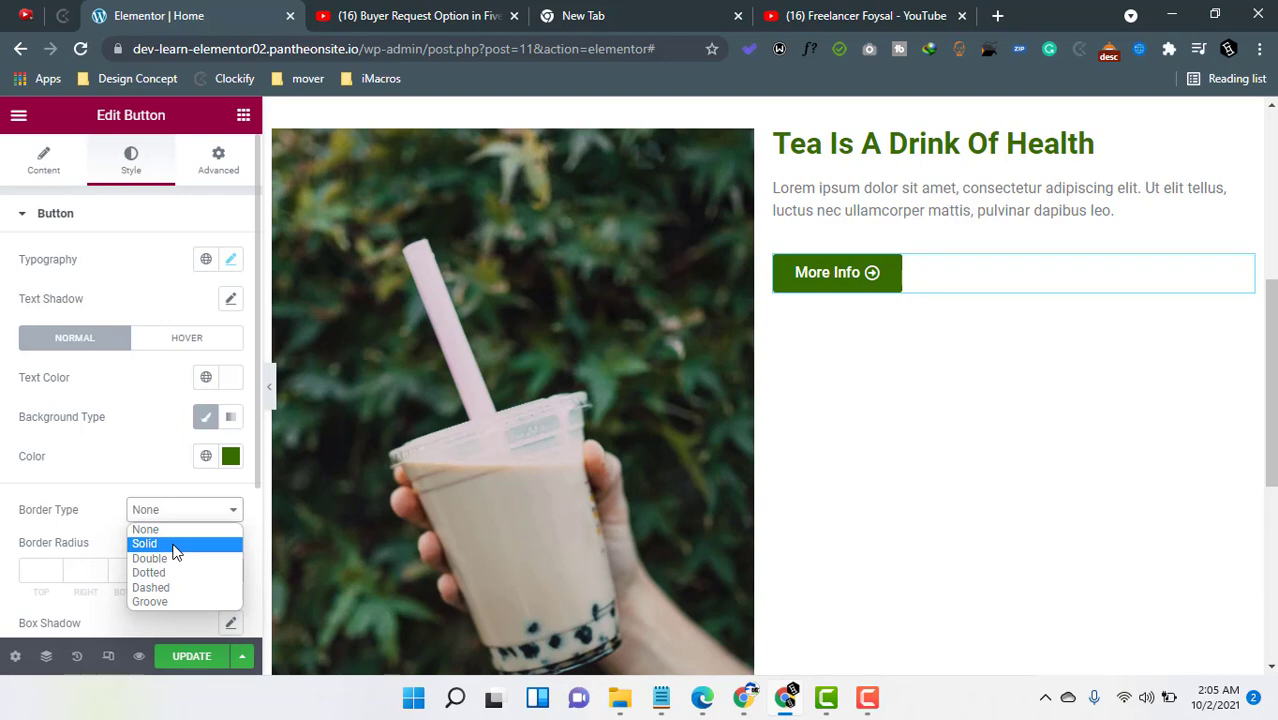
left_click(830, 15)
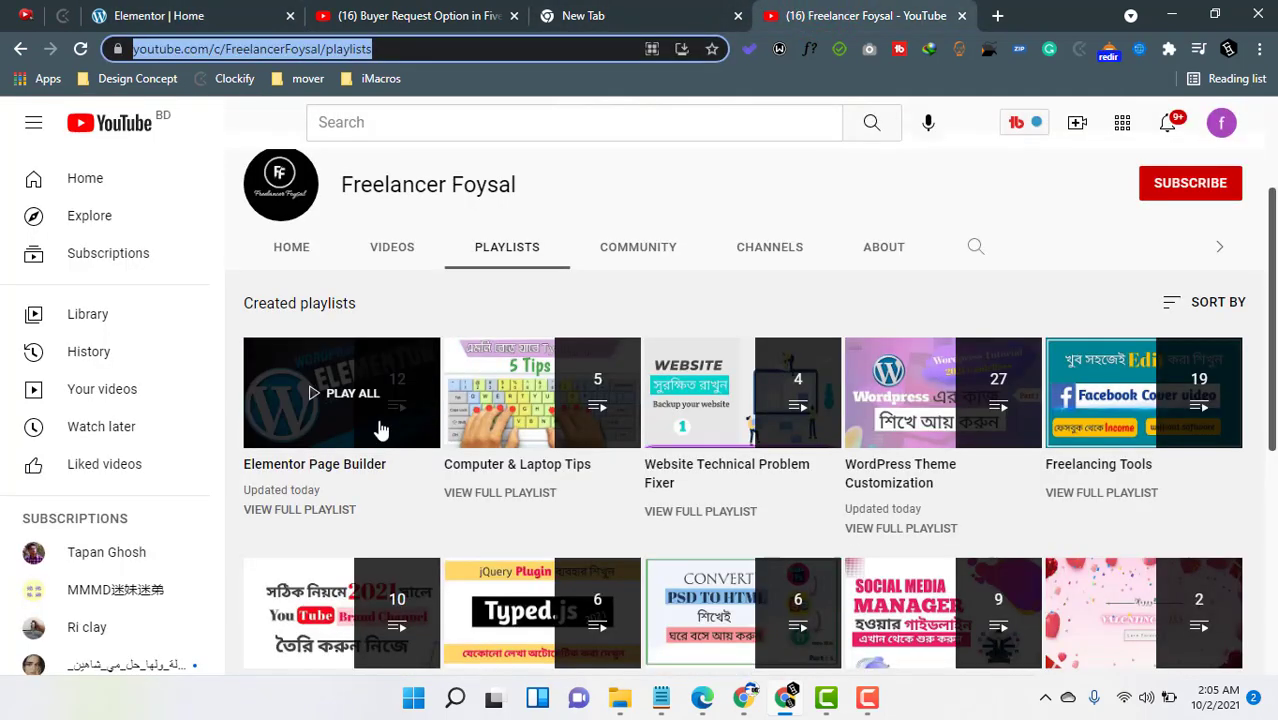
left_click(177, 15)
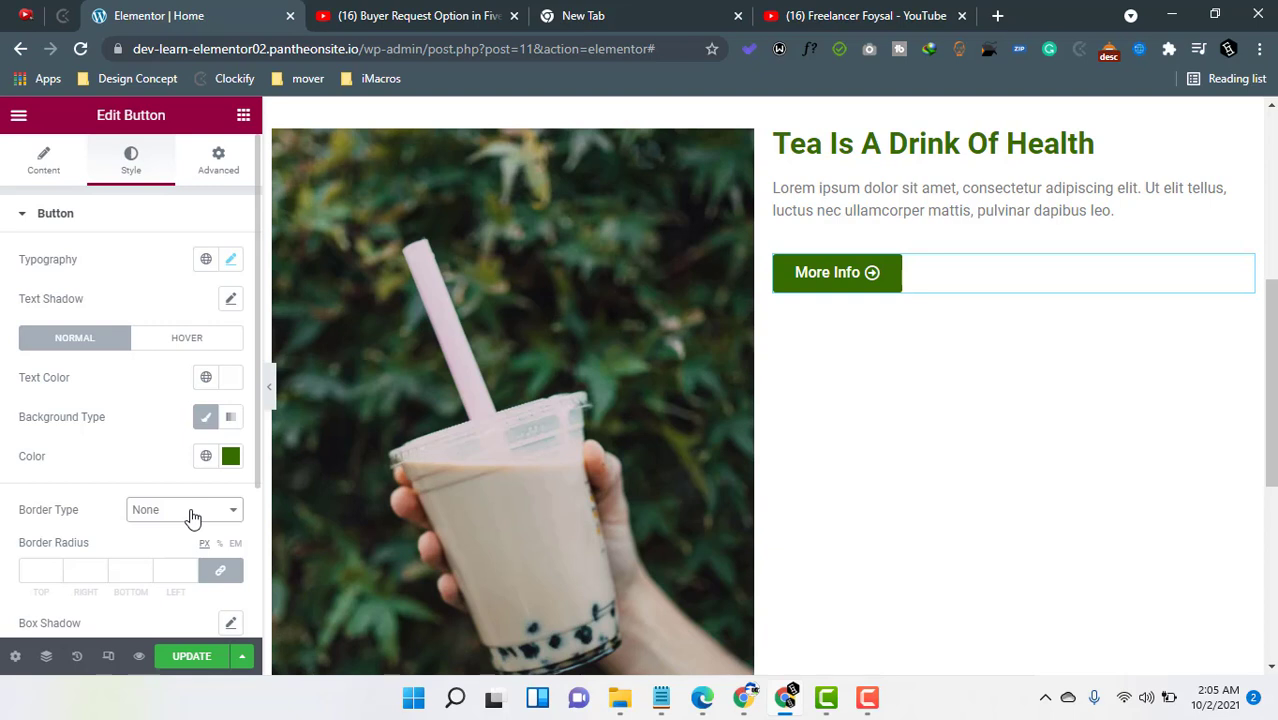
left_click(140, 510)
left_click(173, 545)
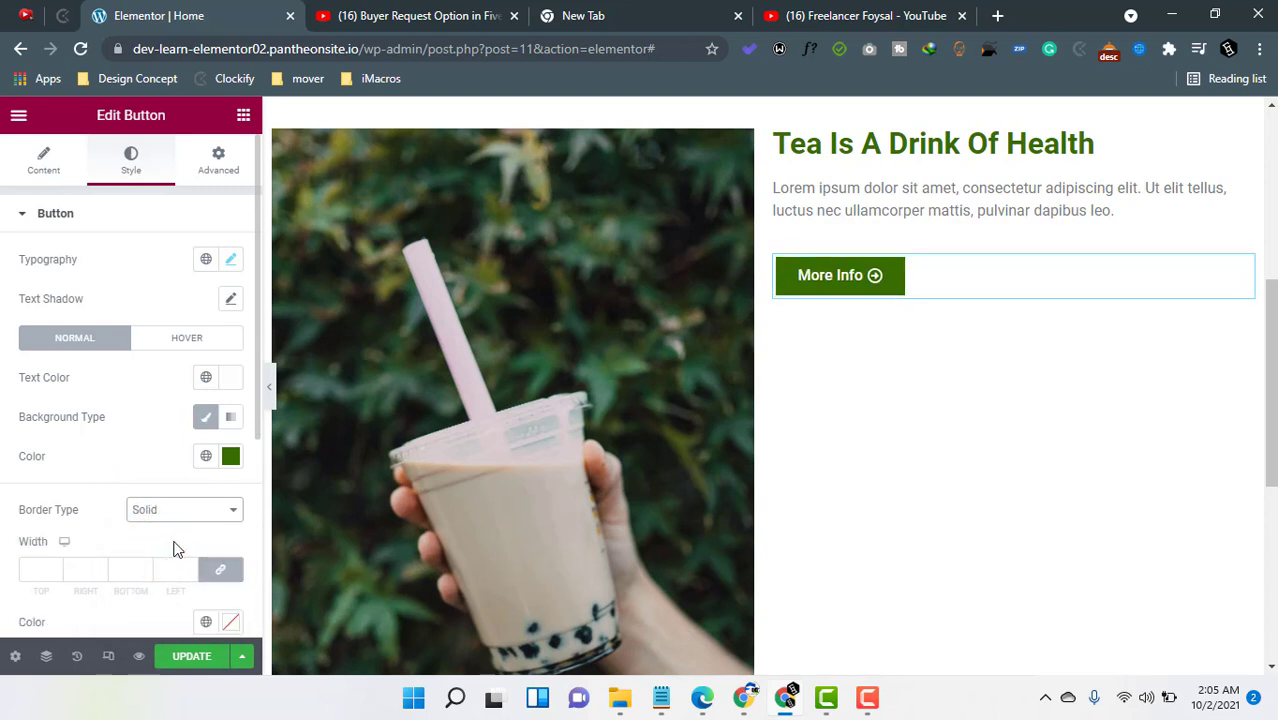
- Set the border width to 5 on all sides
left_click(32, 568)
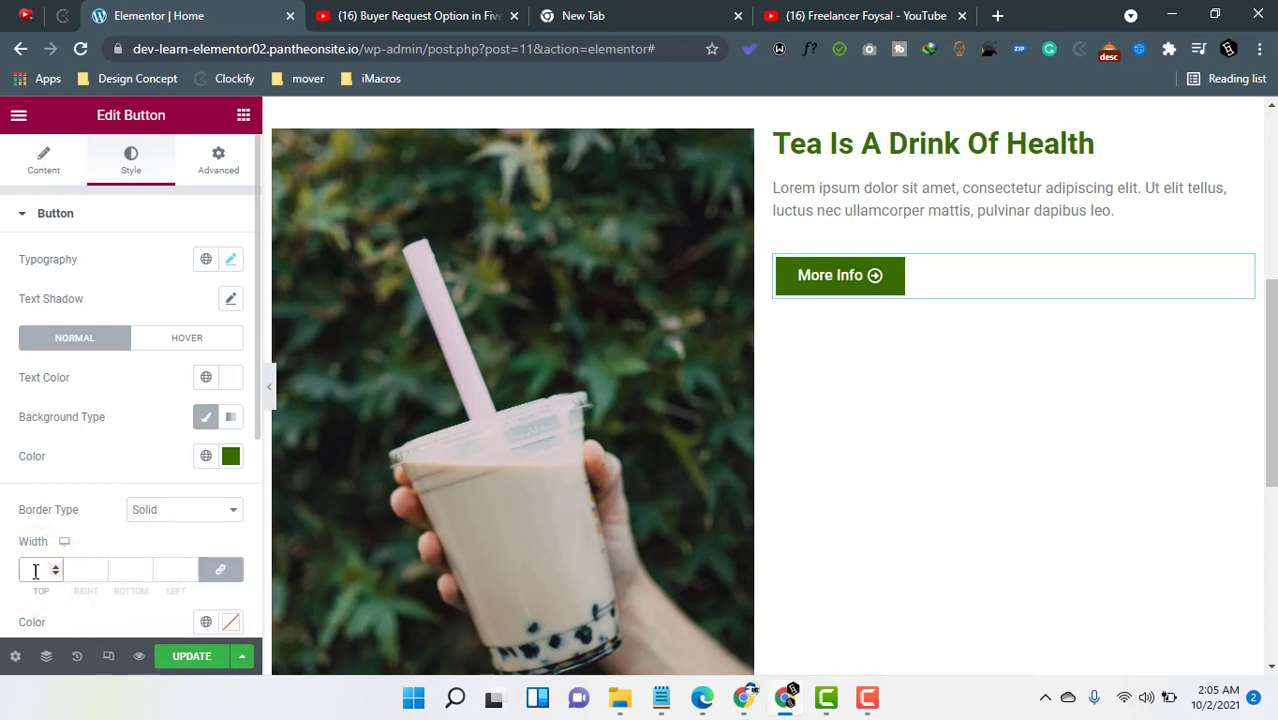
type("2")
left_click_drag(46, 569, 38, 570)
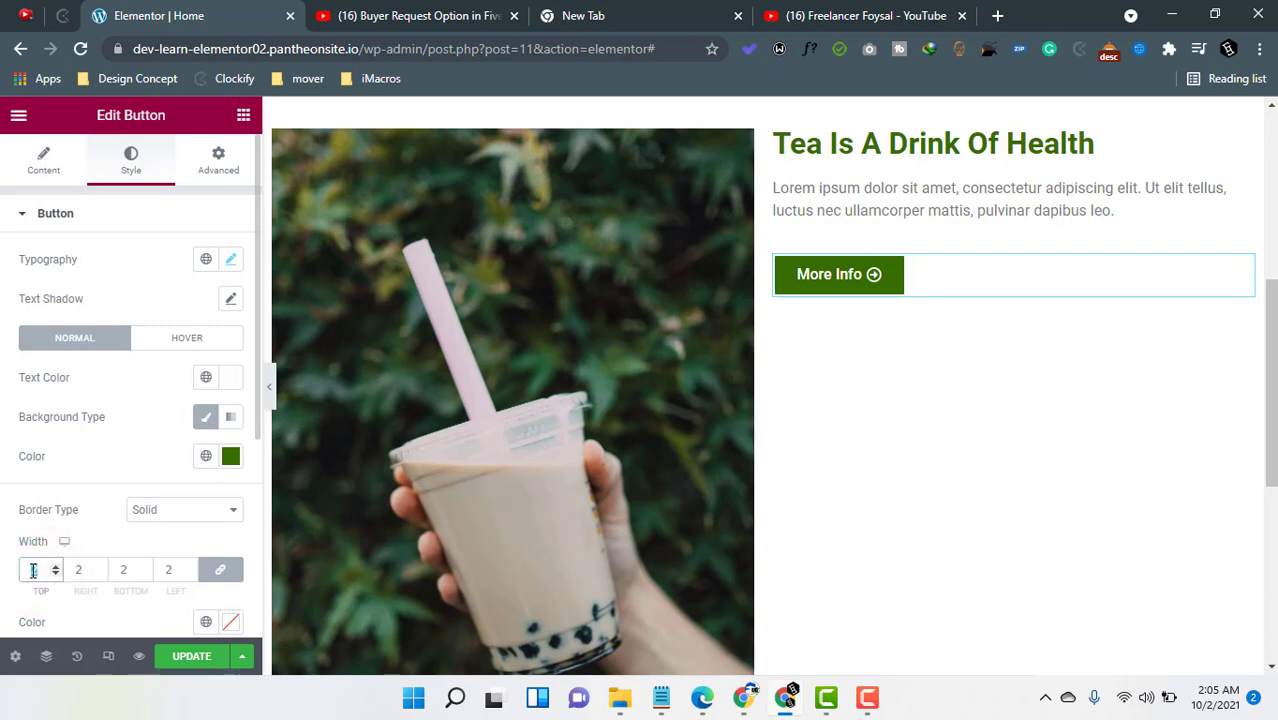
type("5")
- Set the border color to red and unlink the border width values
scroll(138, 556, "down", 1)
left_click(234, 528)
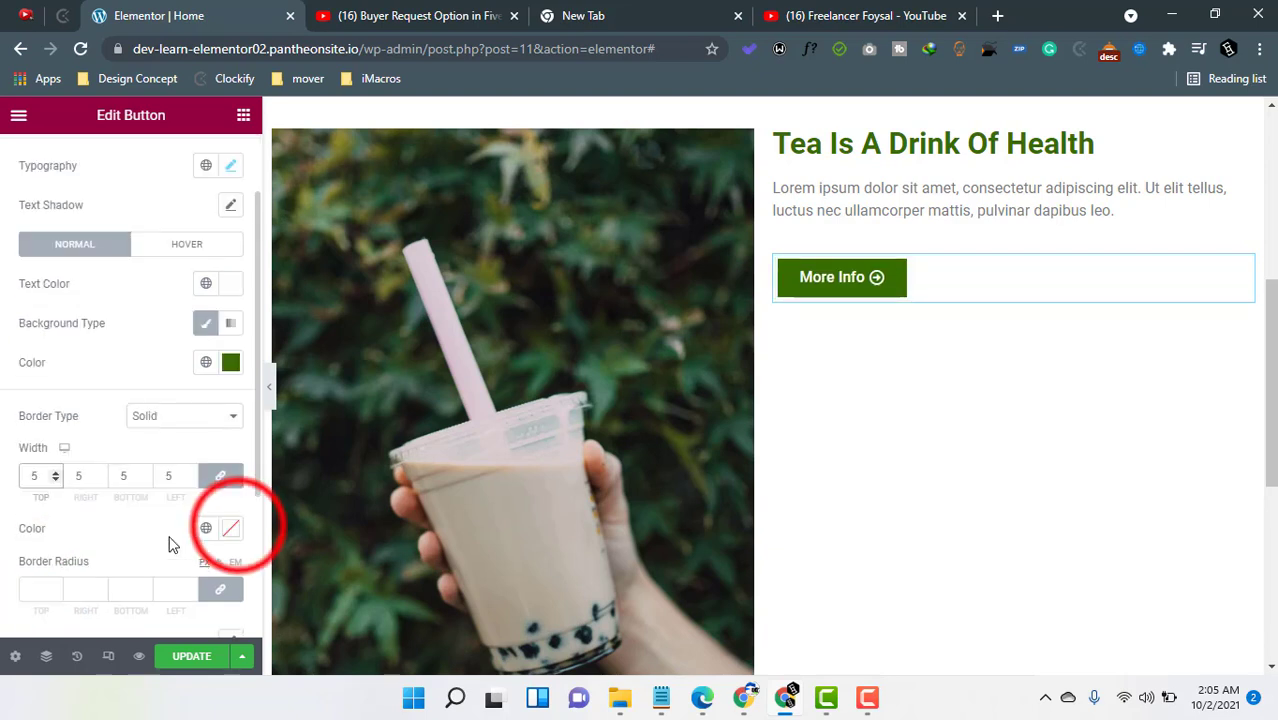
left_click(305, 373)
mouse_move(287, 391)
left_mouse_down()
mouse_move(339, 270)
mouse_move(310, 278)
mouse_move(315, 320)
mouse_move(340, 260)
left_mouse_up()
left_click(70, 514)
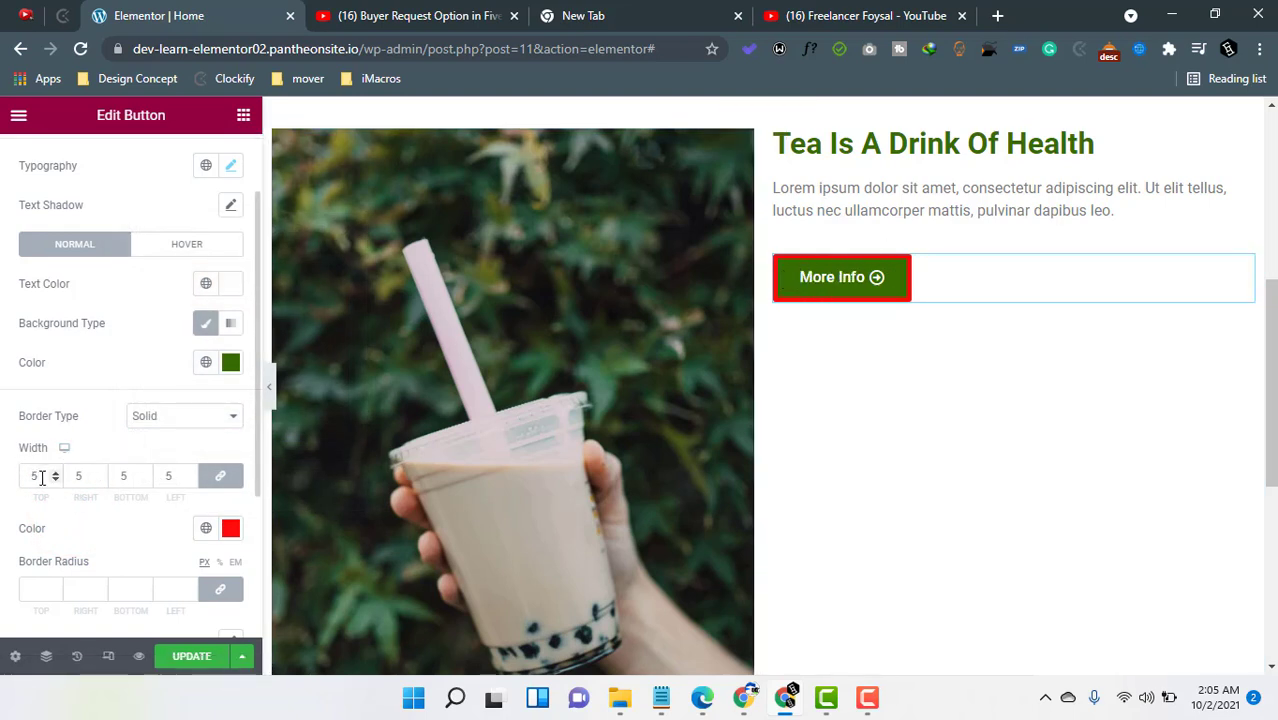
left_click(226, 480)
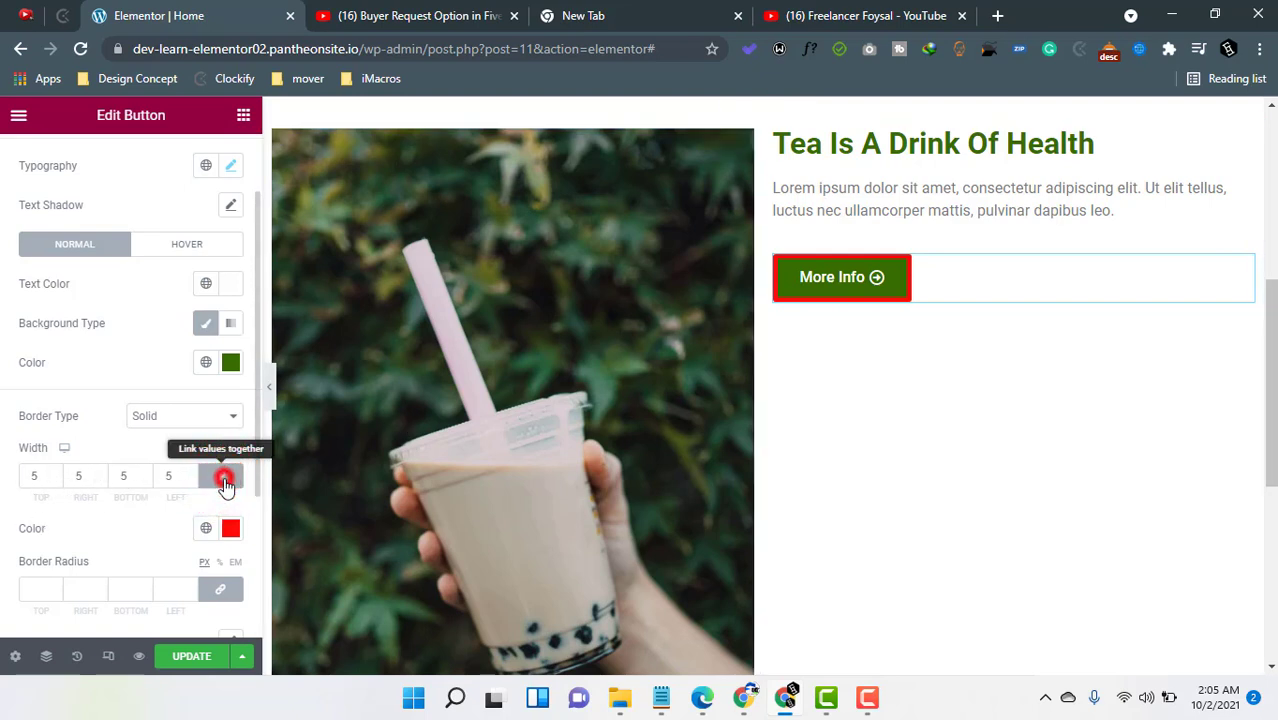
- Set the top border width to 0 and try the Double and Dashed border types
double_click(36, 477)
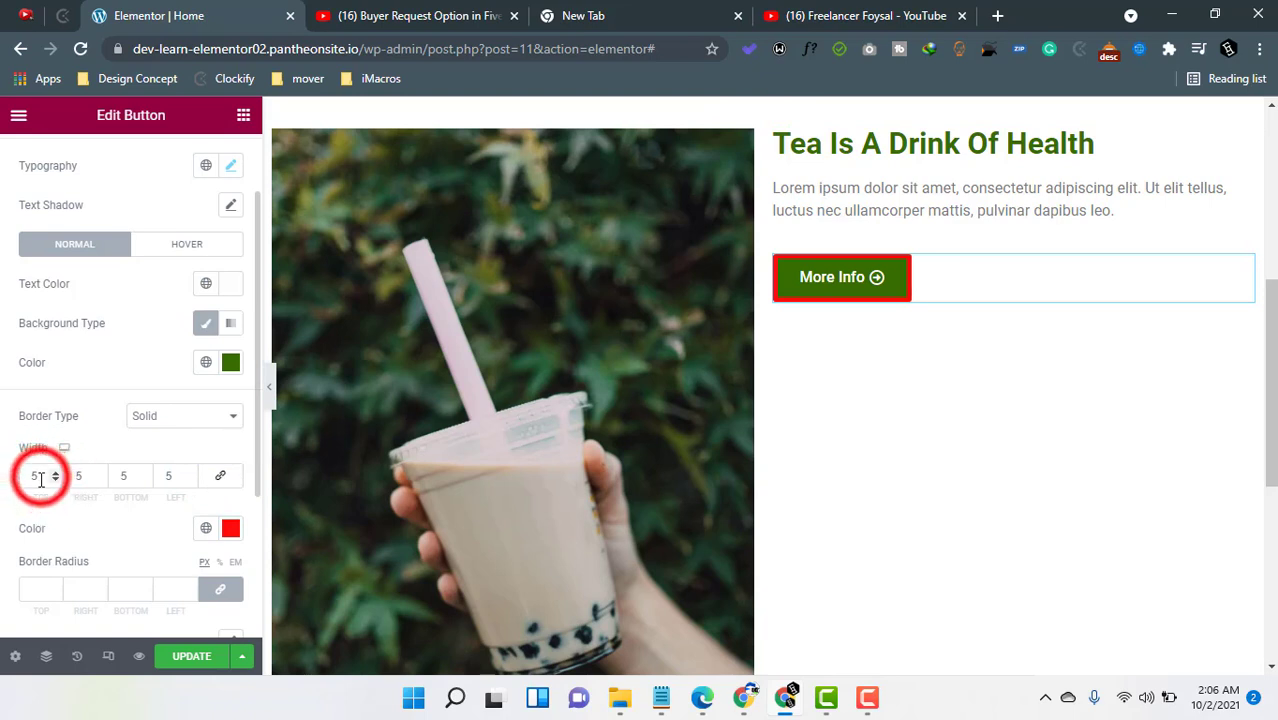
type("0")
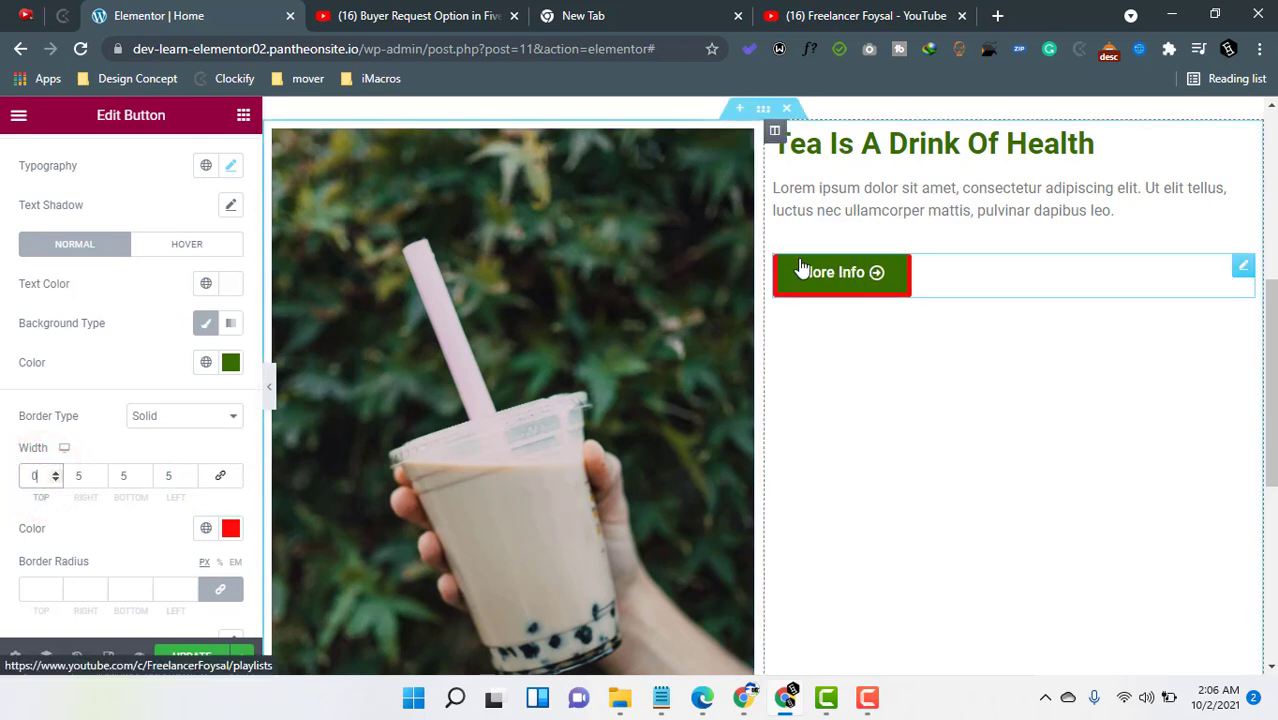
left_click(170, 416)
left_click(158, 468)
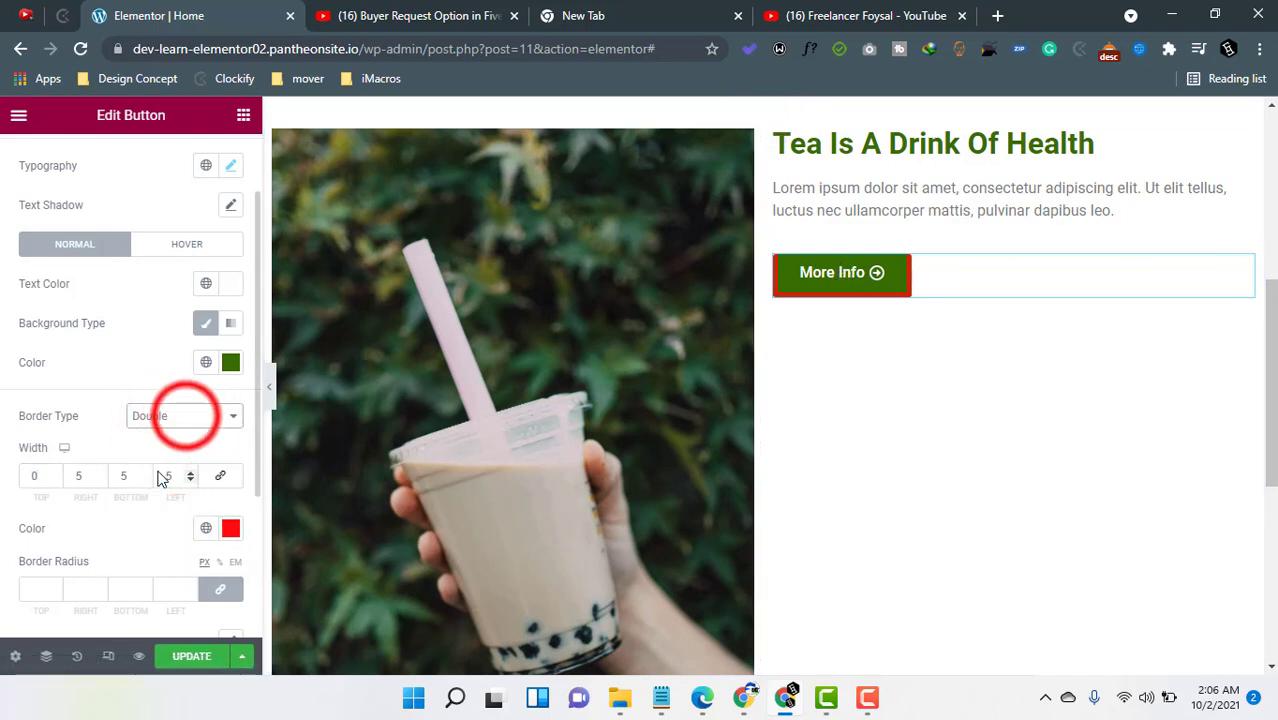
left_click(183, 415)
left_click(155, 493)
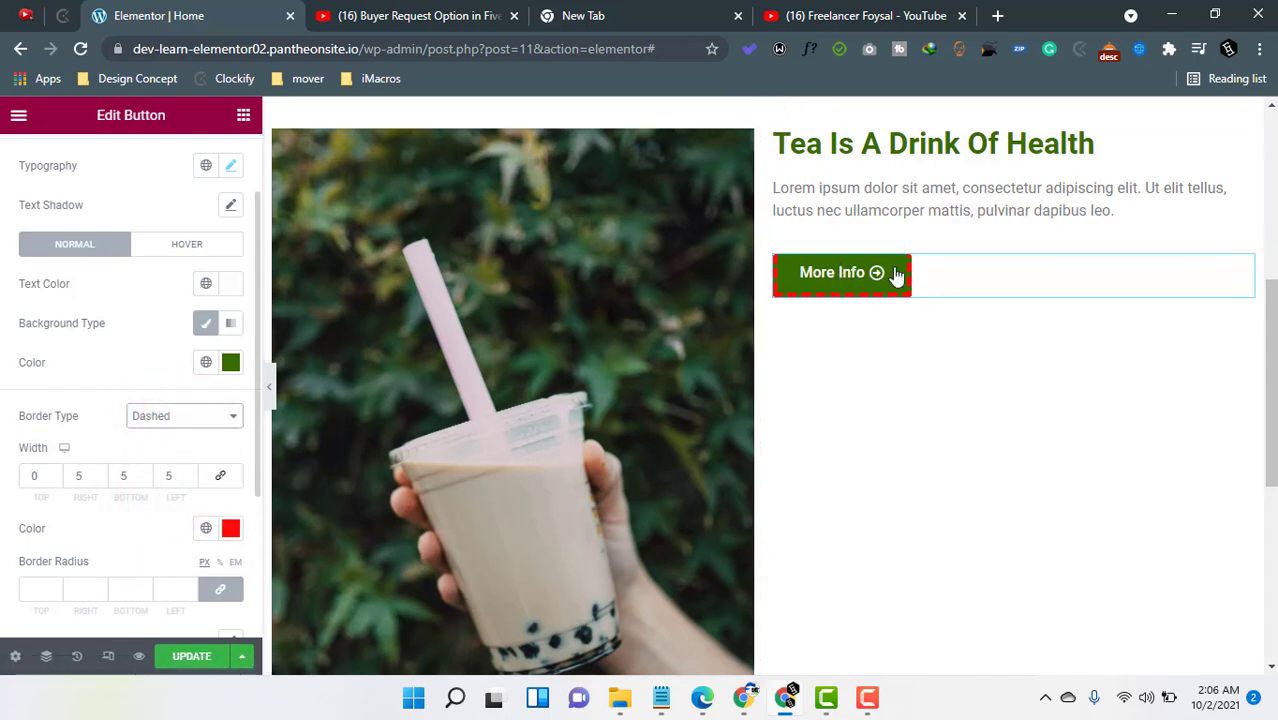
- Set the button's border type to None
left_click(198, 420)
left_click(150, 436)
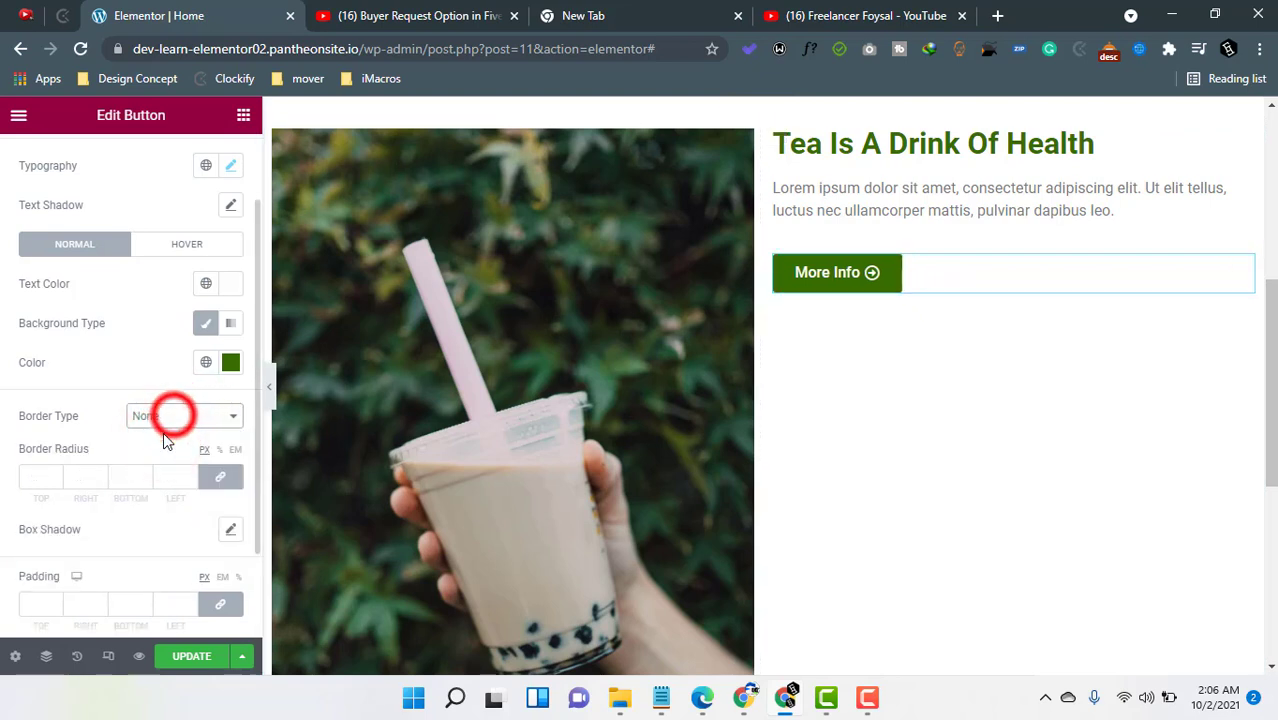
left_click(170, 416)
left_click(166, 451)
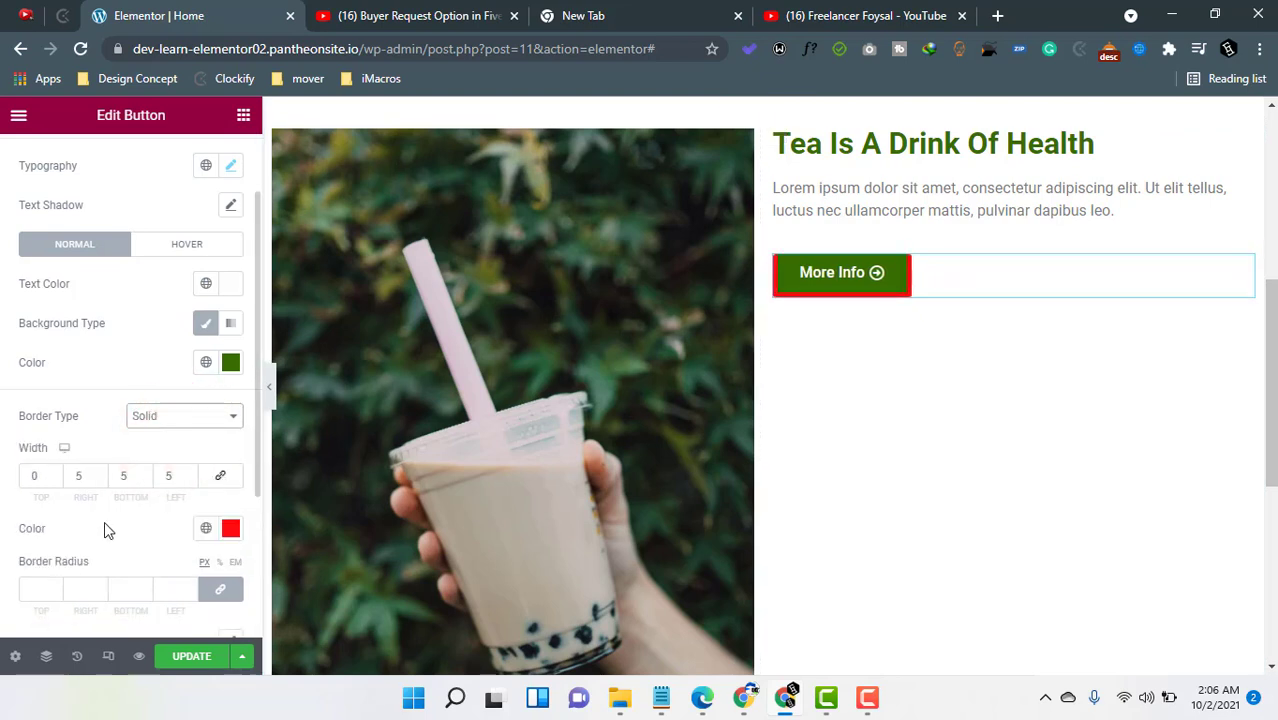
scroll(74, 560, "down", 1)
scroll(137, 525, "down", 2)
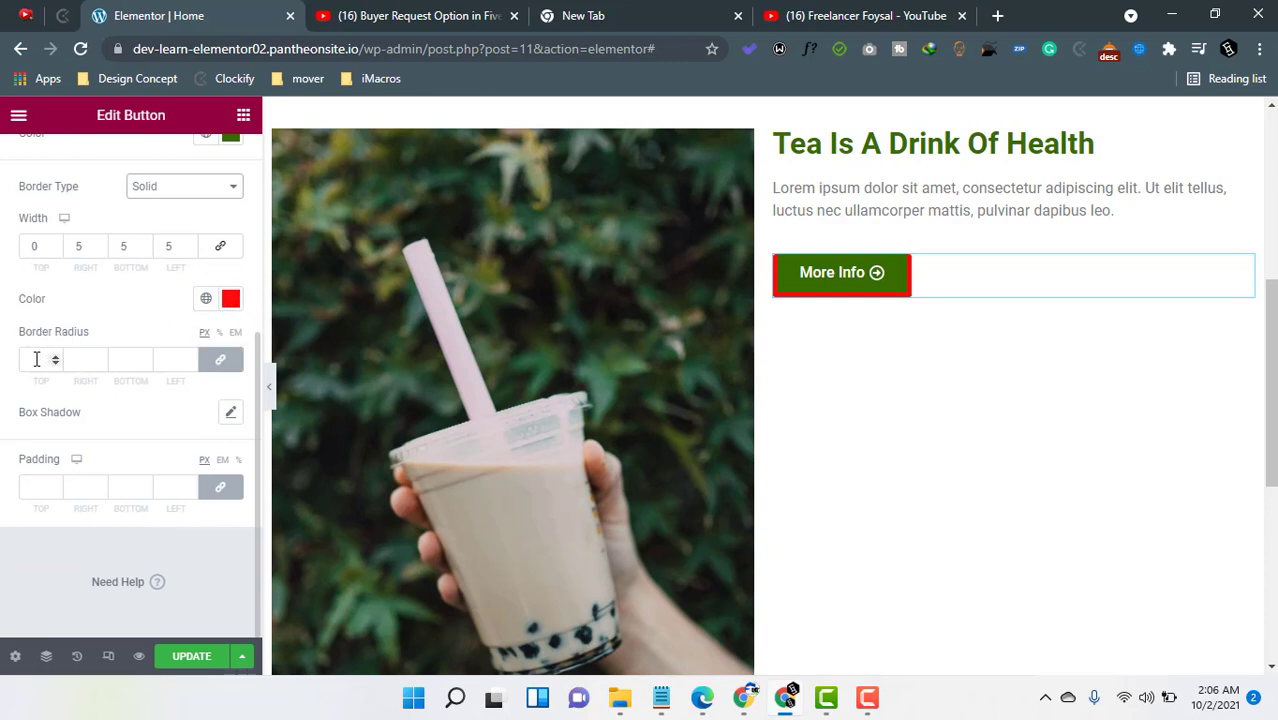
left_click(175, 186)
left_click(160, 206)
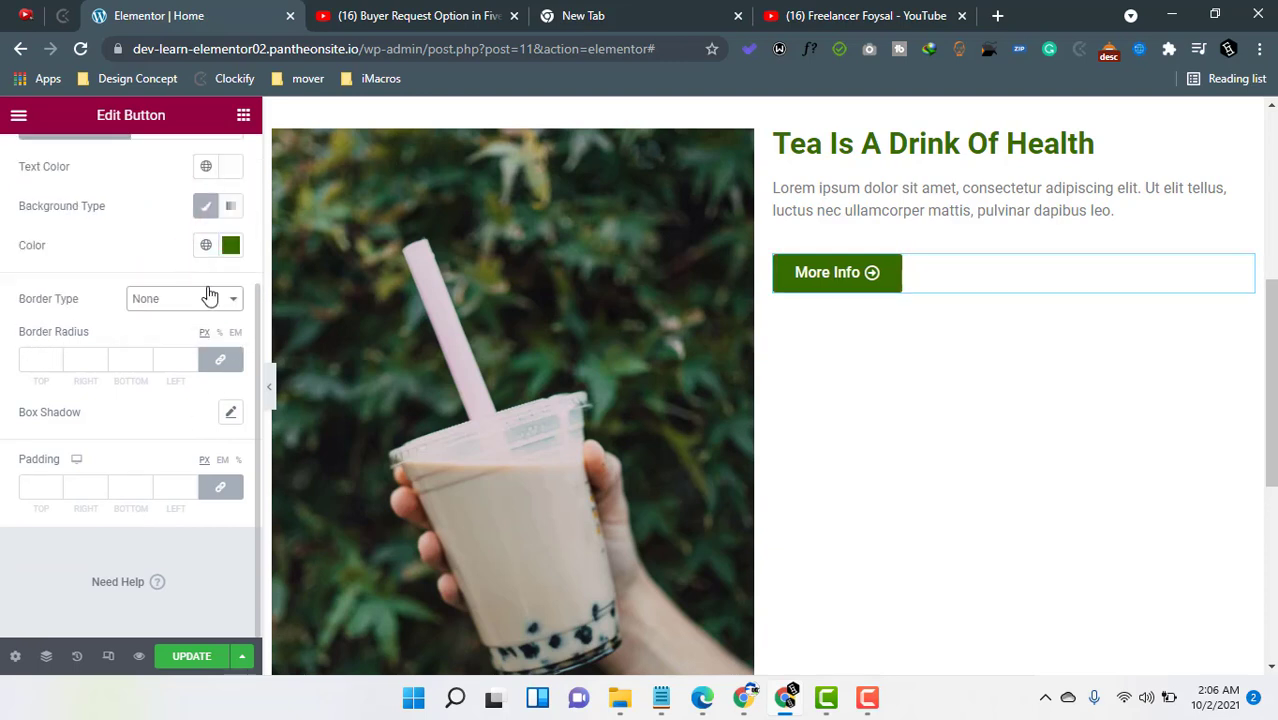
- Set the button's border radius to 25 on all sides
left_click(55, 357)
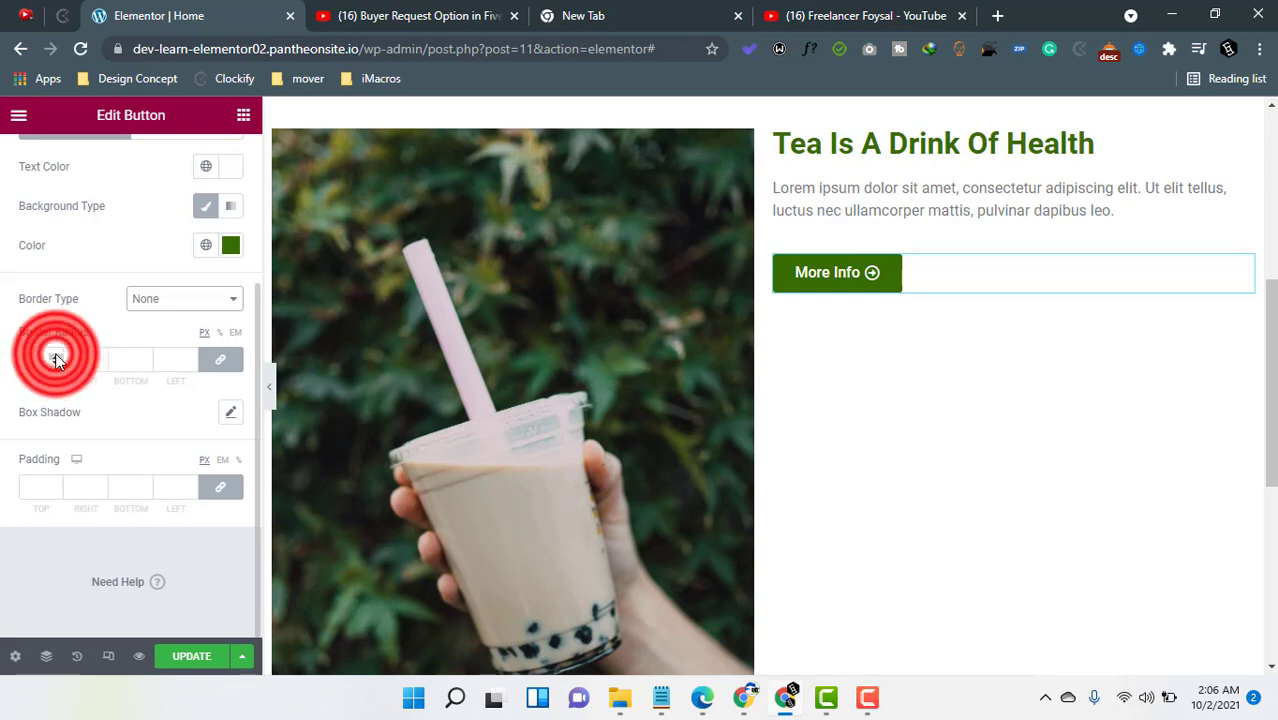
left_click(56, 356)
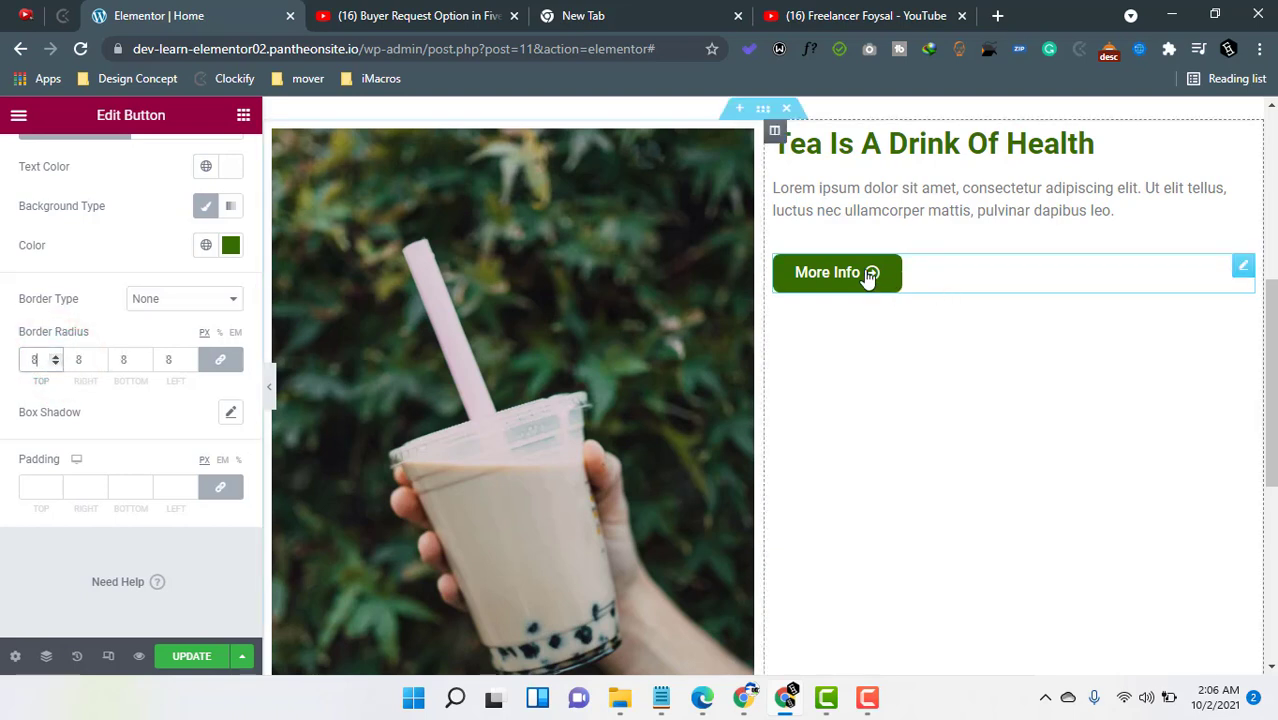
left_click(55, 357)
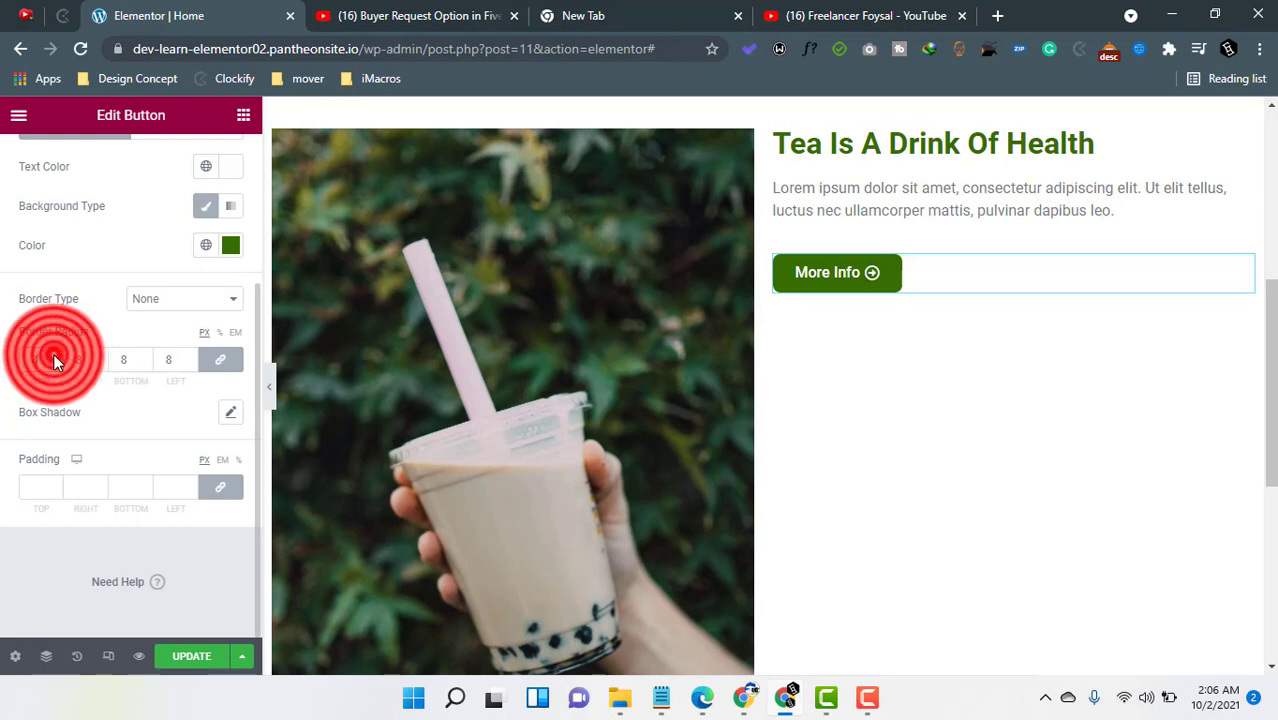
left_click(55, 357)
left_click(55, 357)
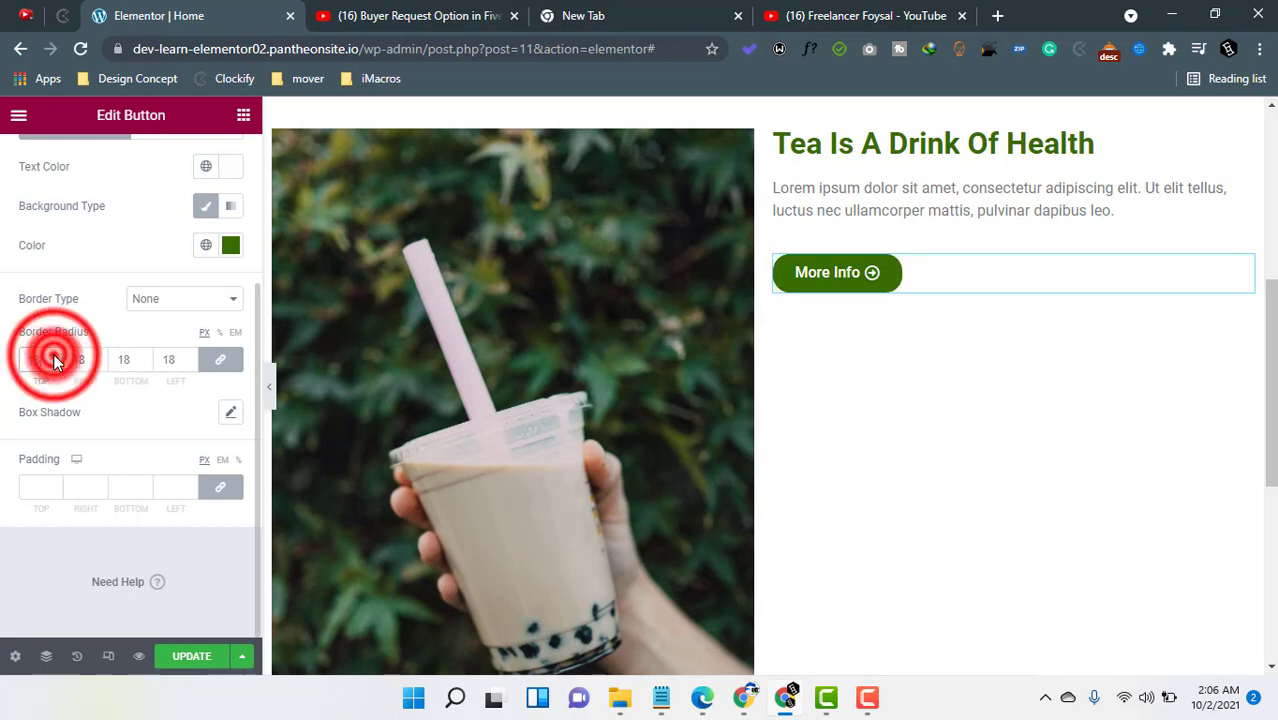
left_click(55, 357)
left_click(55, 357)
left_click(55, 357)
left_click(55, 357)
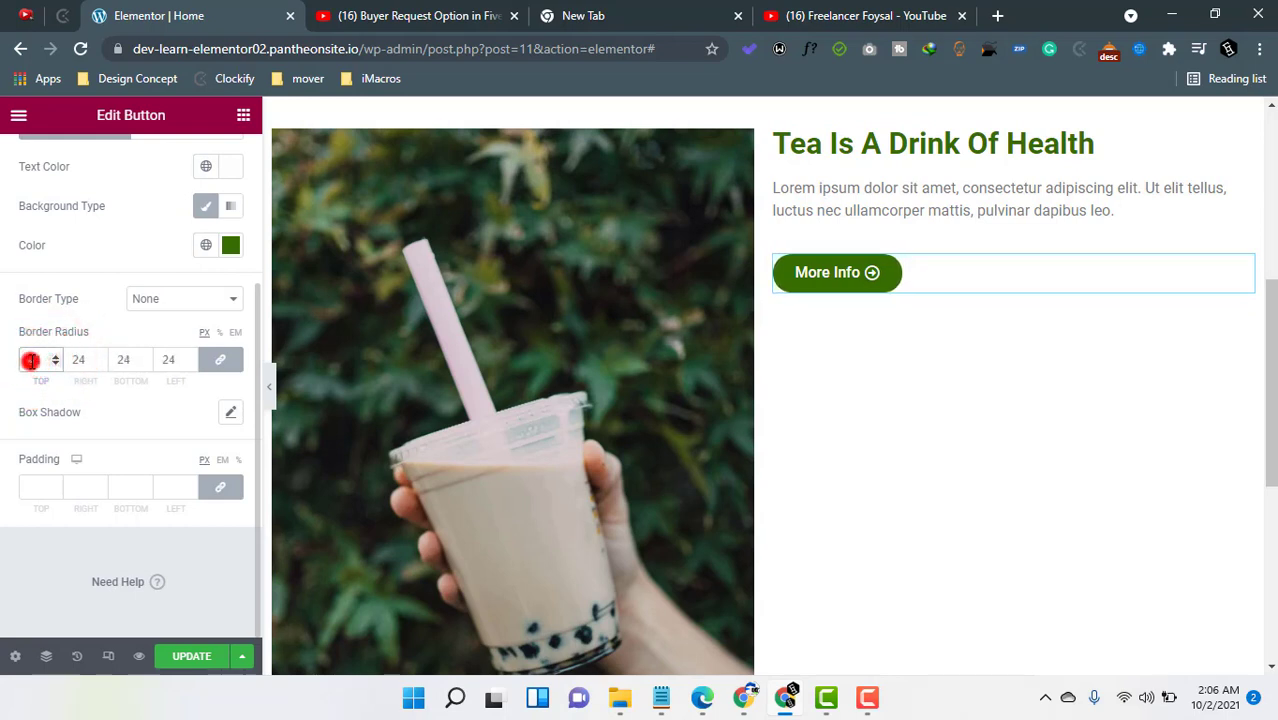
double_click(32, 360)
type("25")
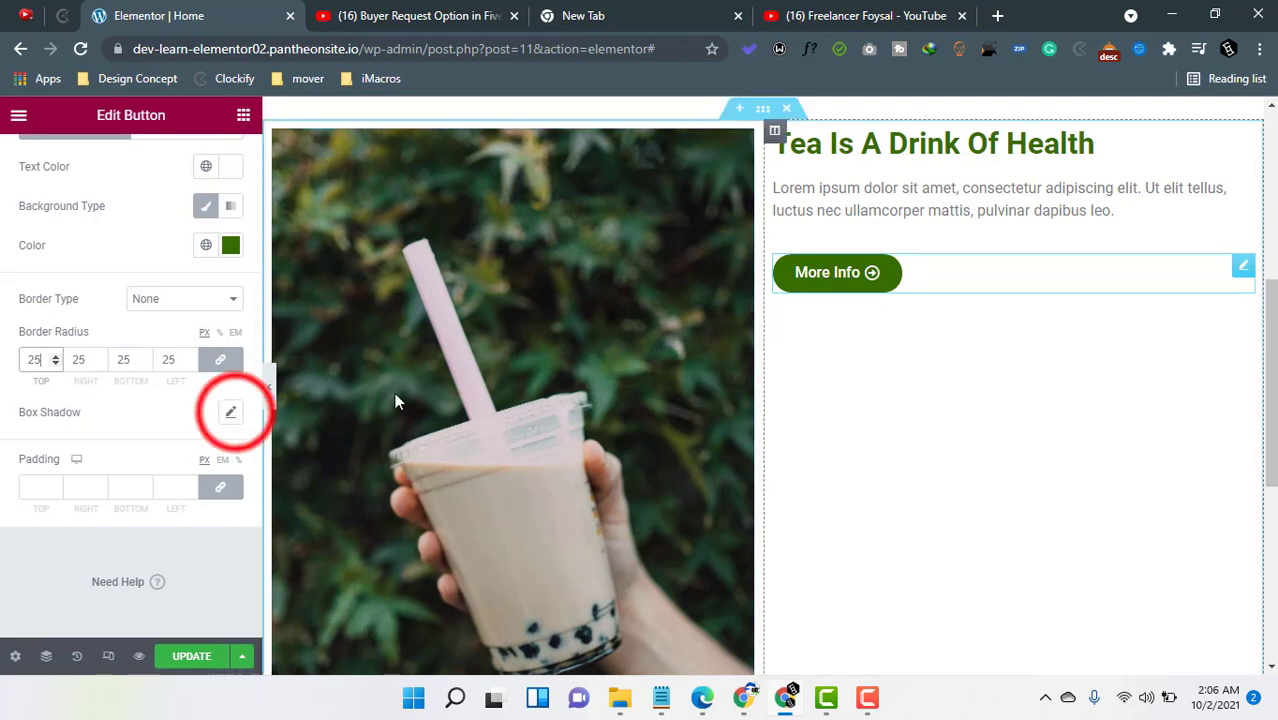
- Add a box shadow to the button with the blur reduced to 7
left_click(232, 414)
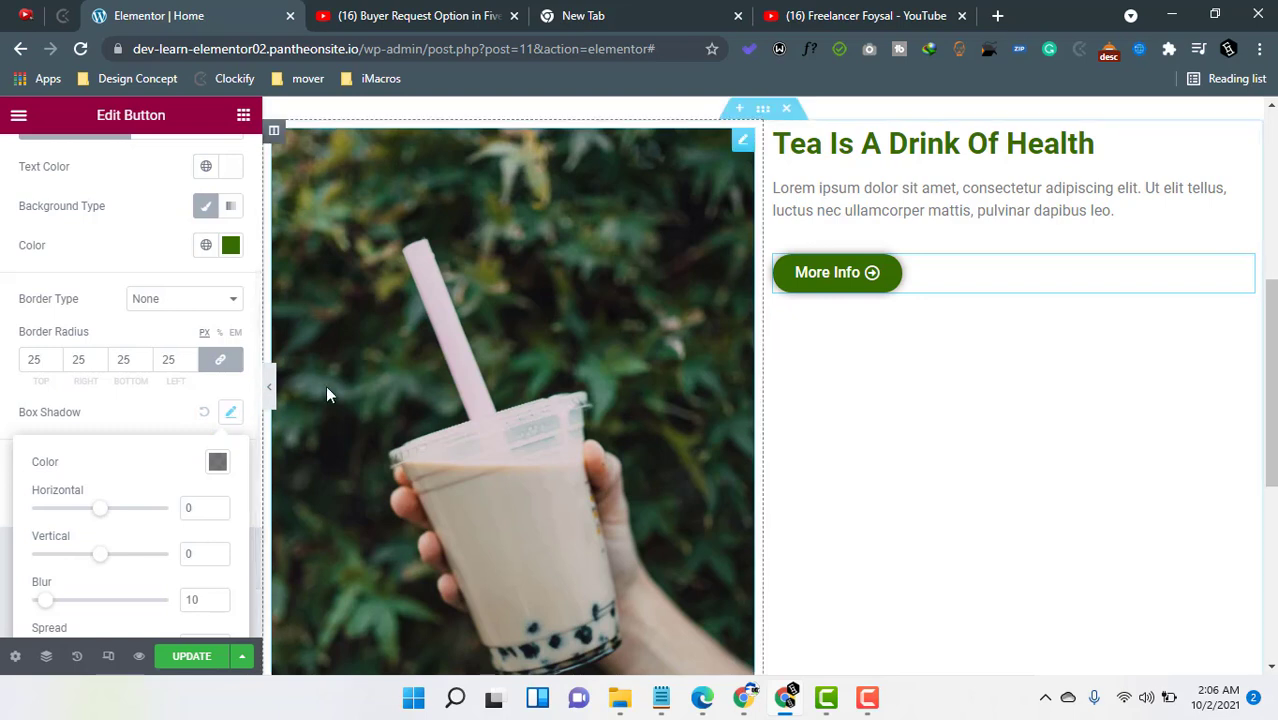
left_click(119, 421)
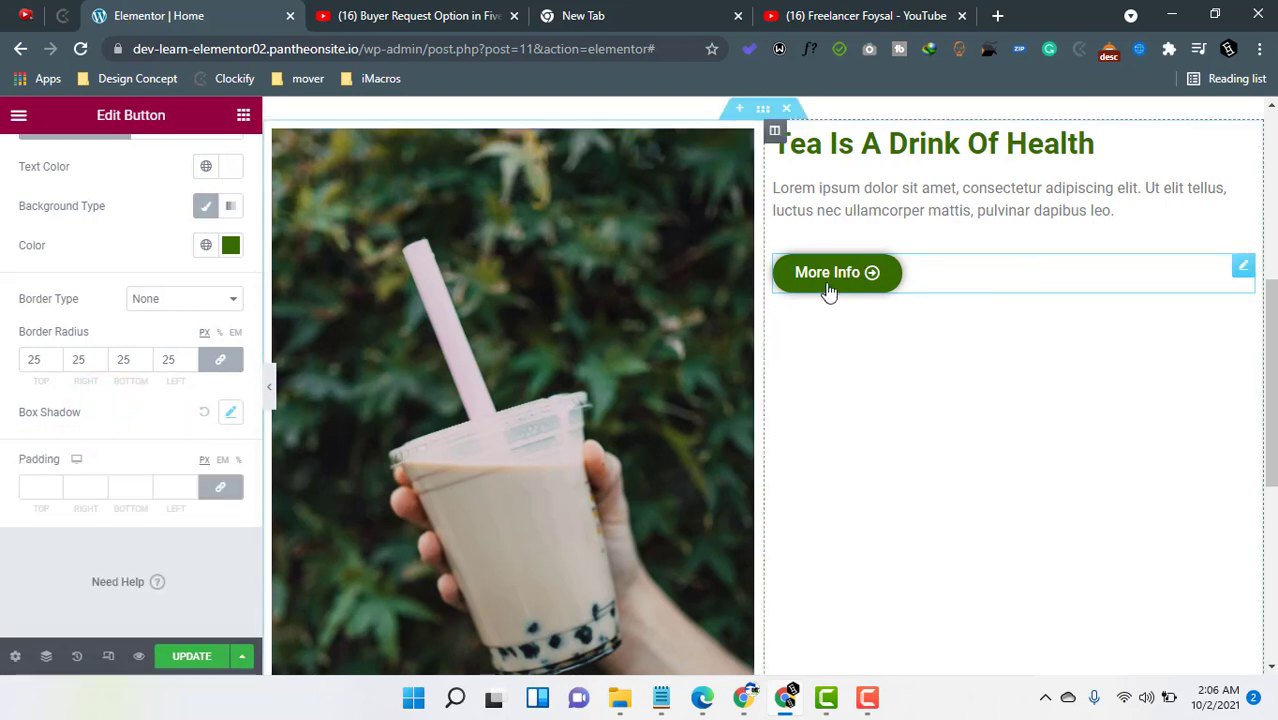
left_click(230, 414)
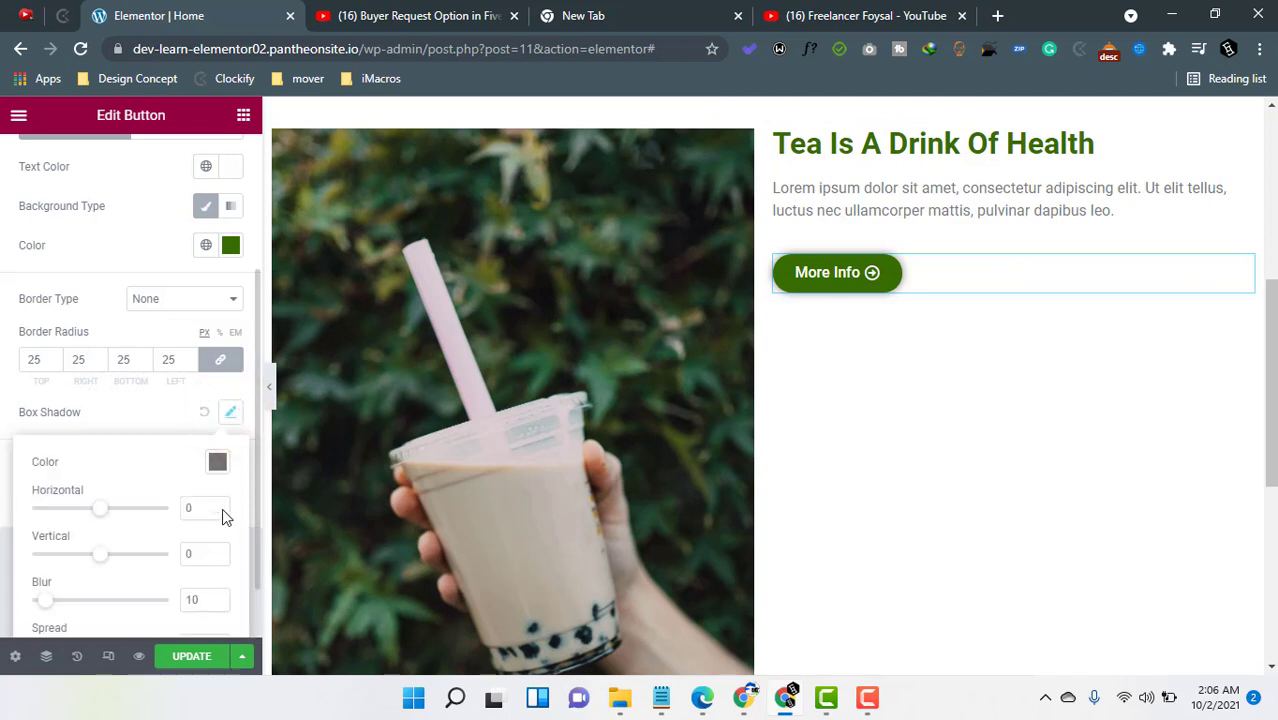
left_click(44, 599)
left_click_drag(47, 606, 41, 608)
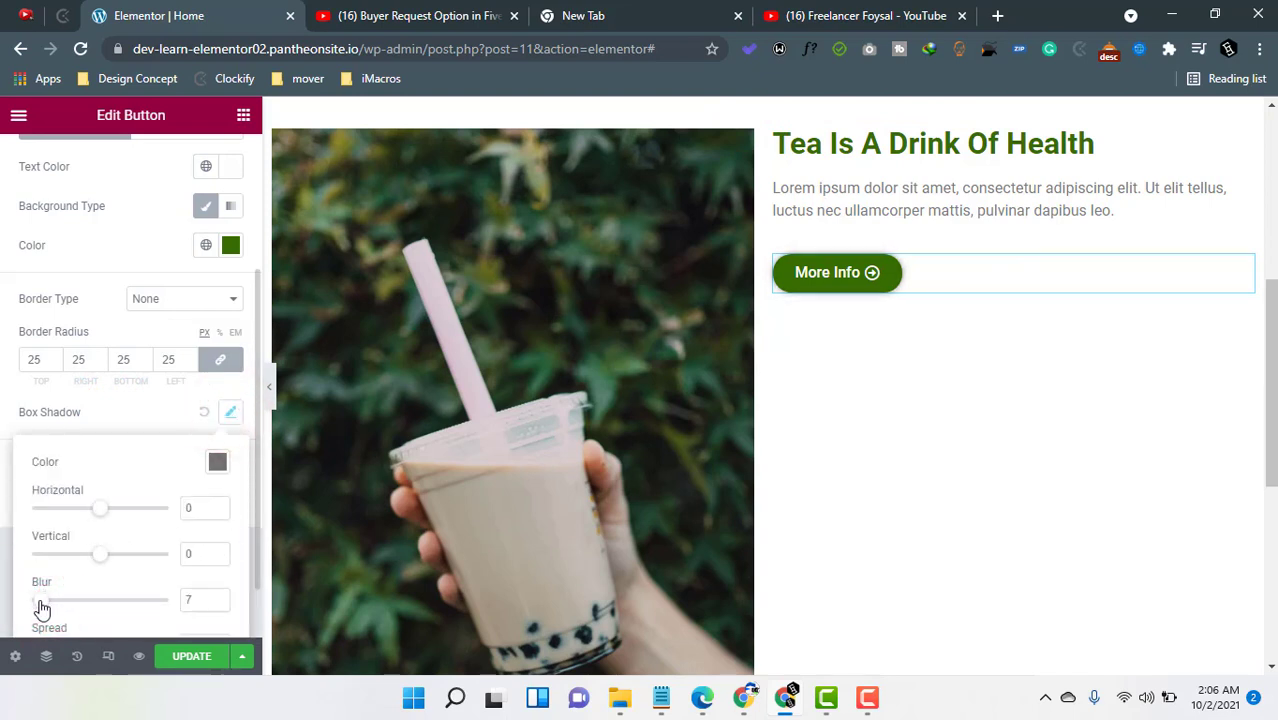
left_click(100, 418)
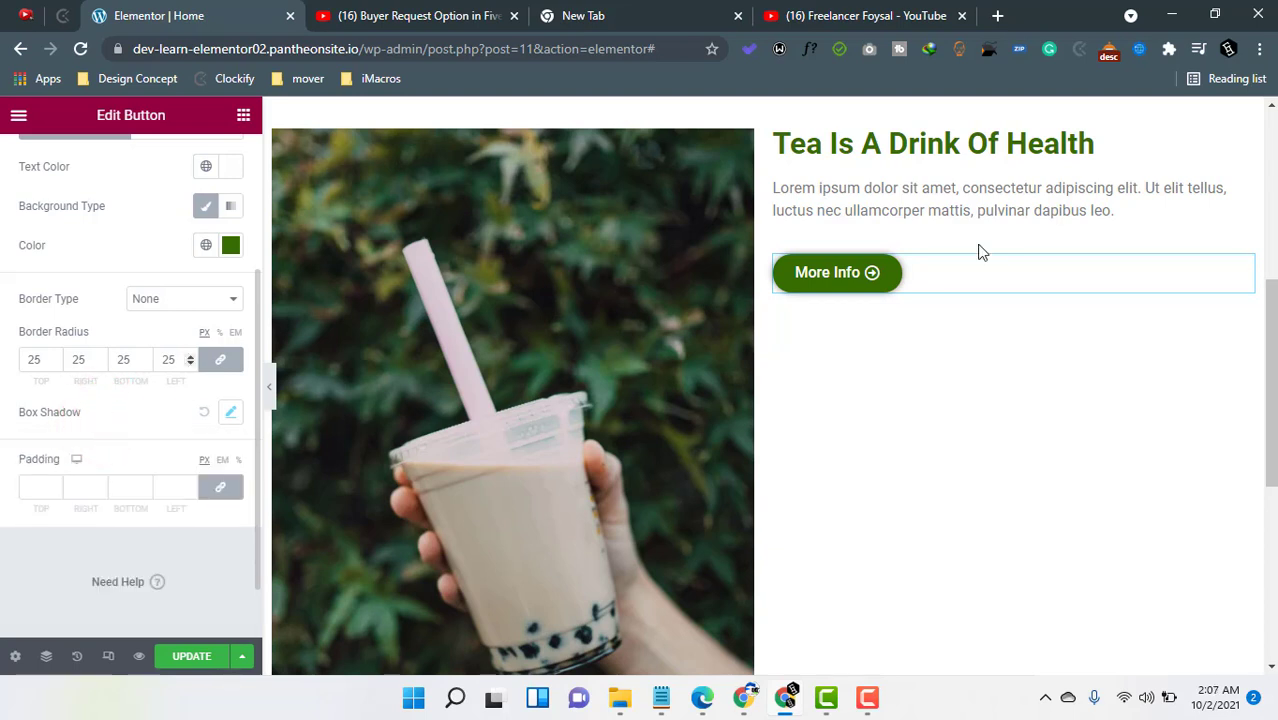
left_click(878, 358)
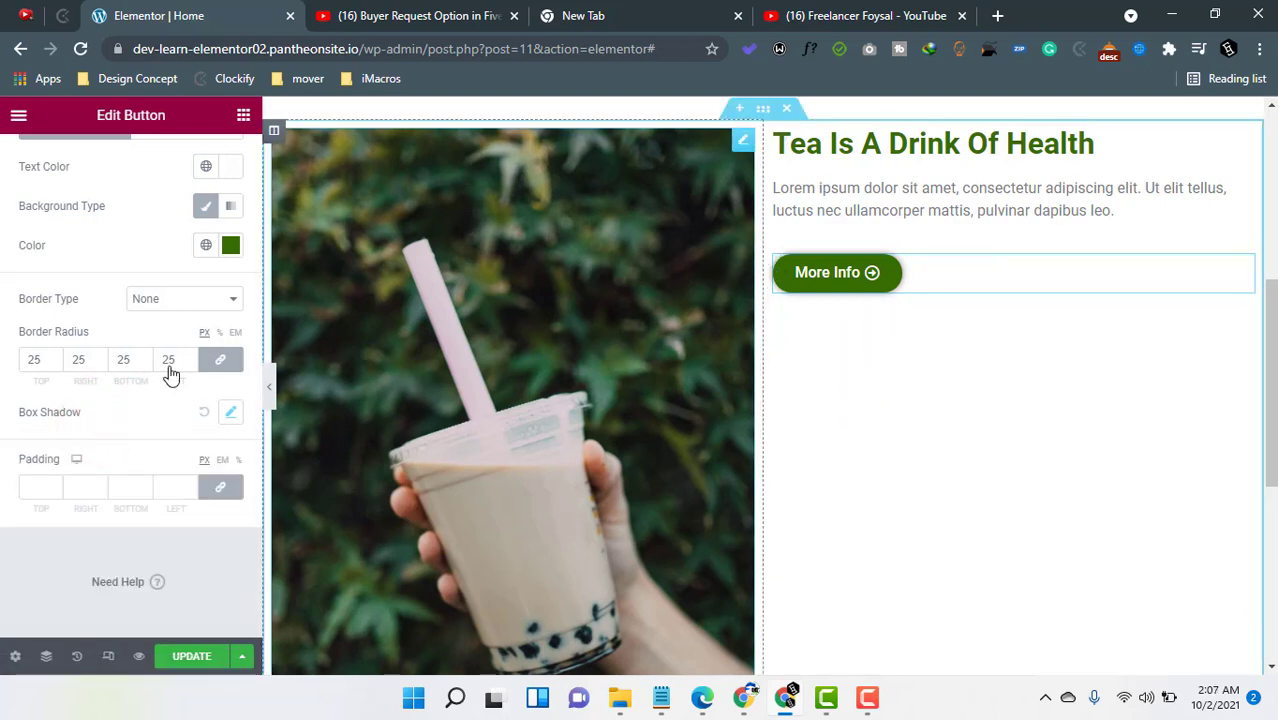
- Unlink the button padding and set it to 12 top and bottom, 20 left and right
left_click(37, 488)
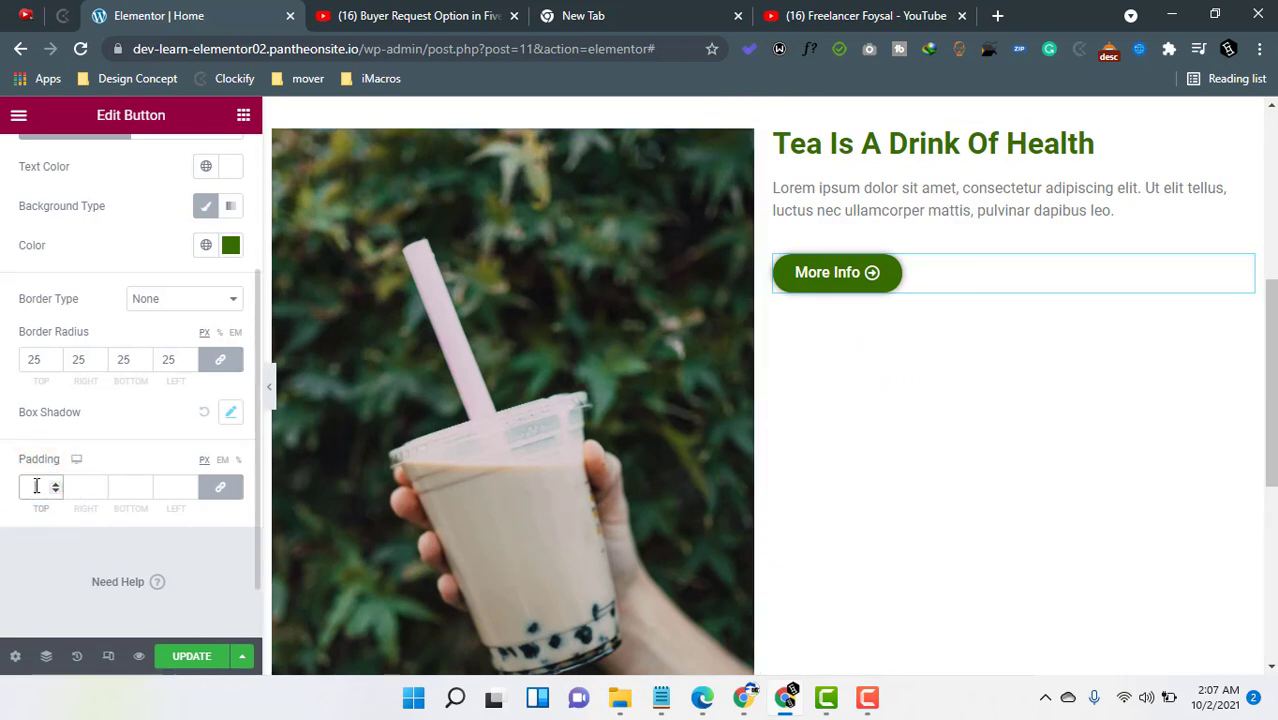
type("0")
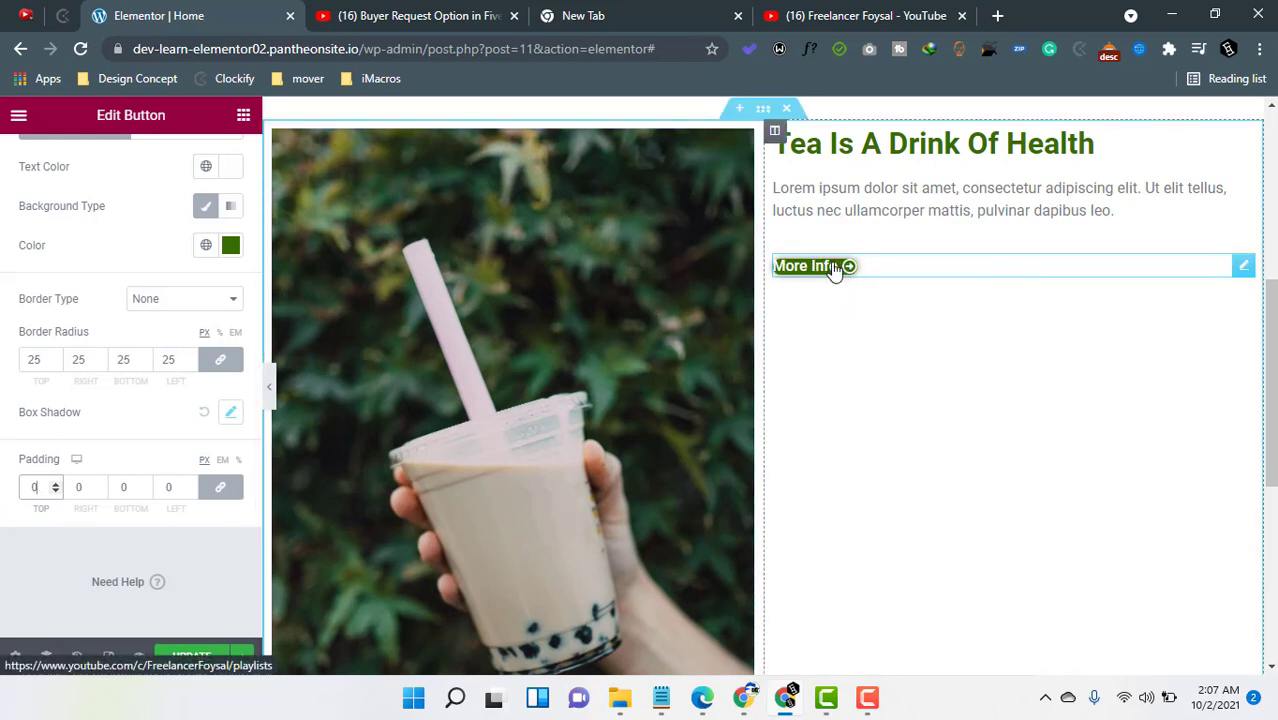
left_click(222, 487)
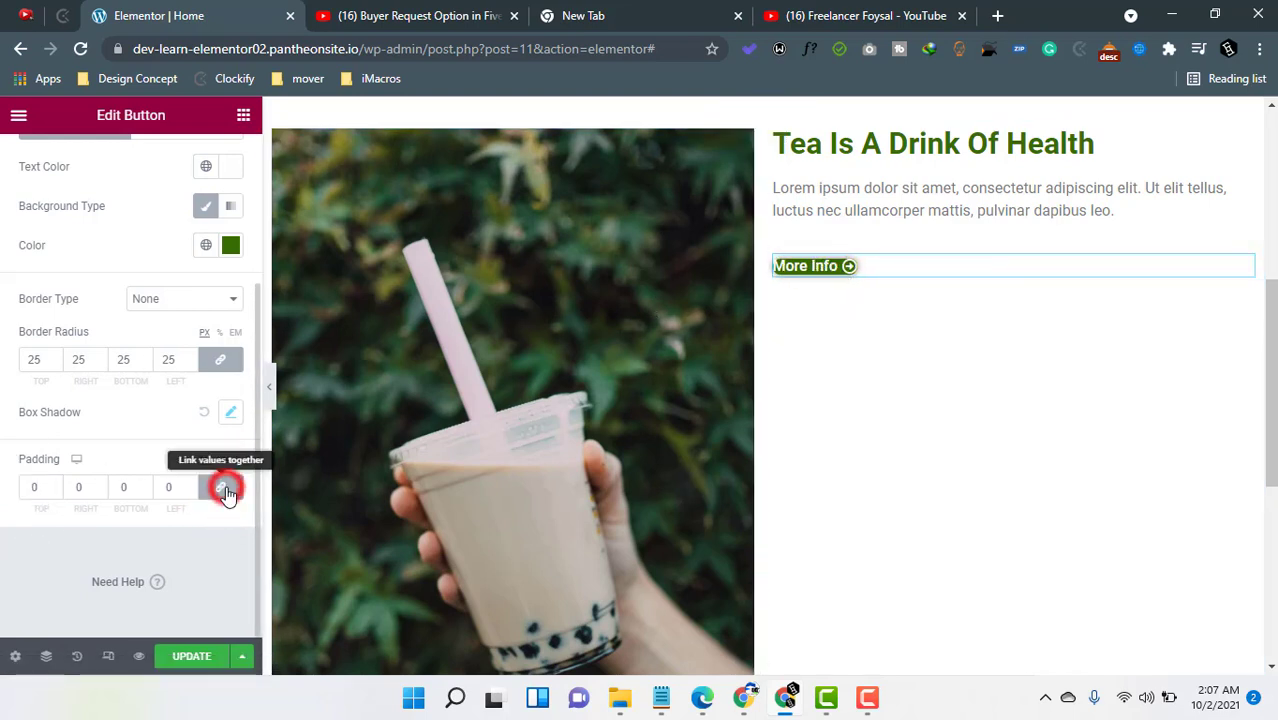
double_click(32, 487)
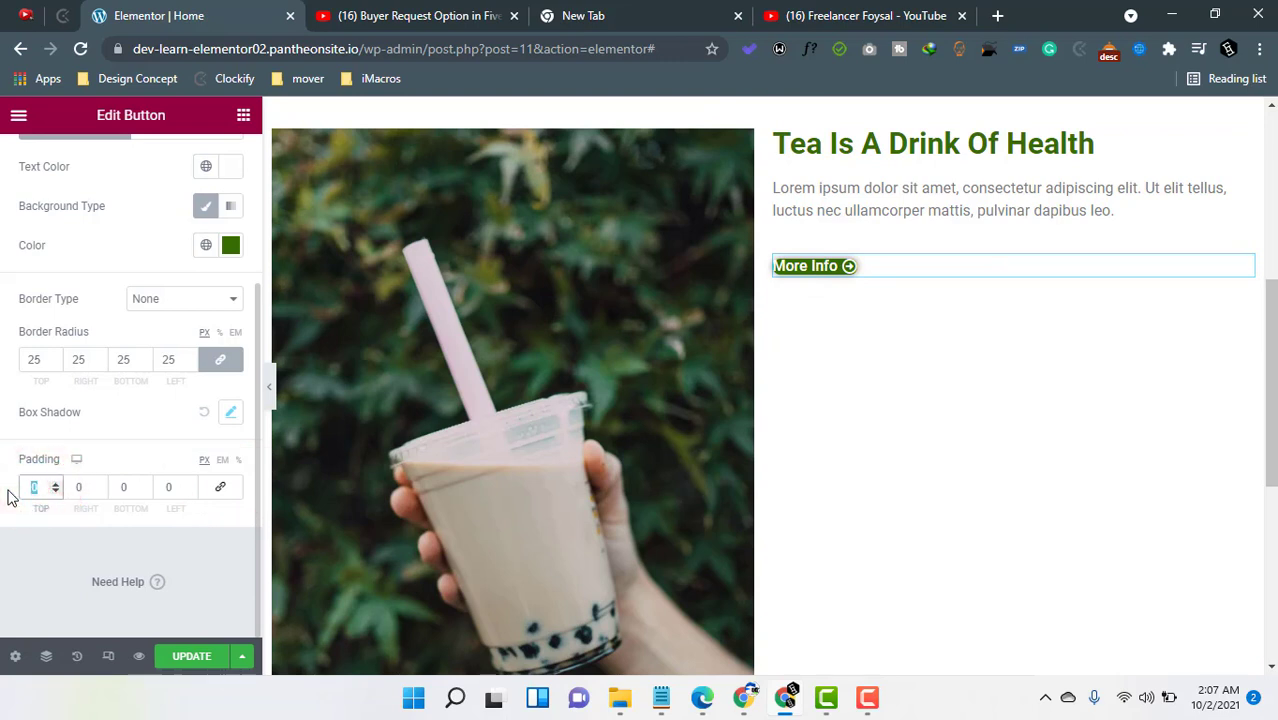
type("12")
double_click(170, 487)
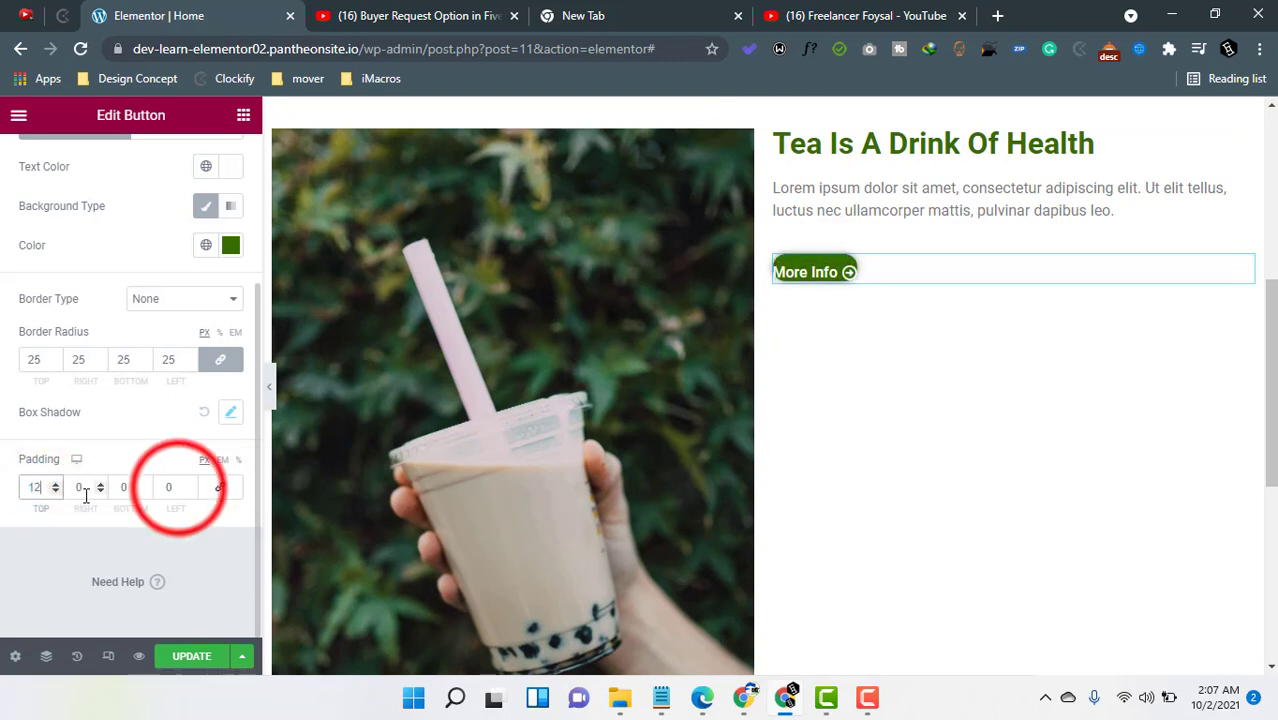
double_click(132, 487)
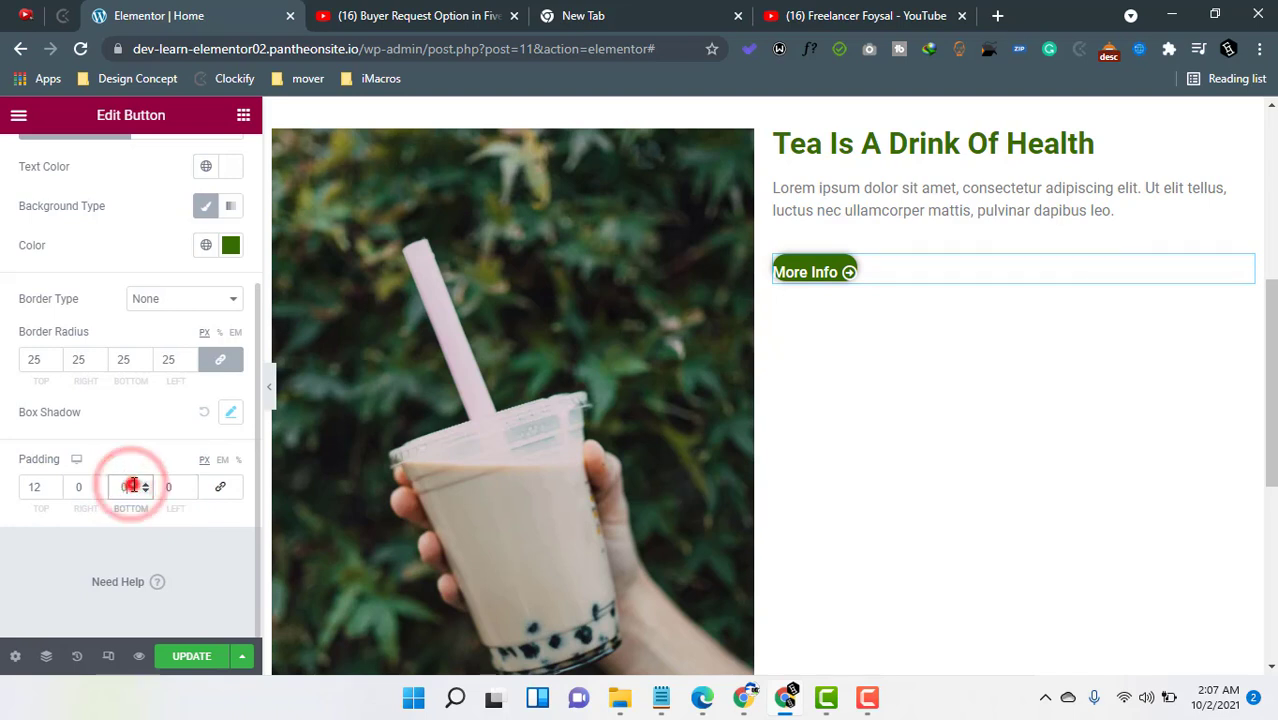
type("12")
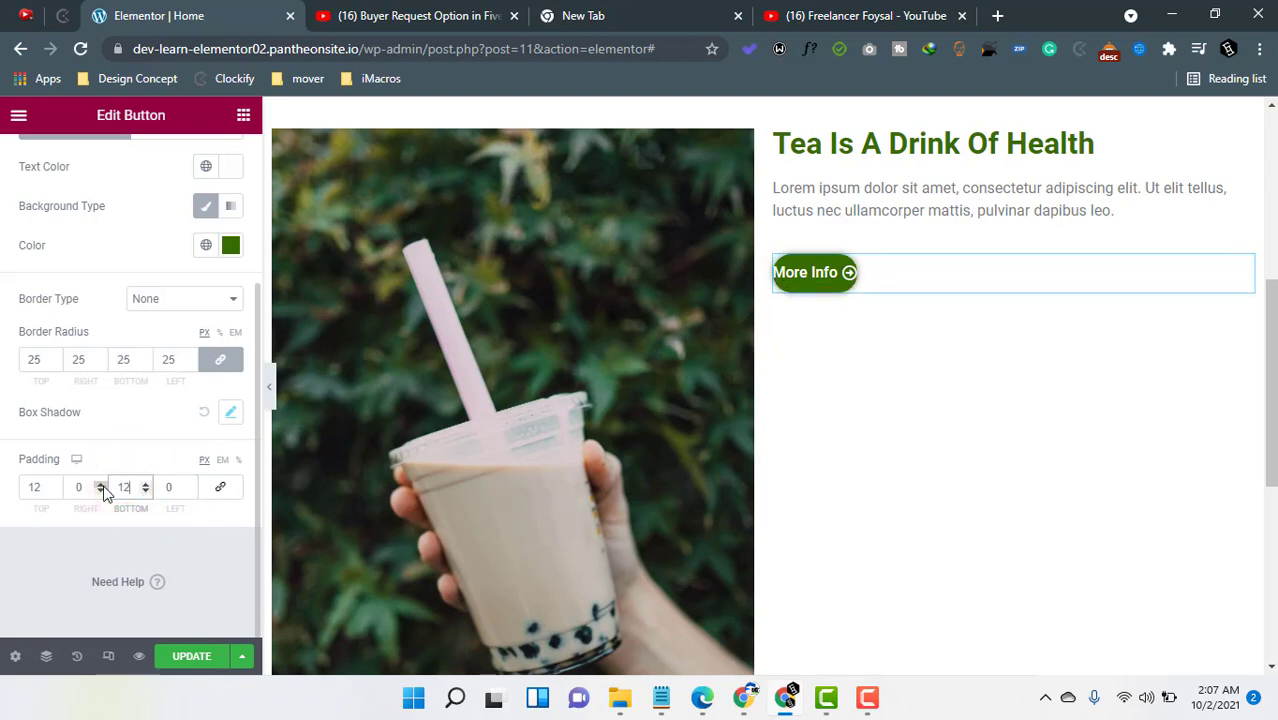
double_click(82, 487)
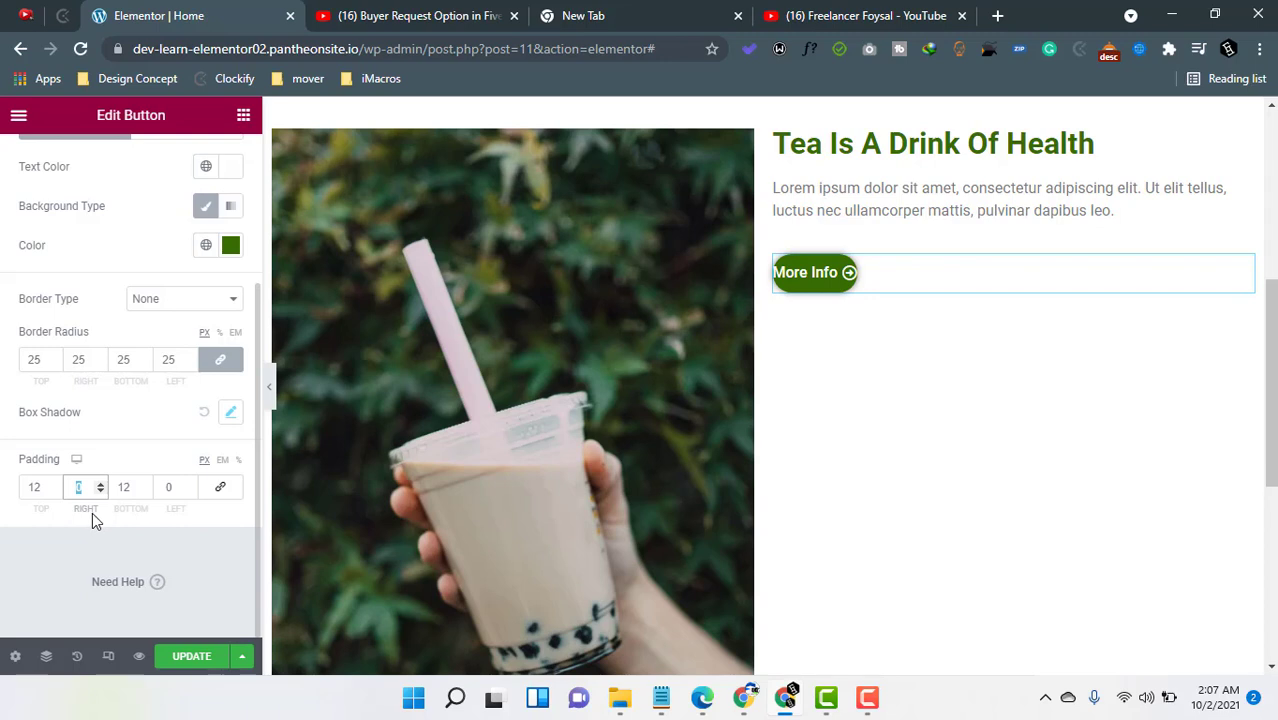
type("20")
double_click(168, 487)
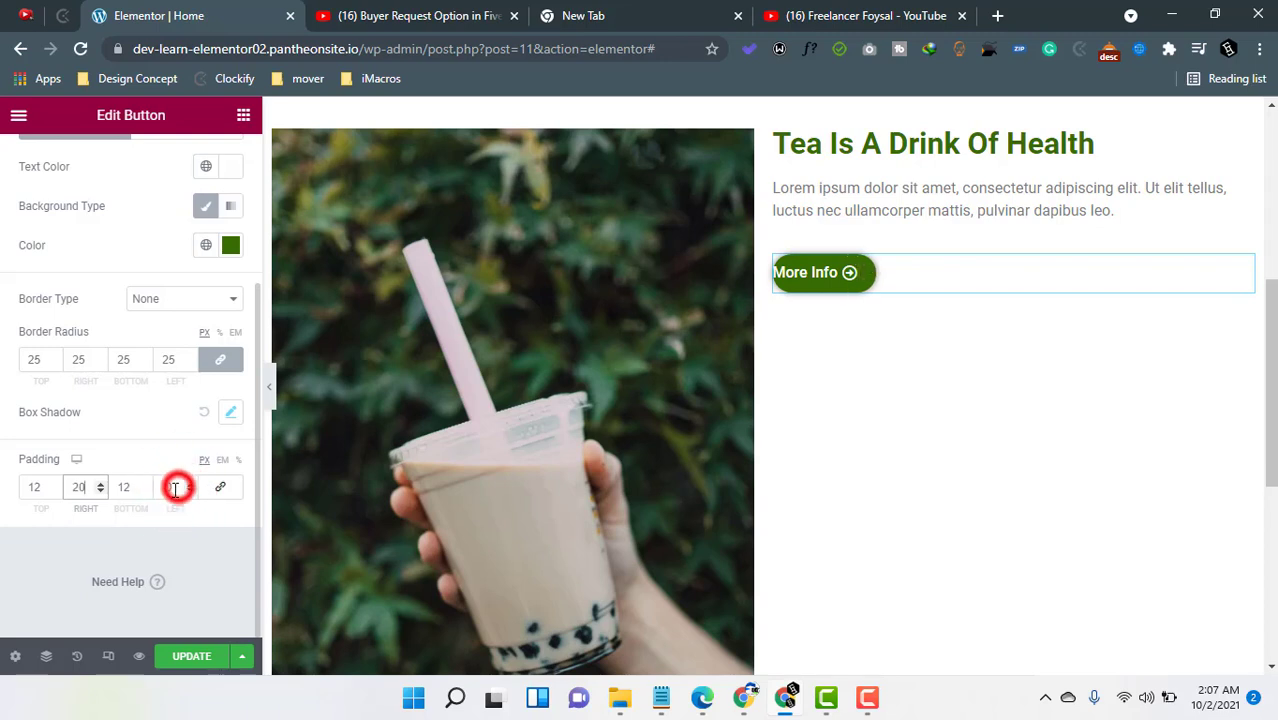
type("20")
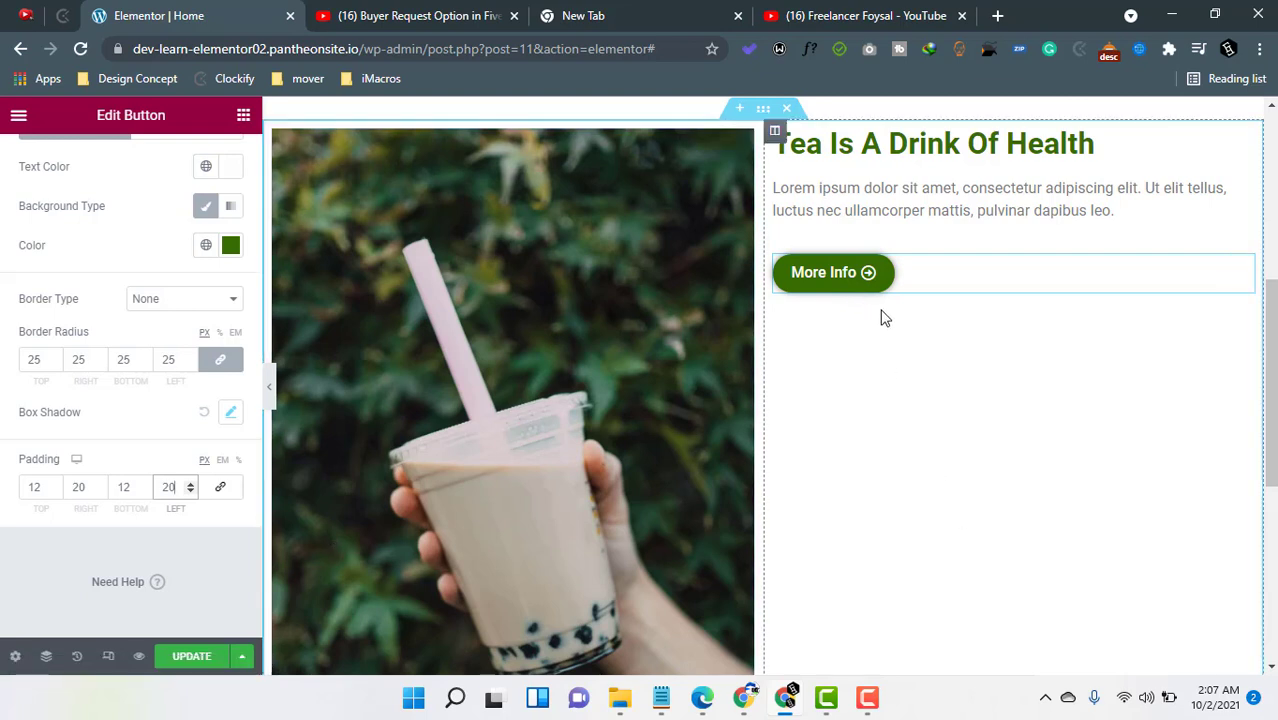
- Set the text column's vertical alignment to Middle and hide the editor panel to preview the section
left_click(68, 565)
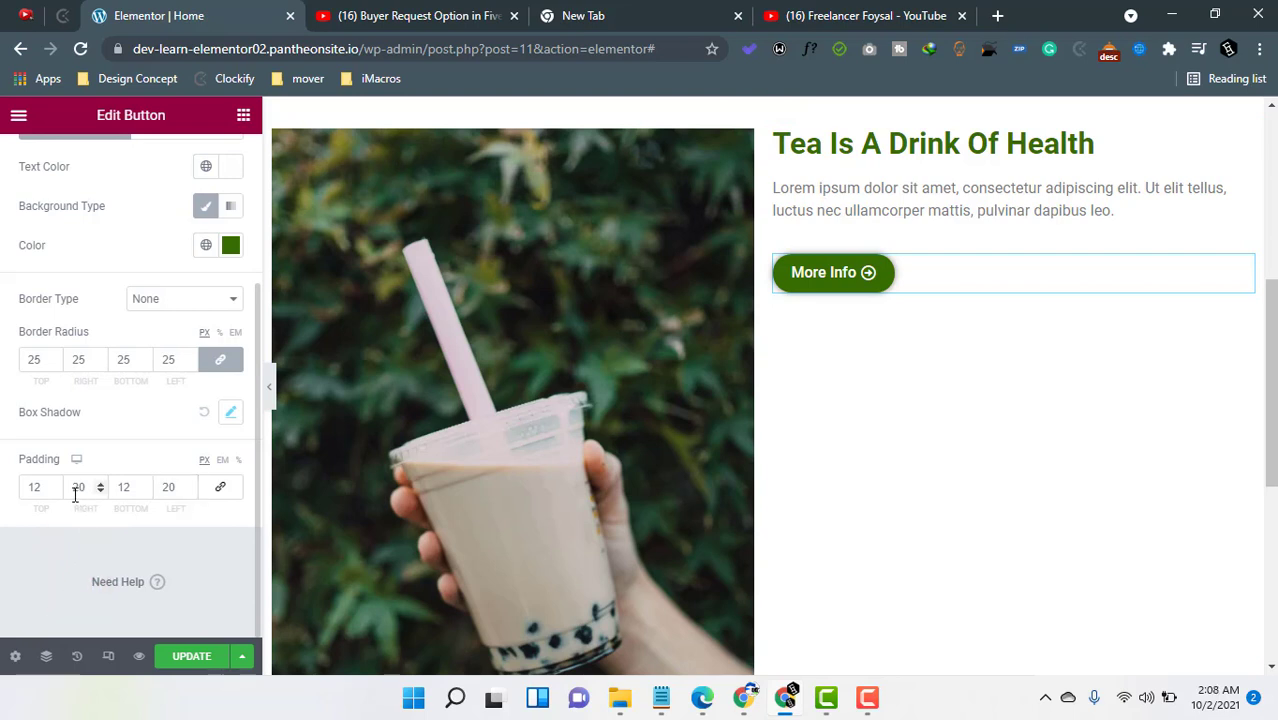
scroll(72, 500, "up", 2)
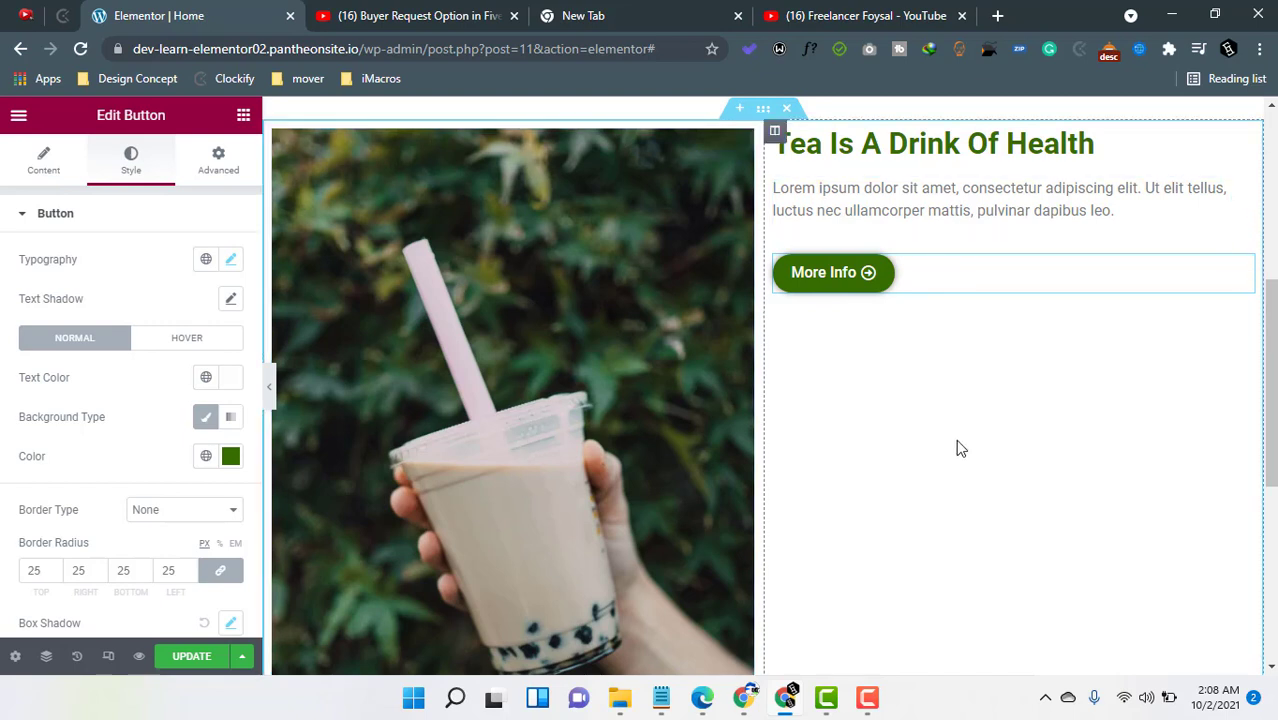
left_click(776, 137)
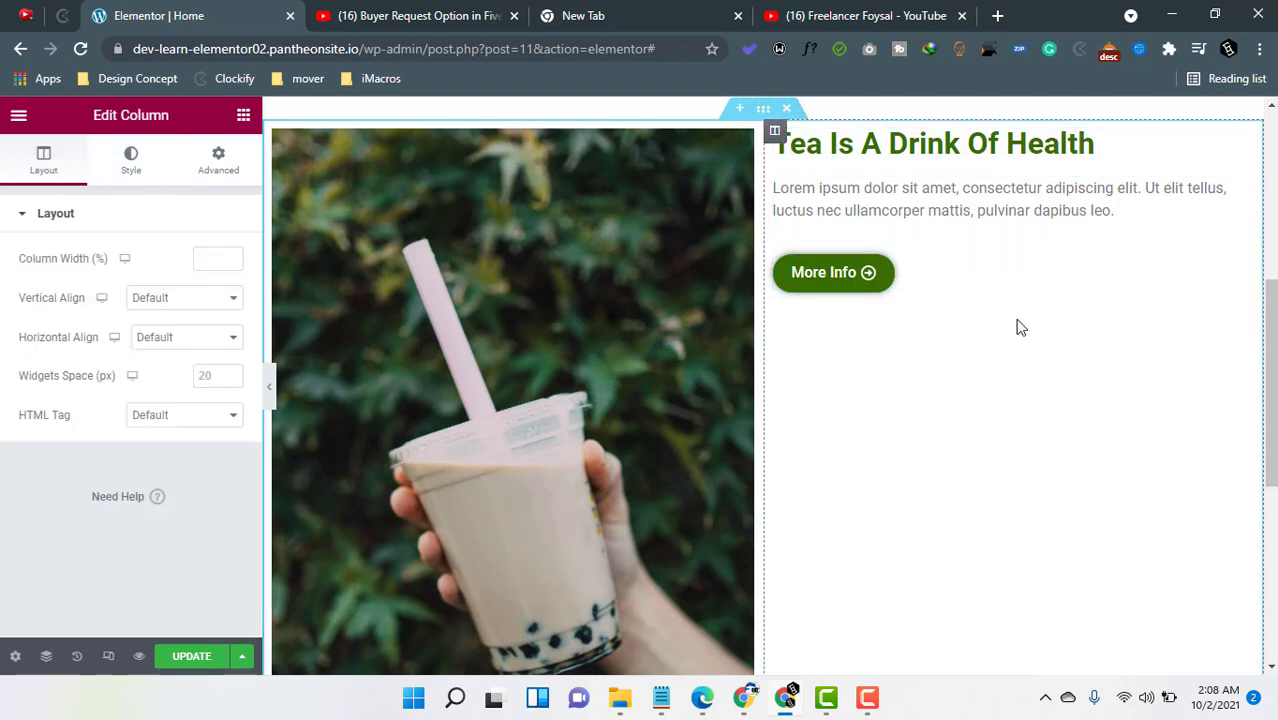
left_click(165, 298)
left_click(150, 346)
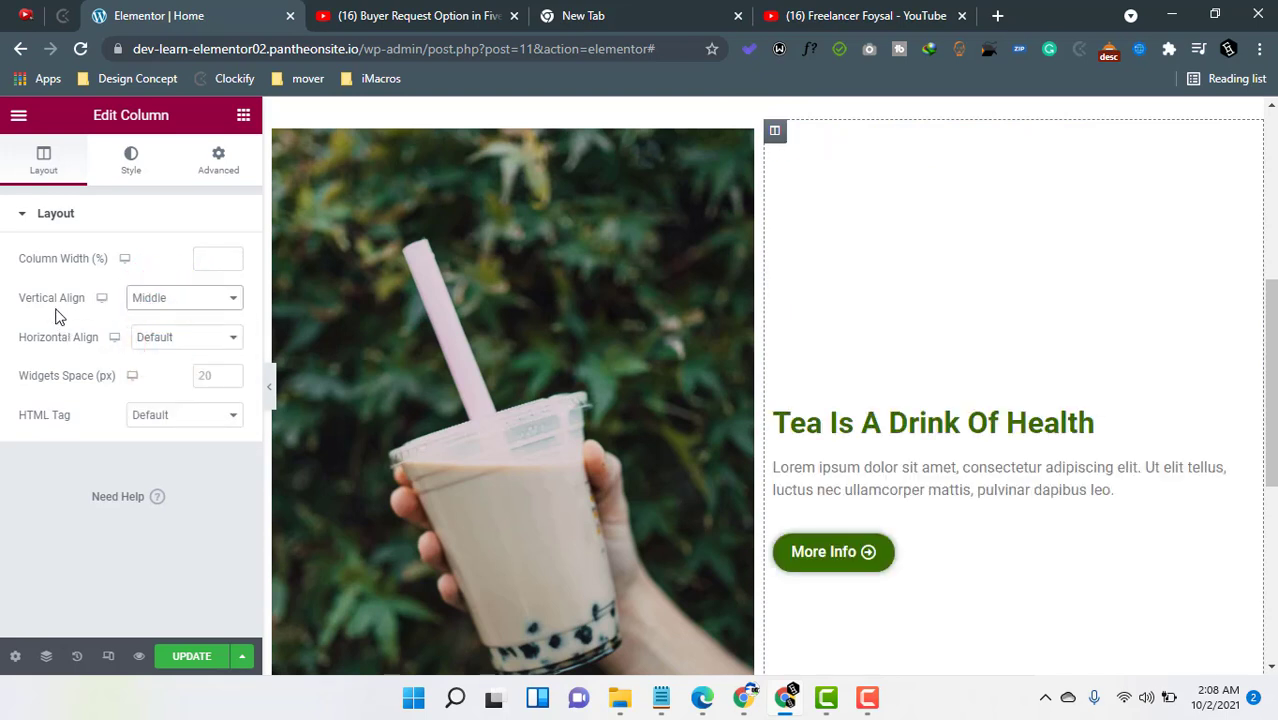
left_click(268, 387)
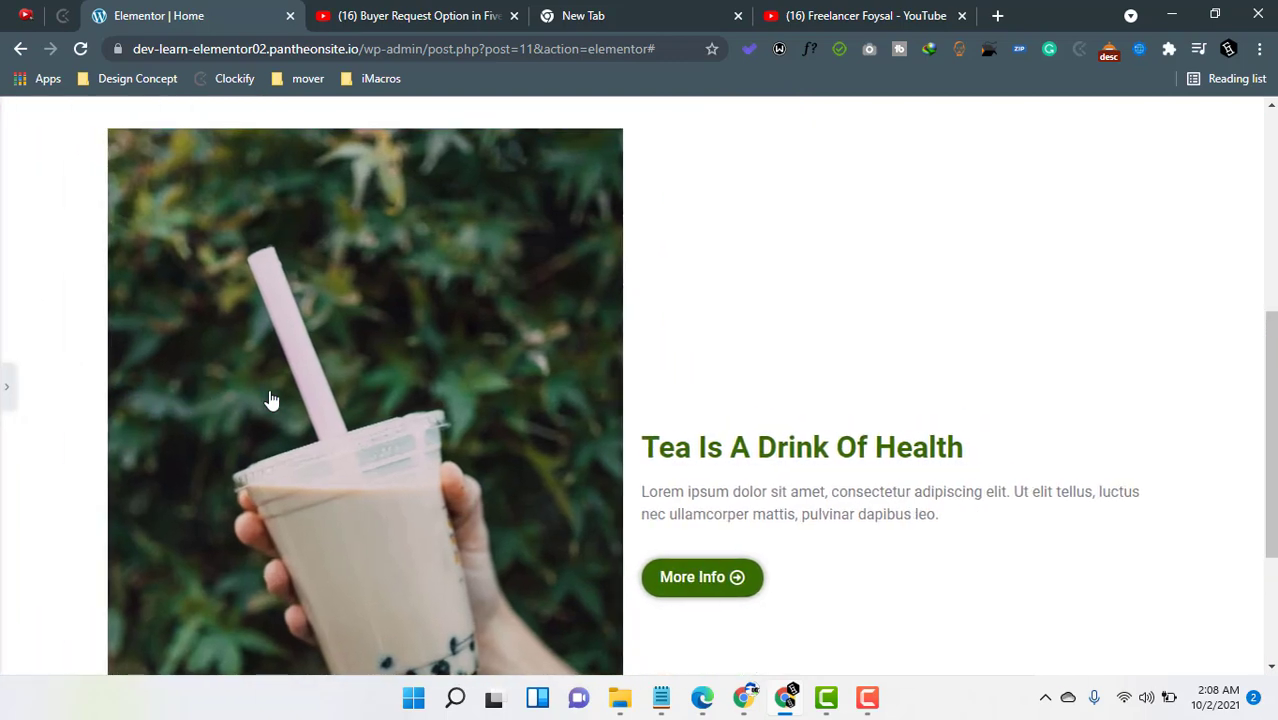
- Scroll through the previewed section to examine the image, heading, text and button layout
scroll(268, 390, "up", 2)
scroll(290, 382, "down", 4)
scroll(429, 394, "up", 1)
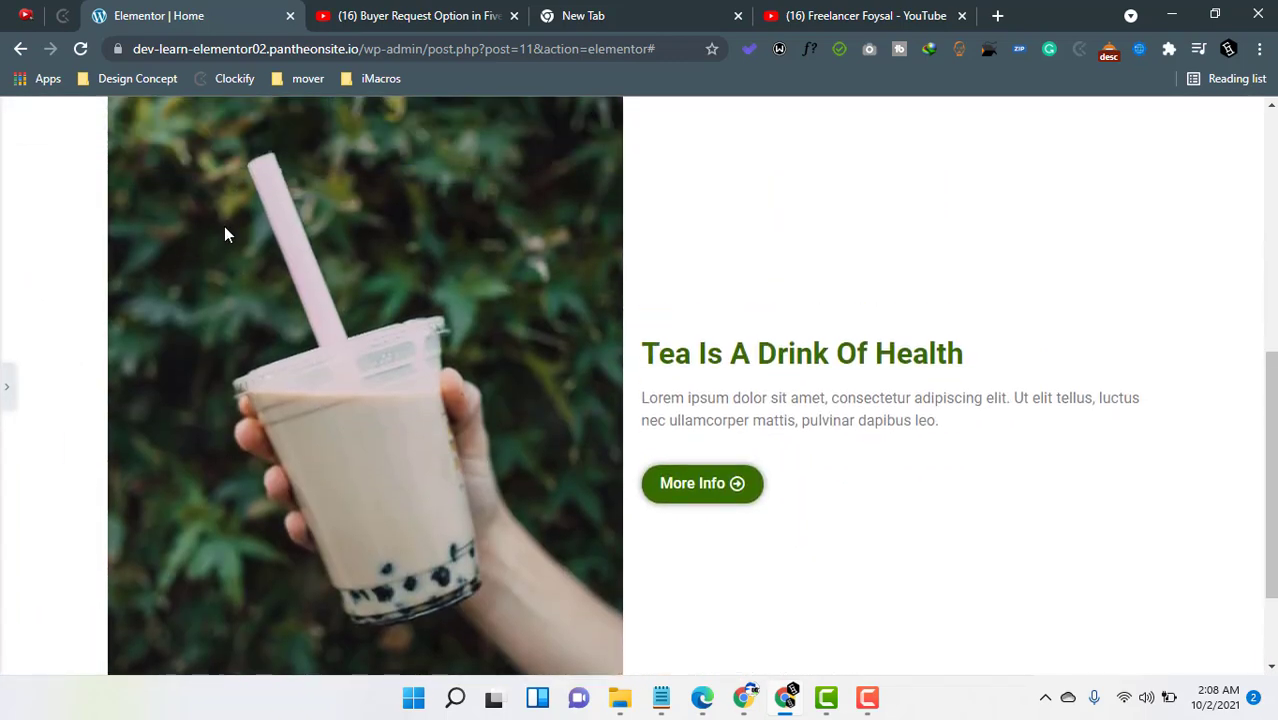
scroll(229, 232, "up", 2)
scroll(451, 314, "down", 3)
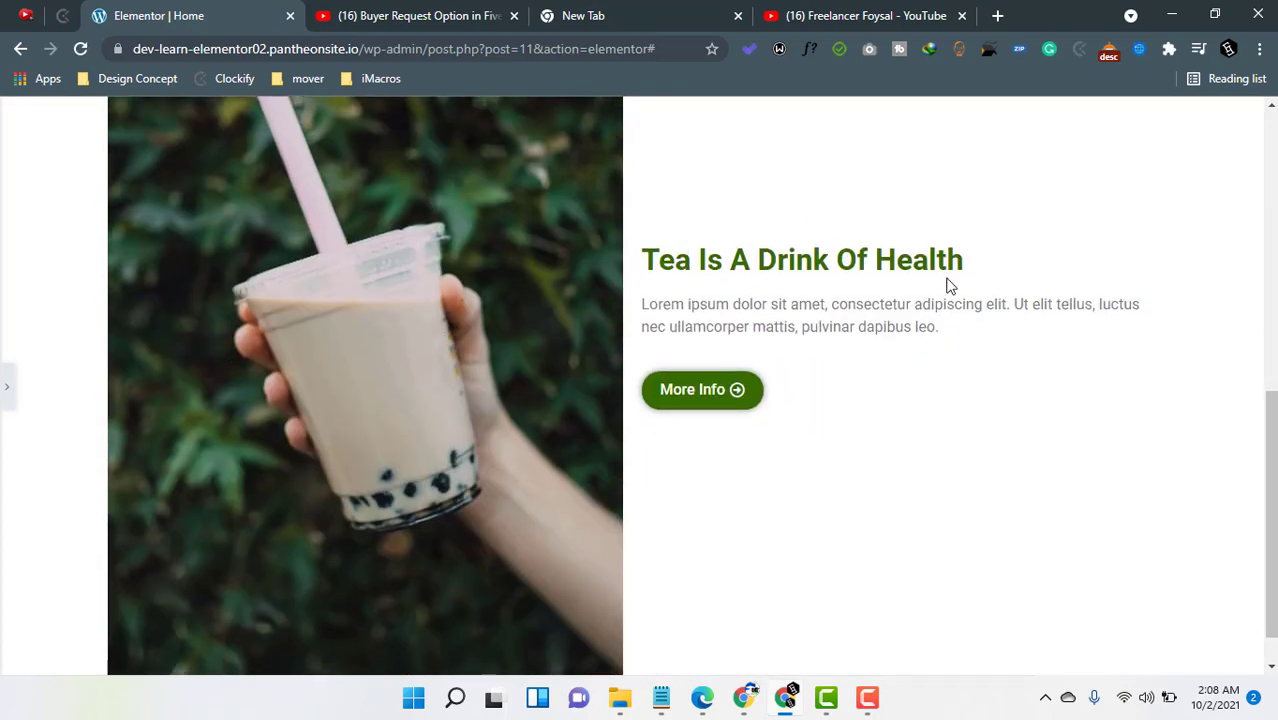
scroll(496, 237, "down", 1)
scroll(502, 151, "up", 2)
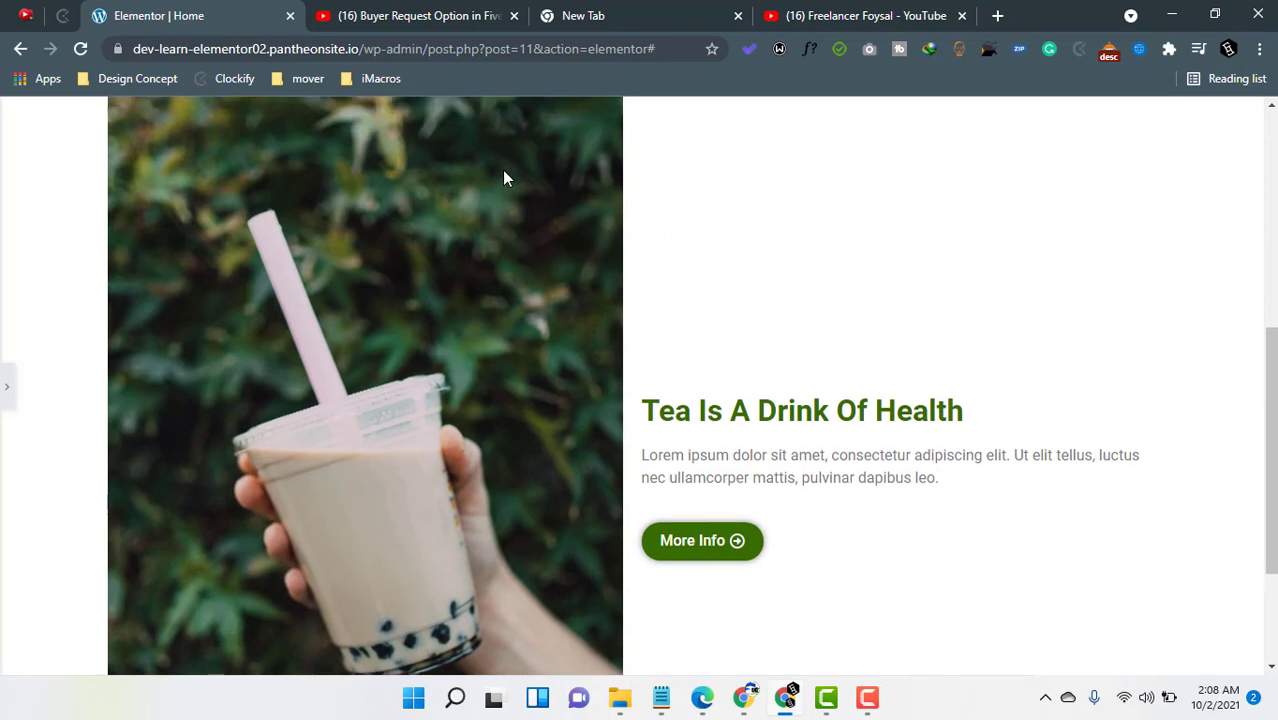
scroll(549, 320, "up", 2)
scroll(553, 285, "down", 4)
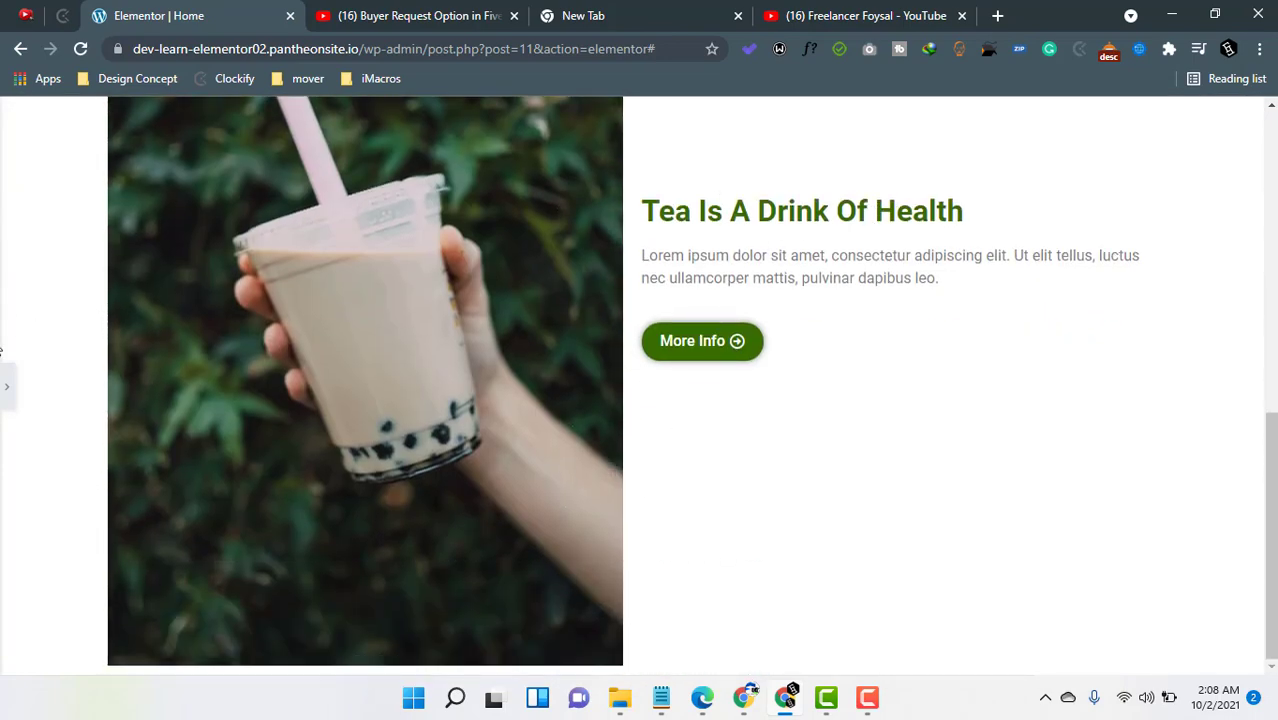
- Try the text column's vertical alignment as Top, then Bottom, then Top again
left_click(7, 390)
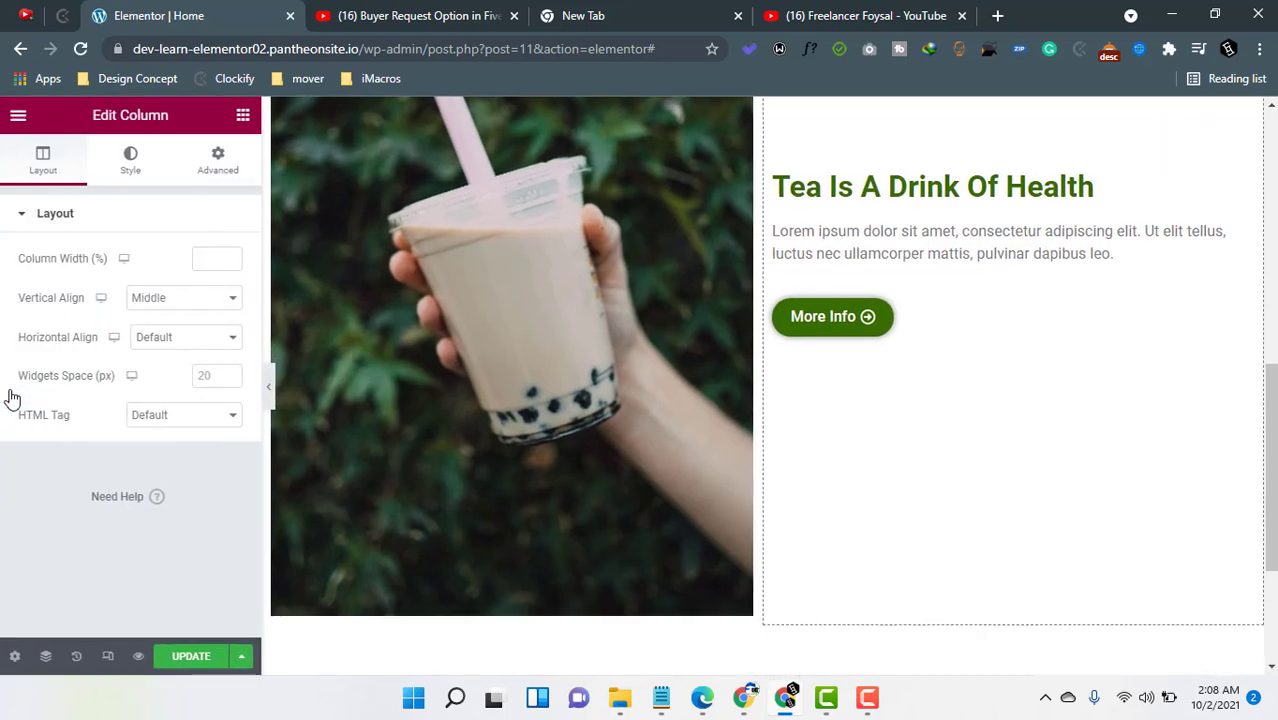
left_click(165, 299)
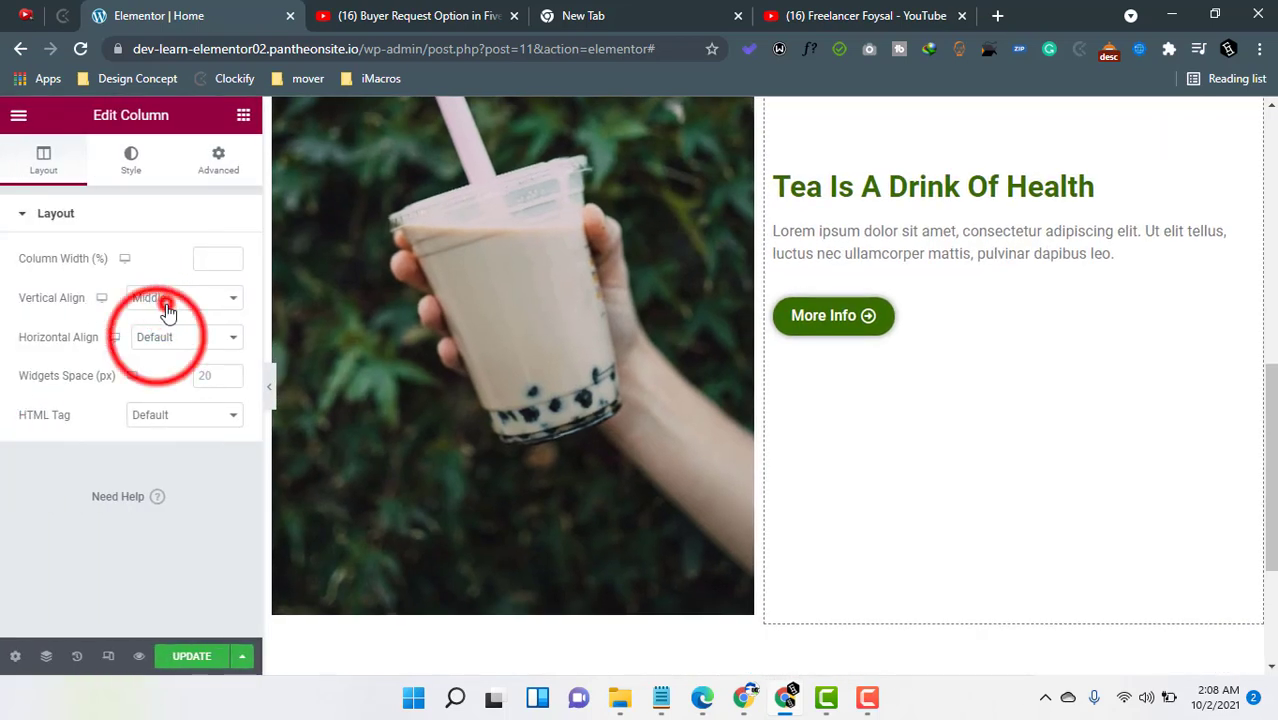
left_click(150, 332)
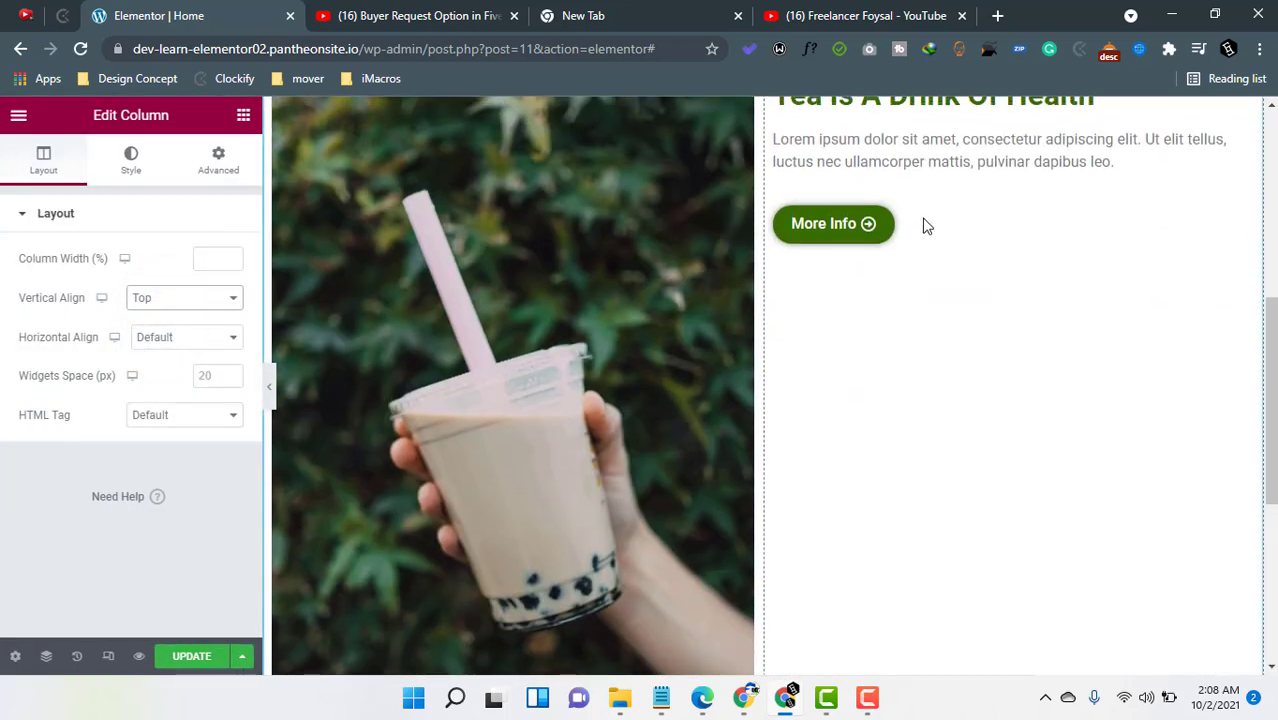
scroll(921, 223, "up", 2)
left_click(177, 296)
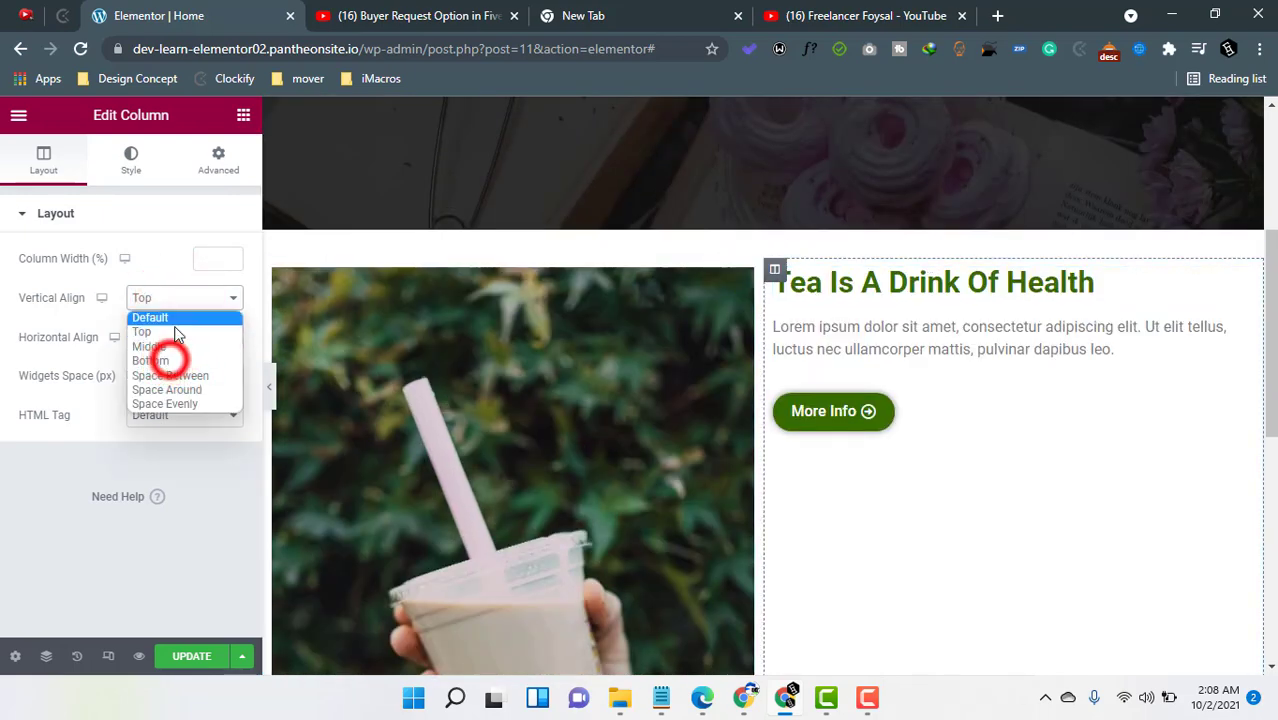
left_click(171, 359)
scroll(797, 459, "down", 5)
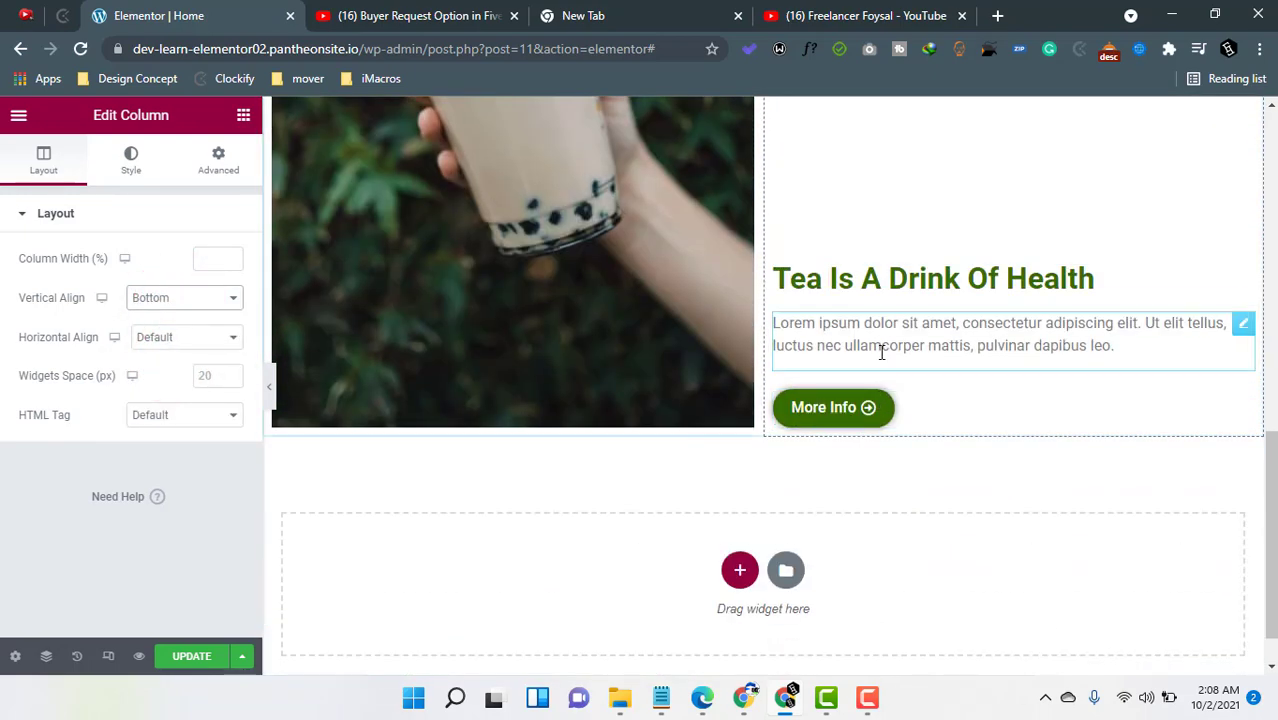
scroll(923, 266, "up", 3)
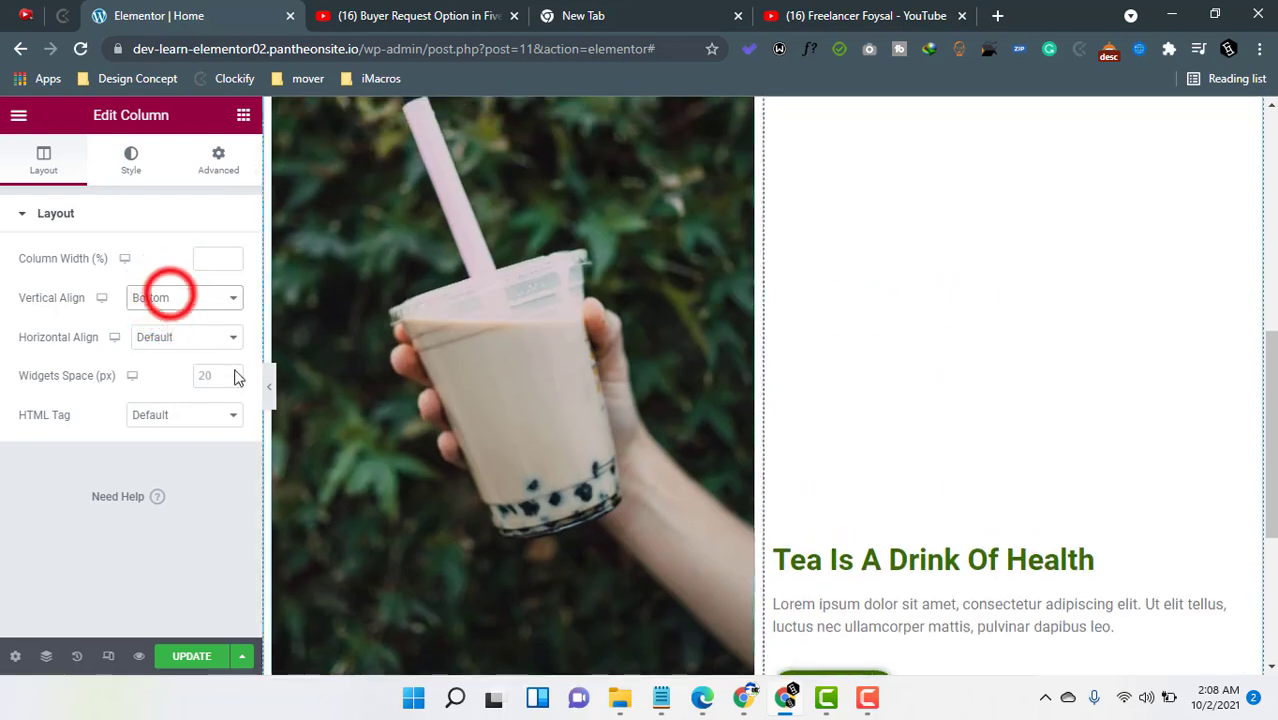
left_click(168, 297)
left_click(163, 331)
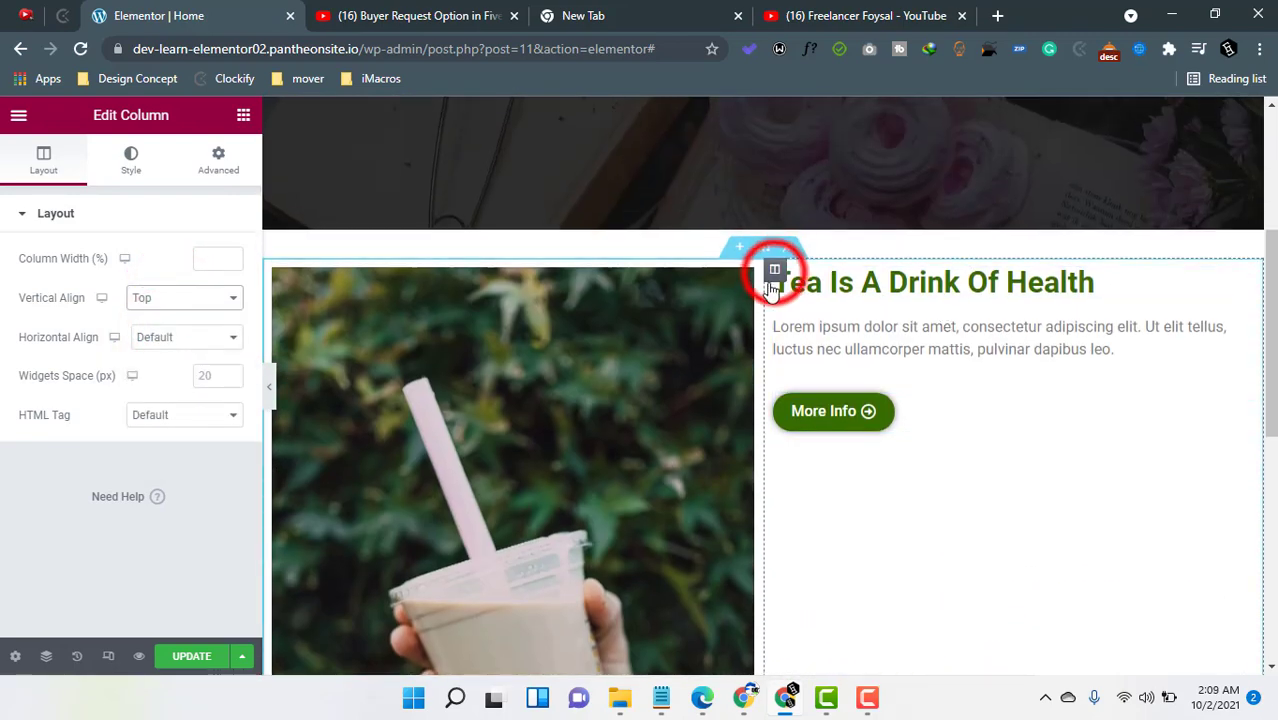
- Try a 400 top margin on the text column and nudge it down, then reset the top margin to 0
left_click(215, 172)
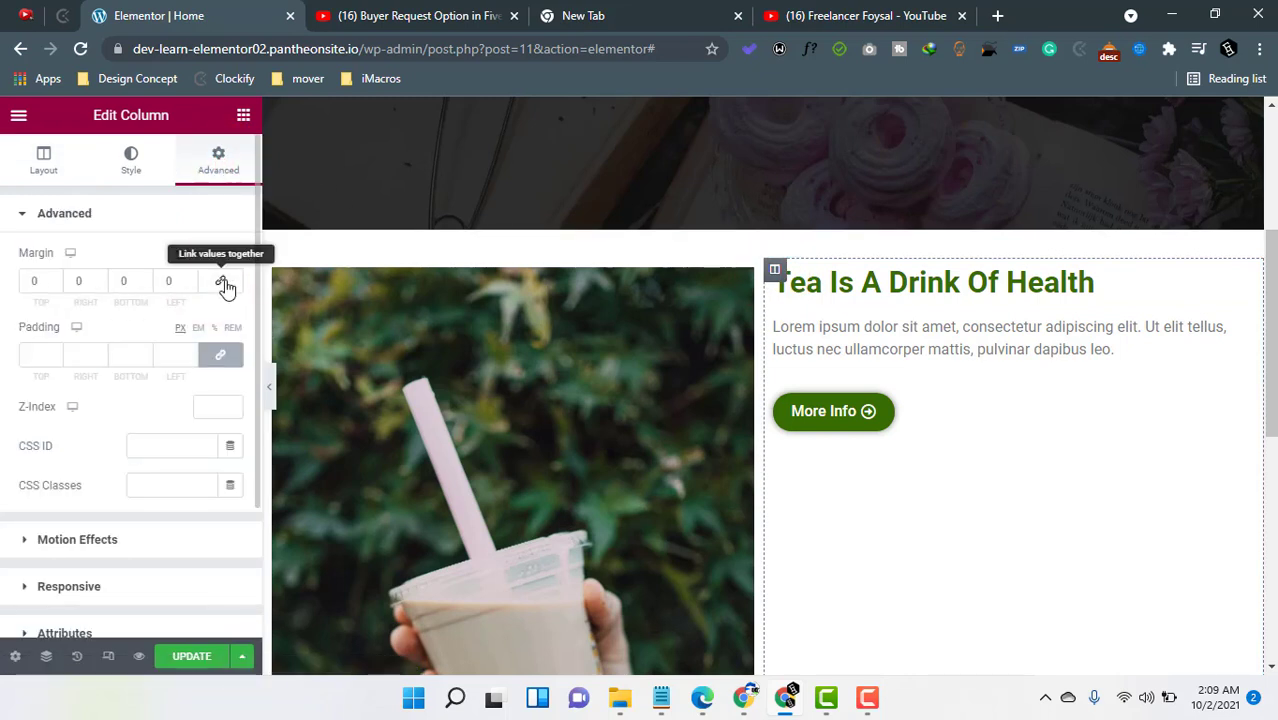
left_click(44, 282)
left_click_drag(44, 281, 30, 281)
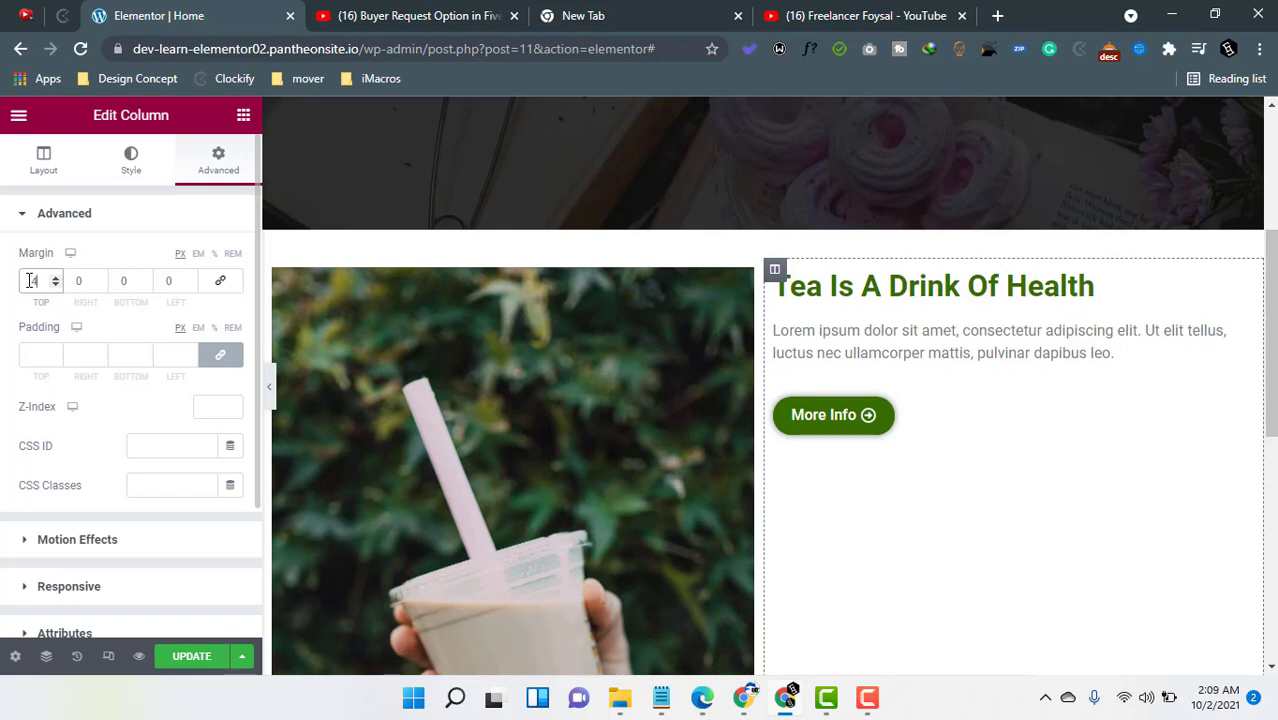
type("400")
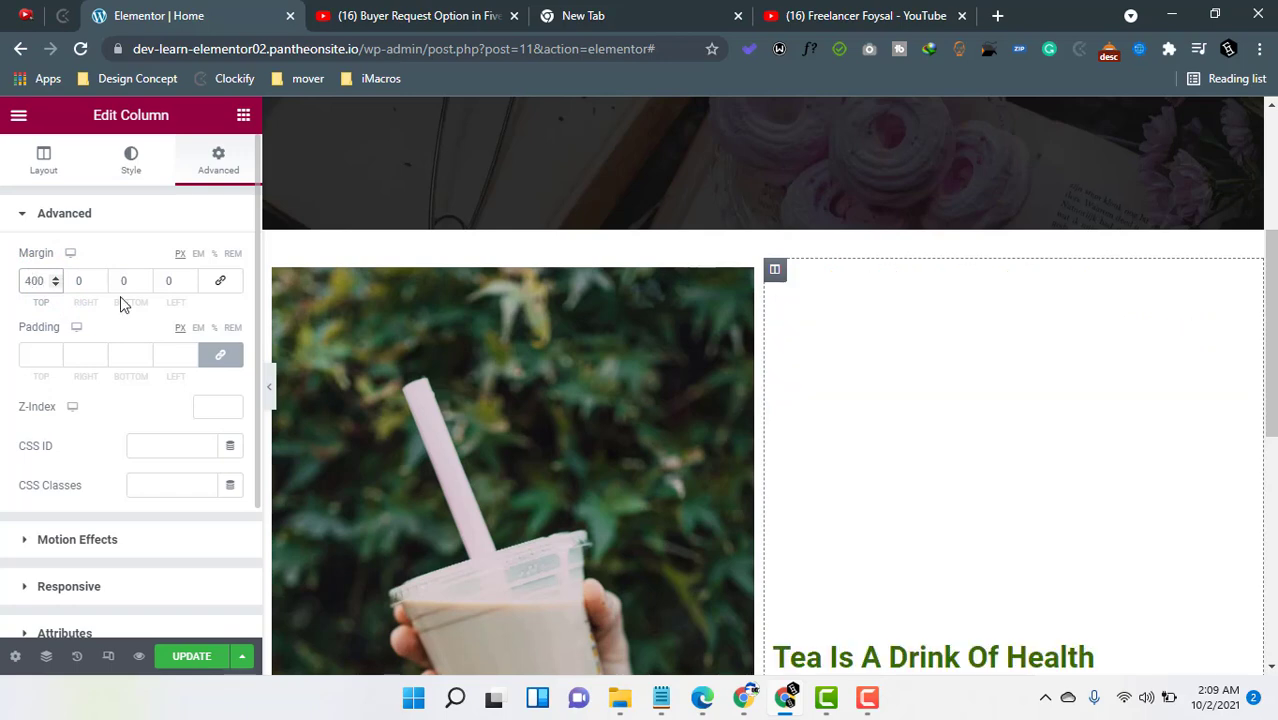
scroll(716, 458, "down", 3)
scroll(898, 345, "up", 1)
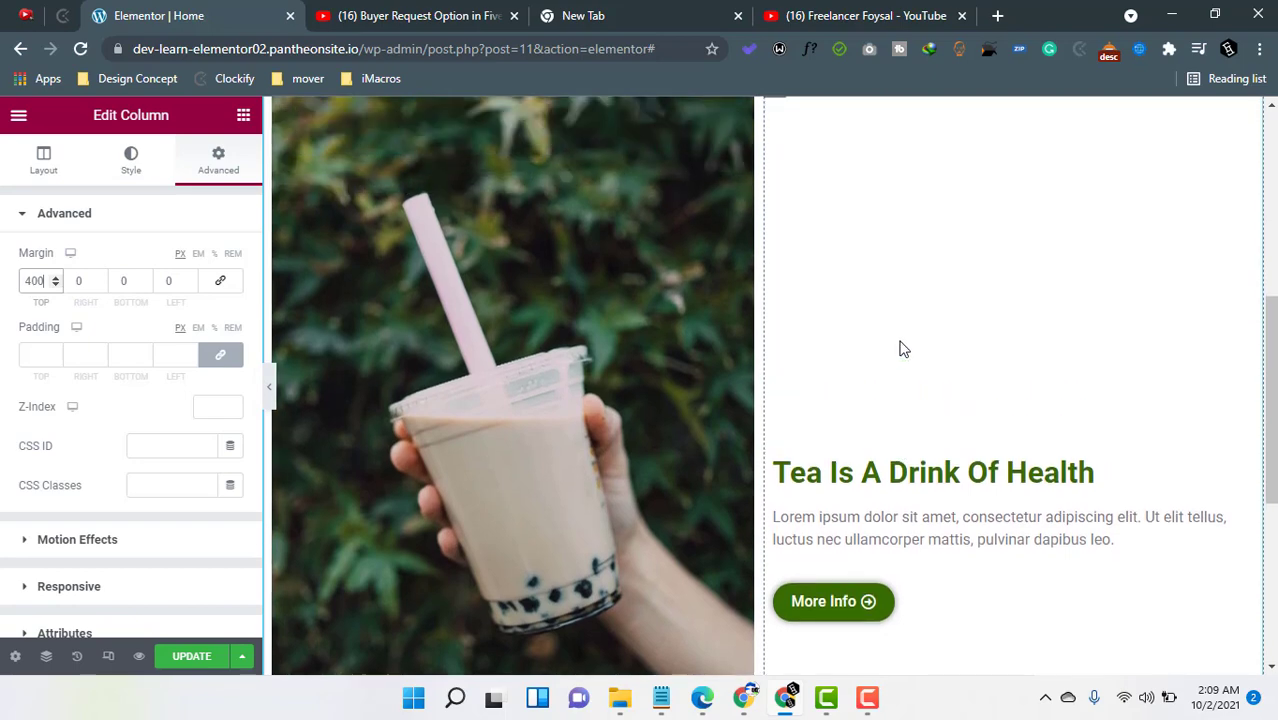
scroll(900, 348, "up", 1)
scroll(932, 540, "down", 3)
scroll(931, 543, "up", 2)
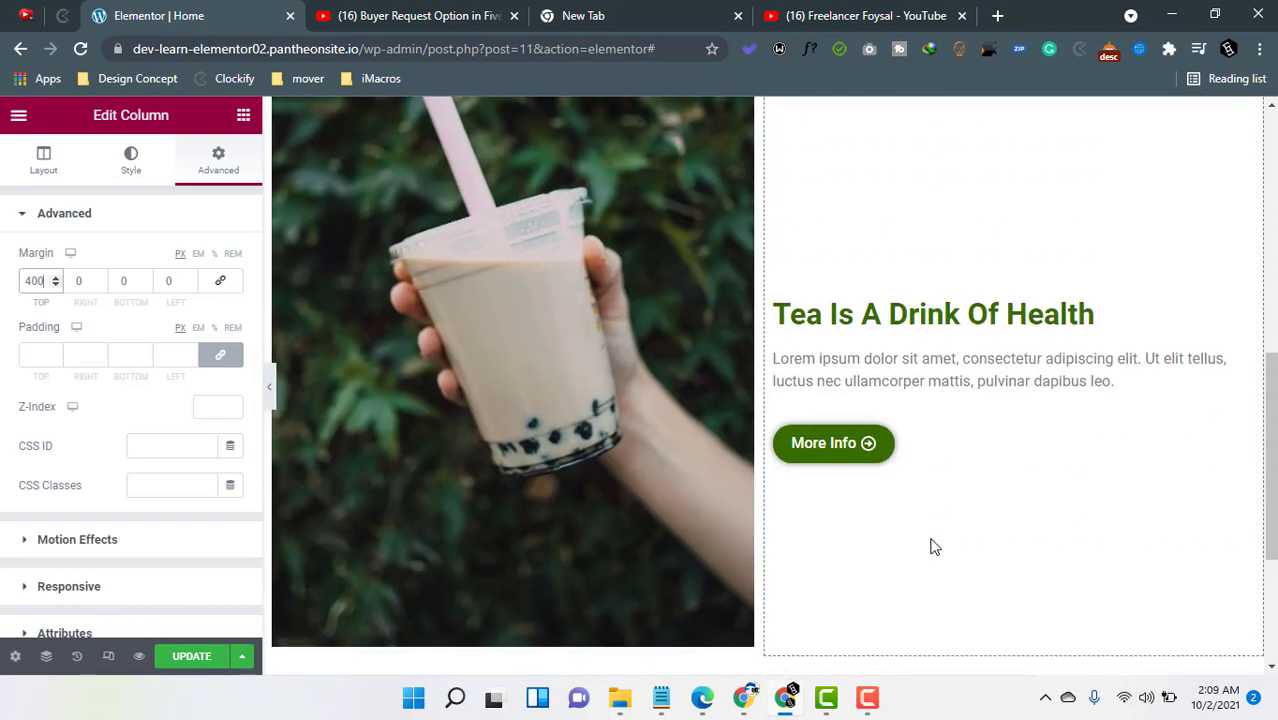
scroll(907, 487, "down", 1)
scroll(904, 484, "down", 3)
scroll(859, 414, "up", 2)
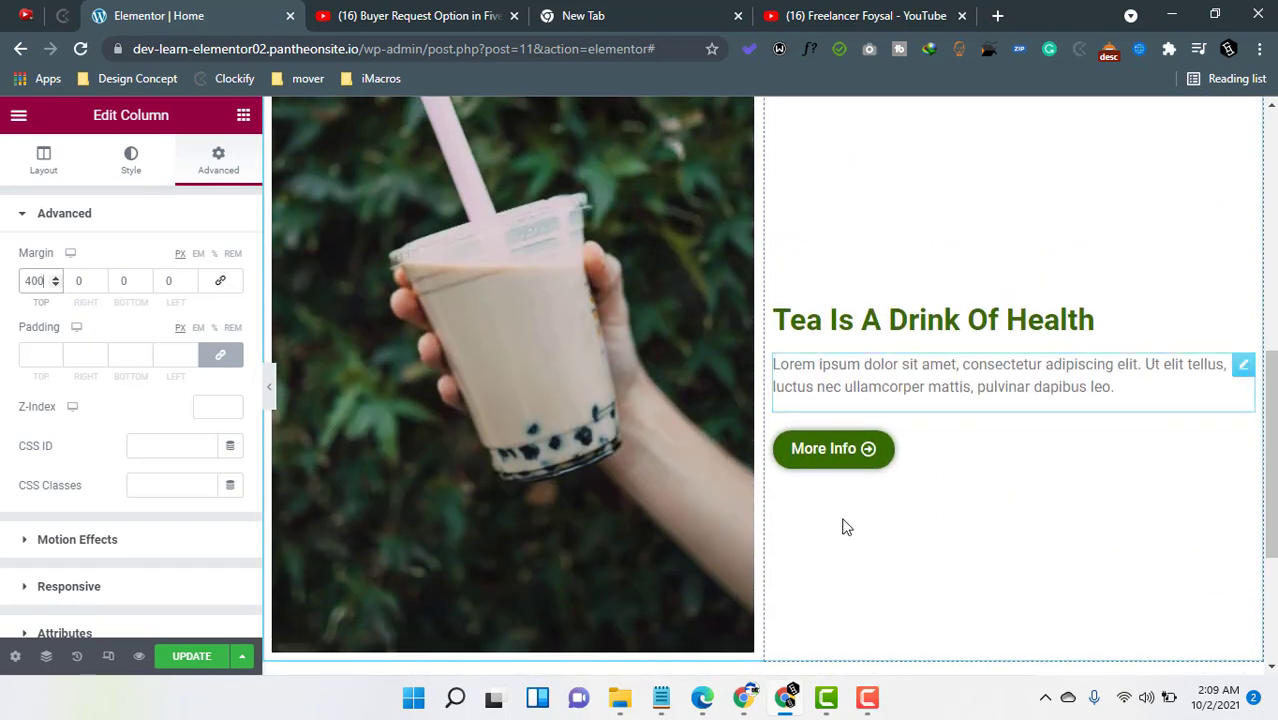
left_click(56, 285)
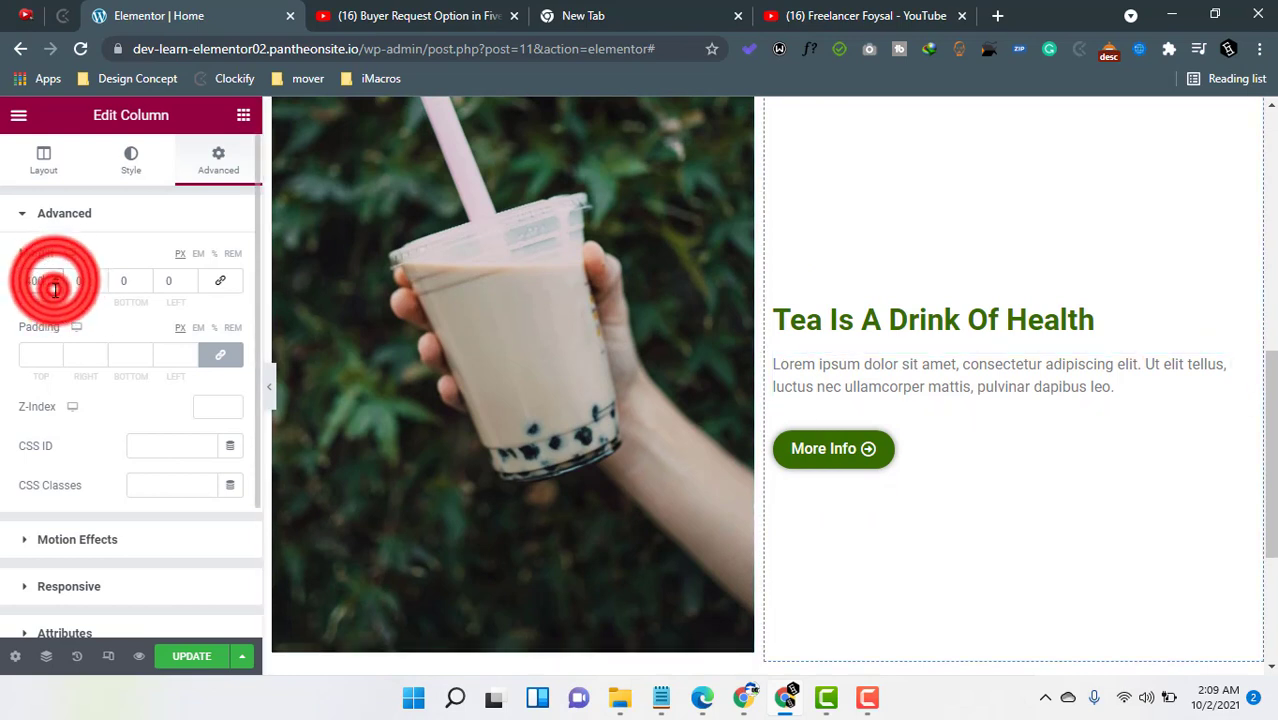
left_click(56, 285)
left_click(56, 285)
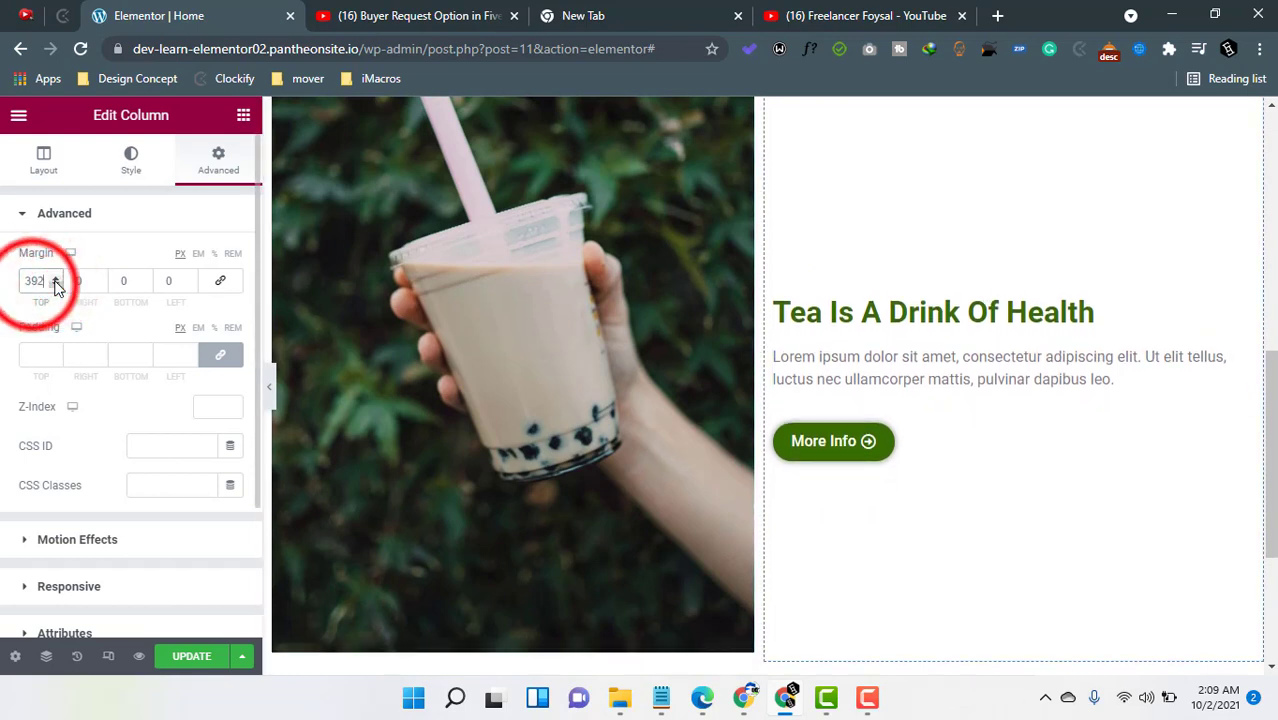
left_click(34, 283)
left_click(33, 284)
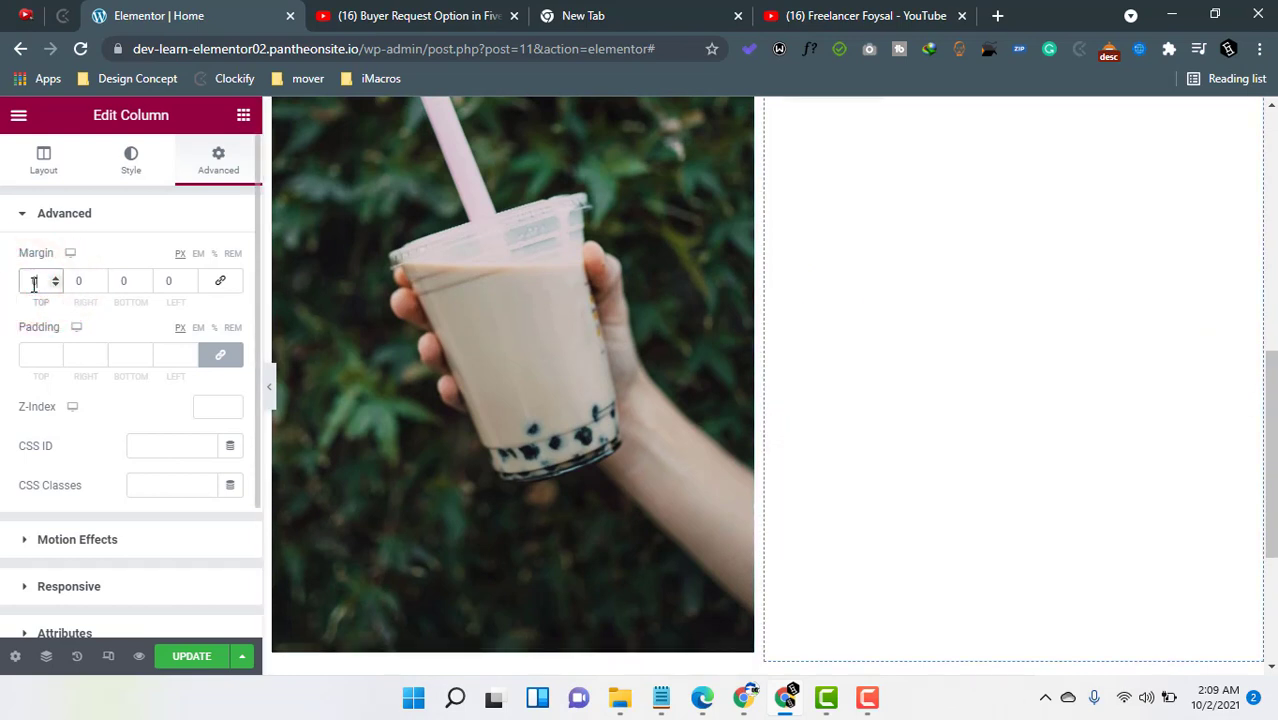
- Set the text column's vertical alignment back to Middle
left_click(44, 162)
left_click(160, 297)
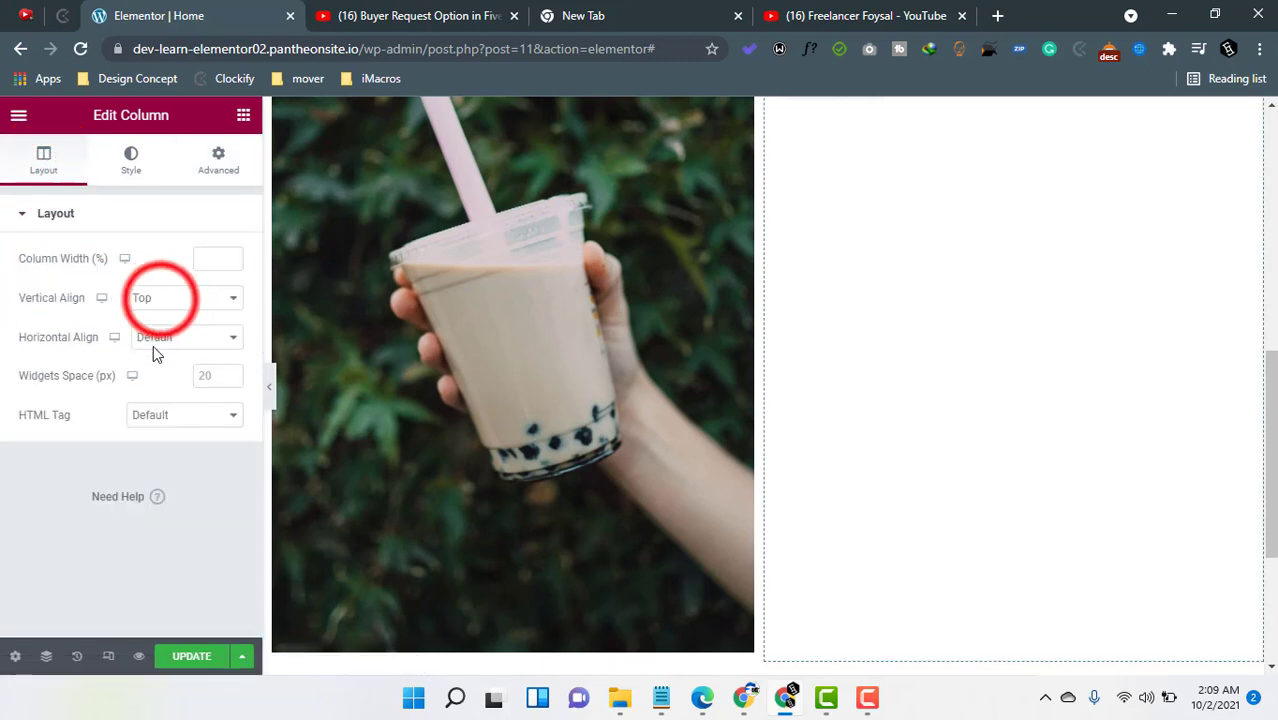
left_click(155, 346)
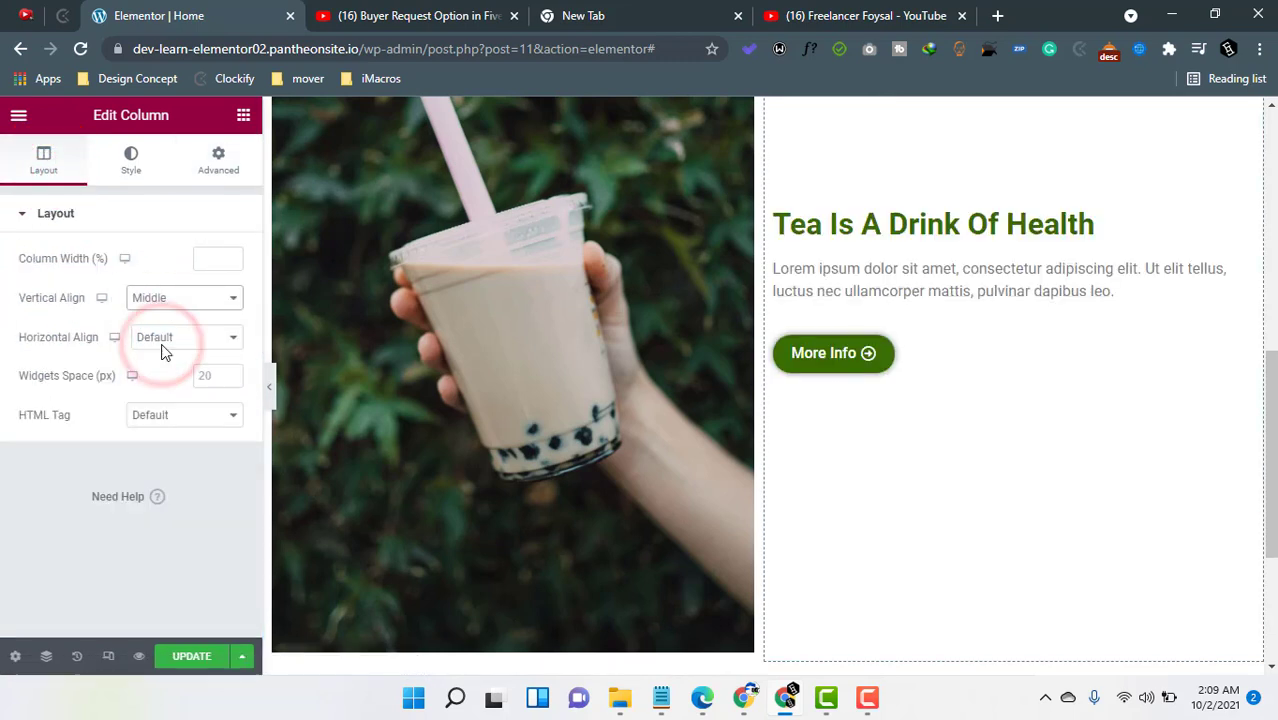
- Set the text column's left margin to 50
scroll(924, 336, "up", 2)
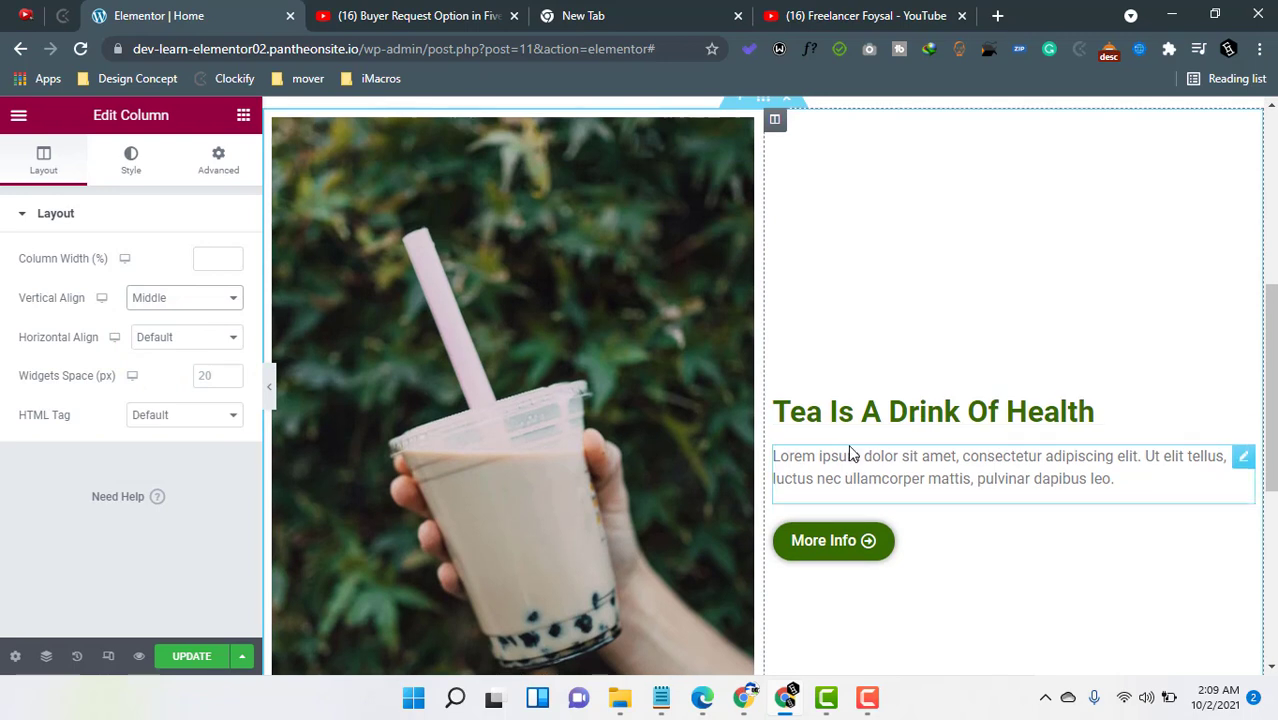
left_click(216, 162)
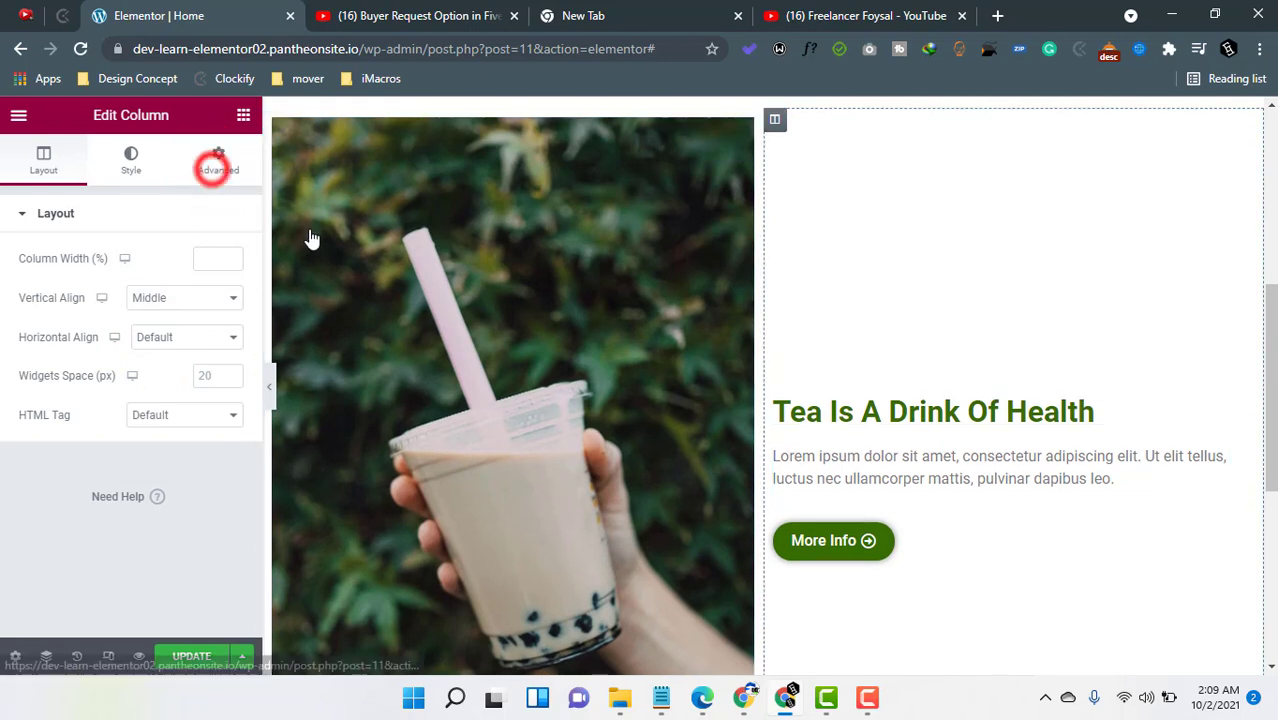
left_click(185, 279)
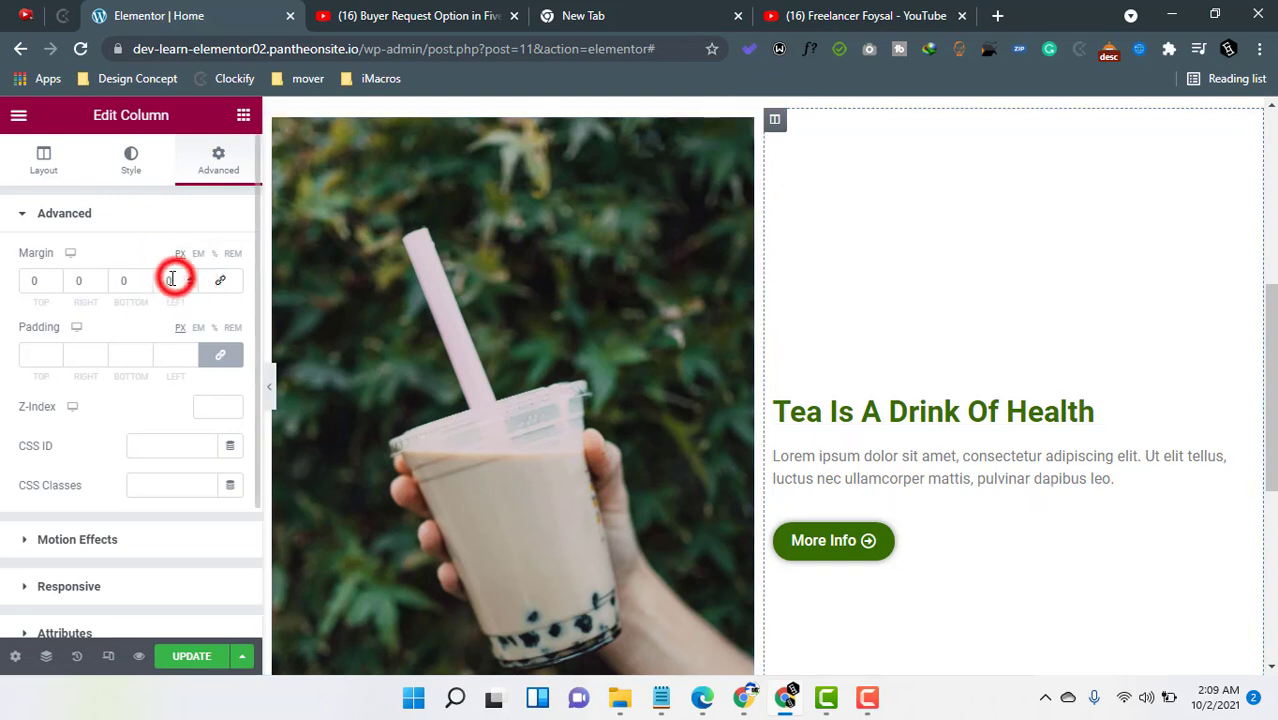
double_click(166, 279)
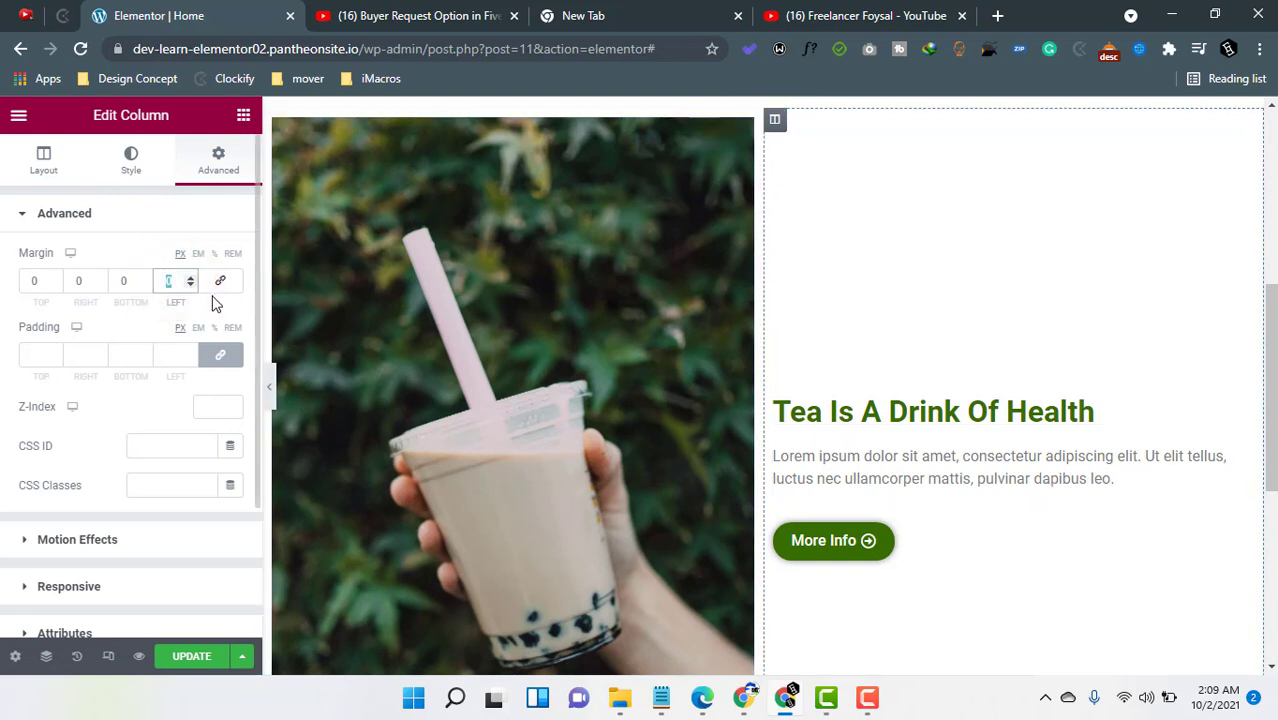
type("50")
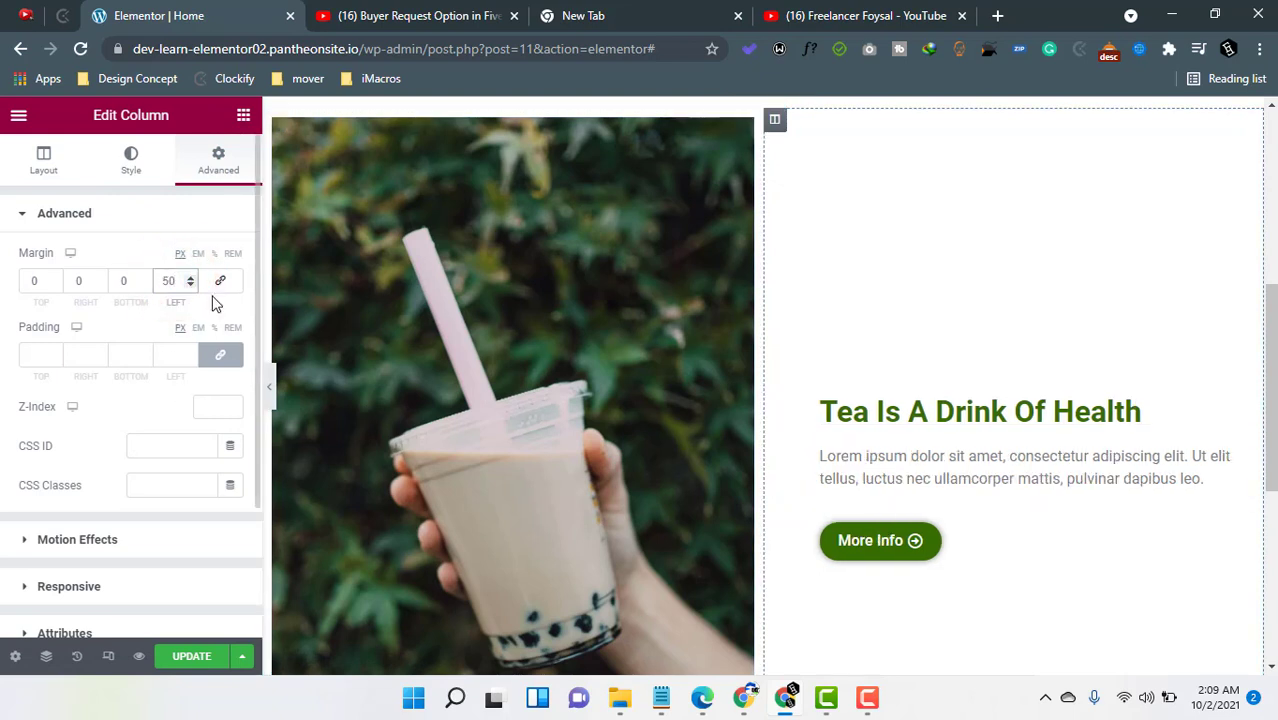
- Hide the editor panel to preview the section, then reopen the panel and review the page
left_click(269, 385)
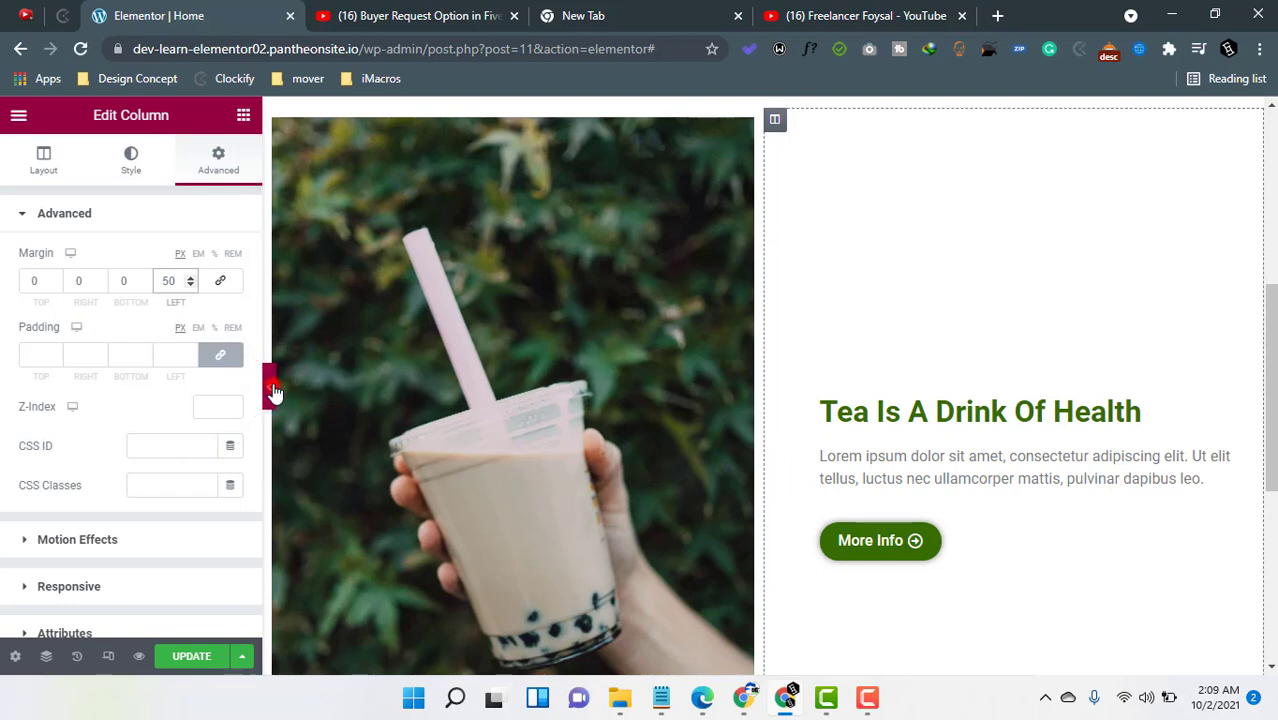
scroll(707, 418, "up", 2)
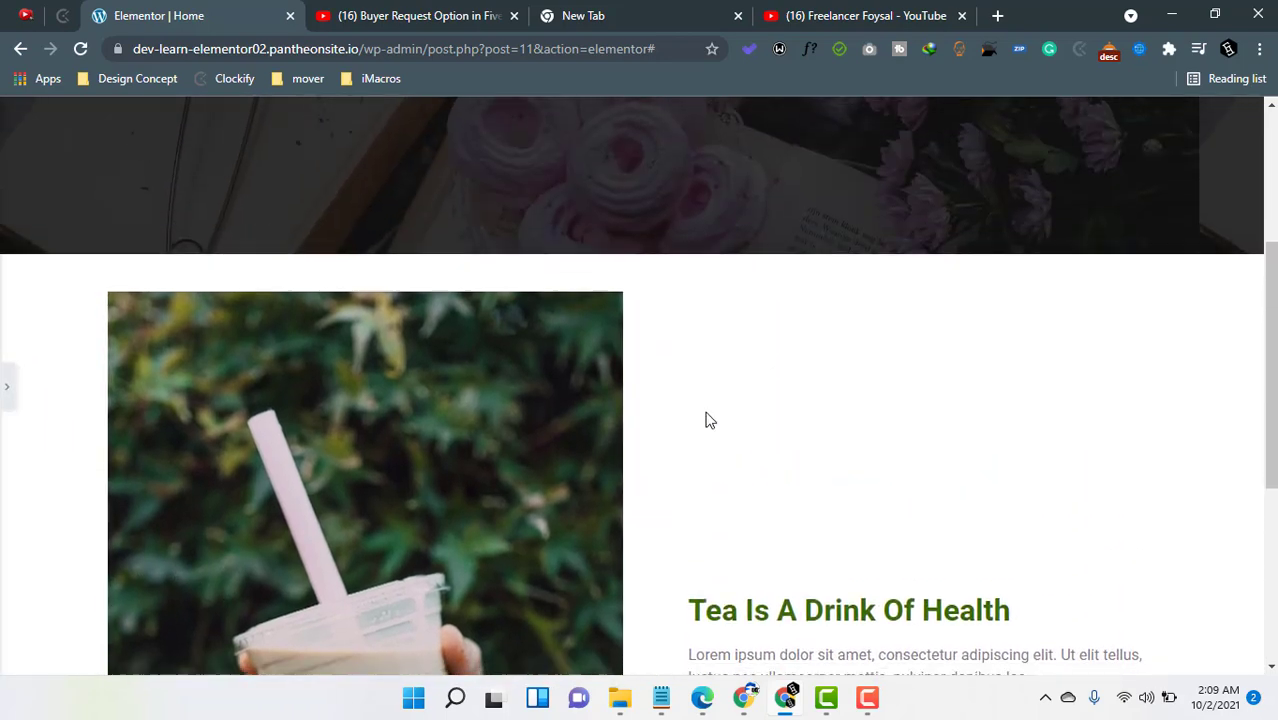
scroll(707, 418, "down", 4)
scroll(150, 296, "up", 1)
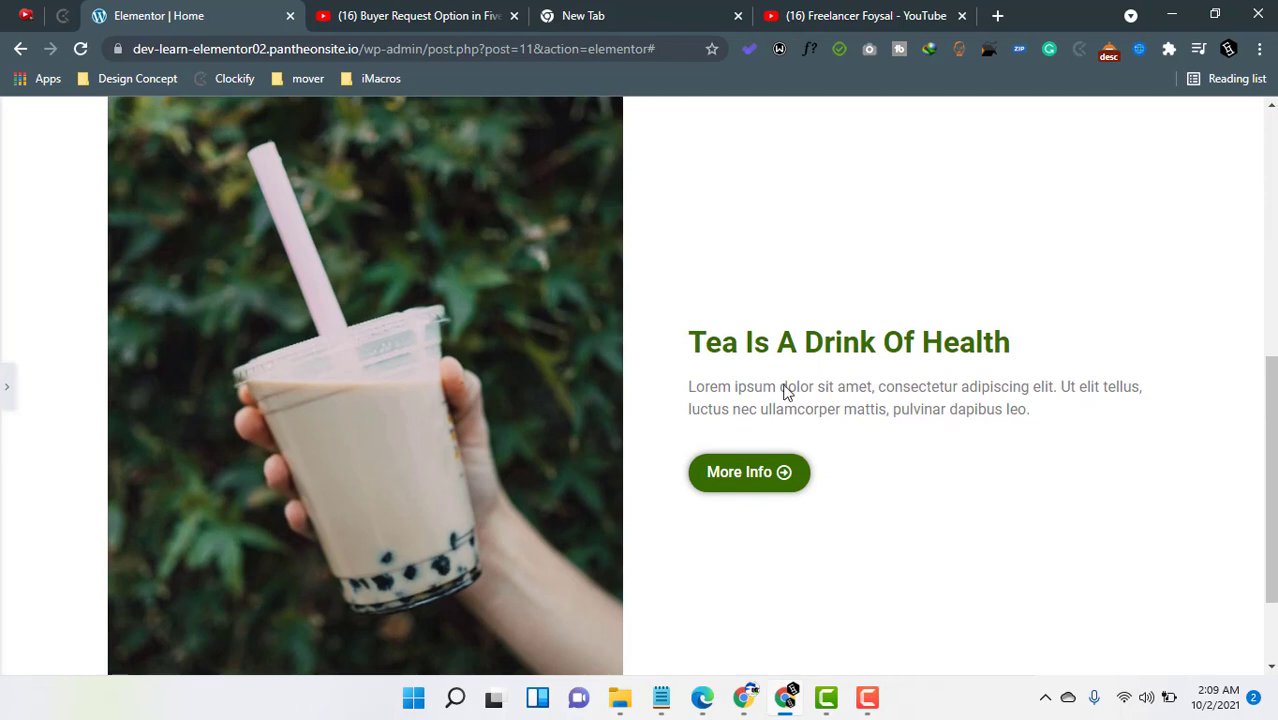
scroll(485, 439, "up", 1)
scroll(485, 439, "down", 1)
scroll(490, 362, "up", 6)
scroll(659, 382, "down", 1)
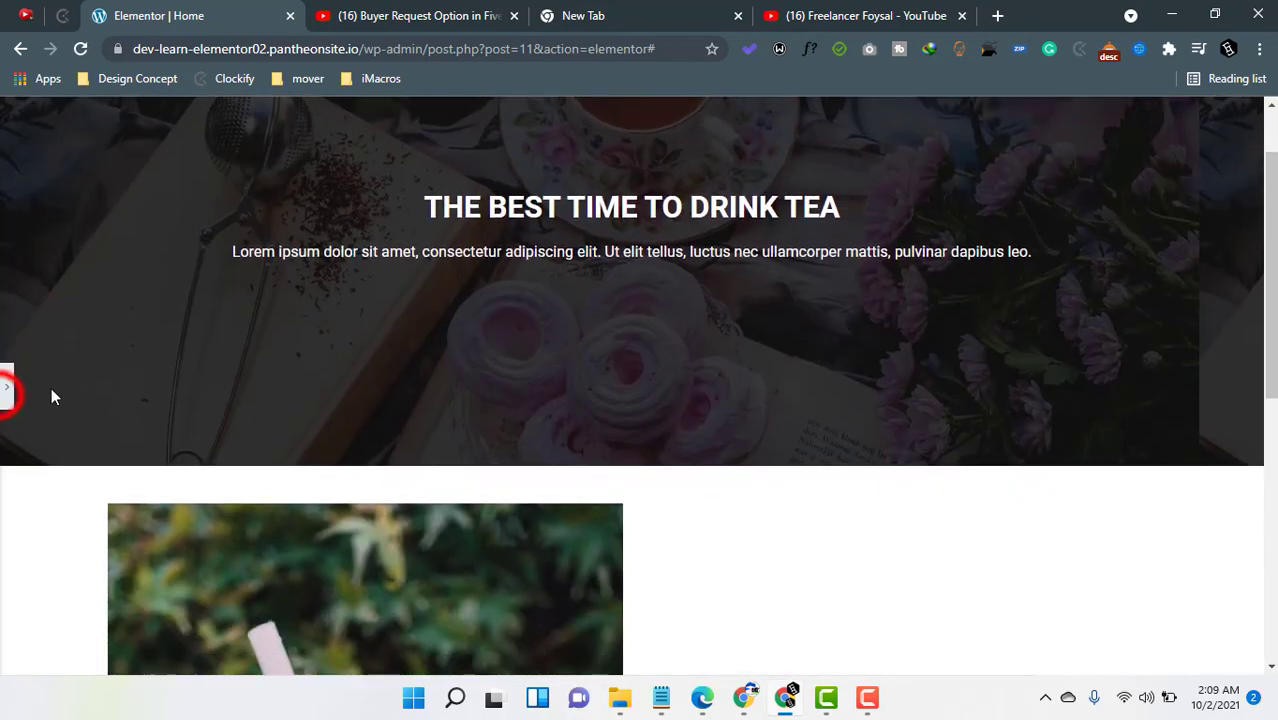
left_click(6, 390)
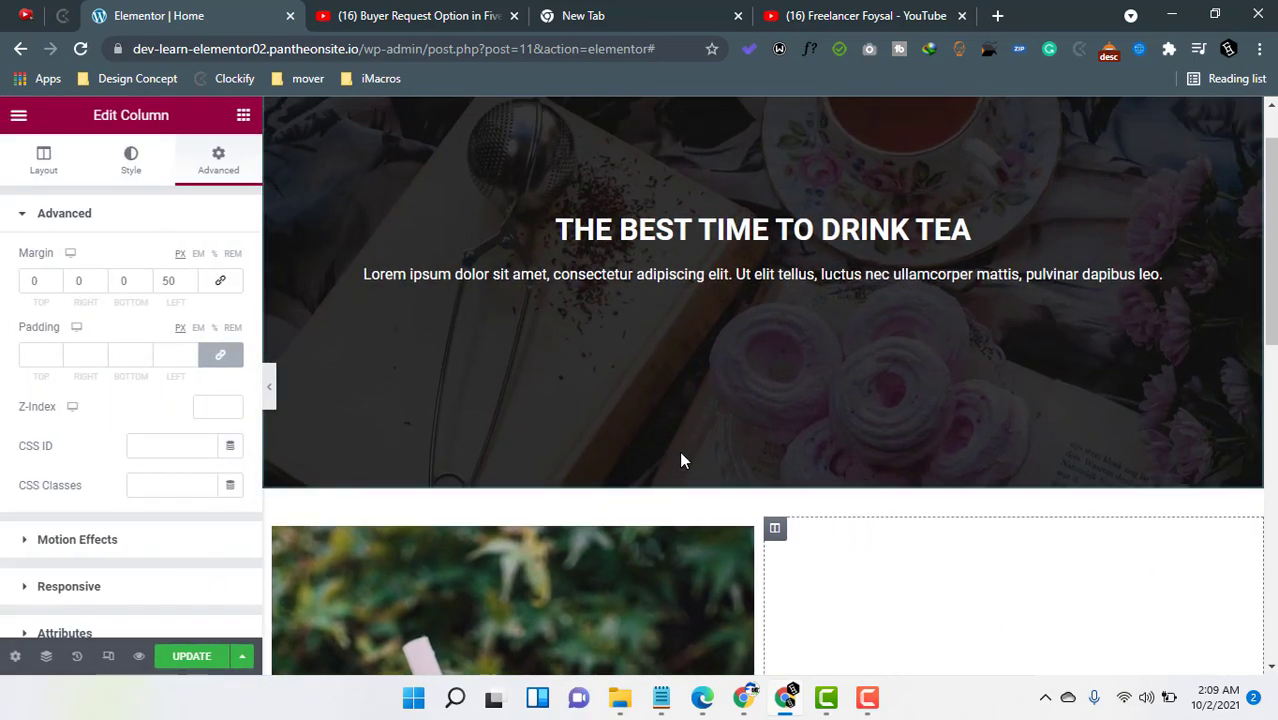
scroll(486, 246, "up", 1)
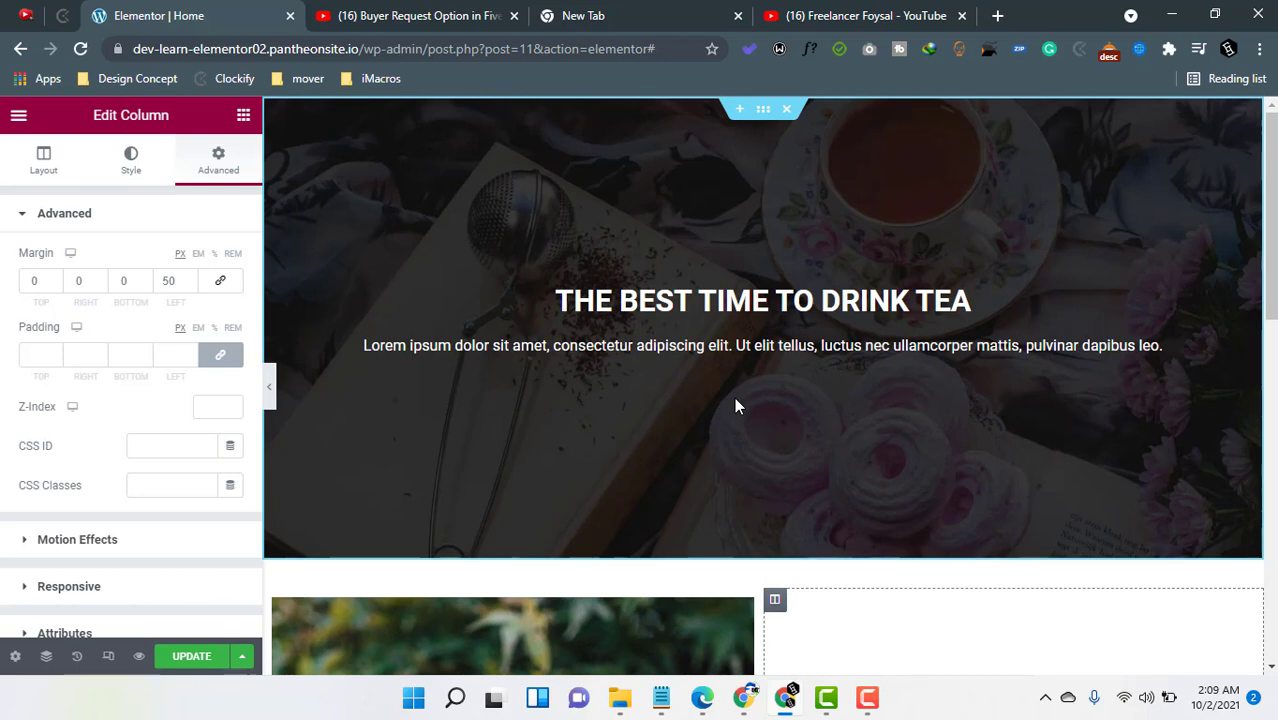
scroll(734, 397, "down", 3)
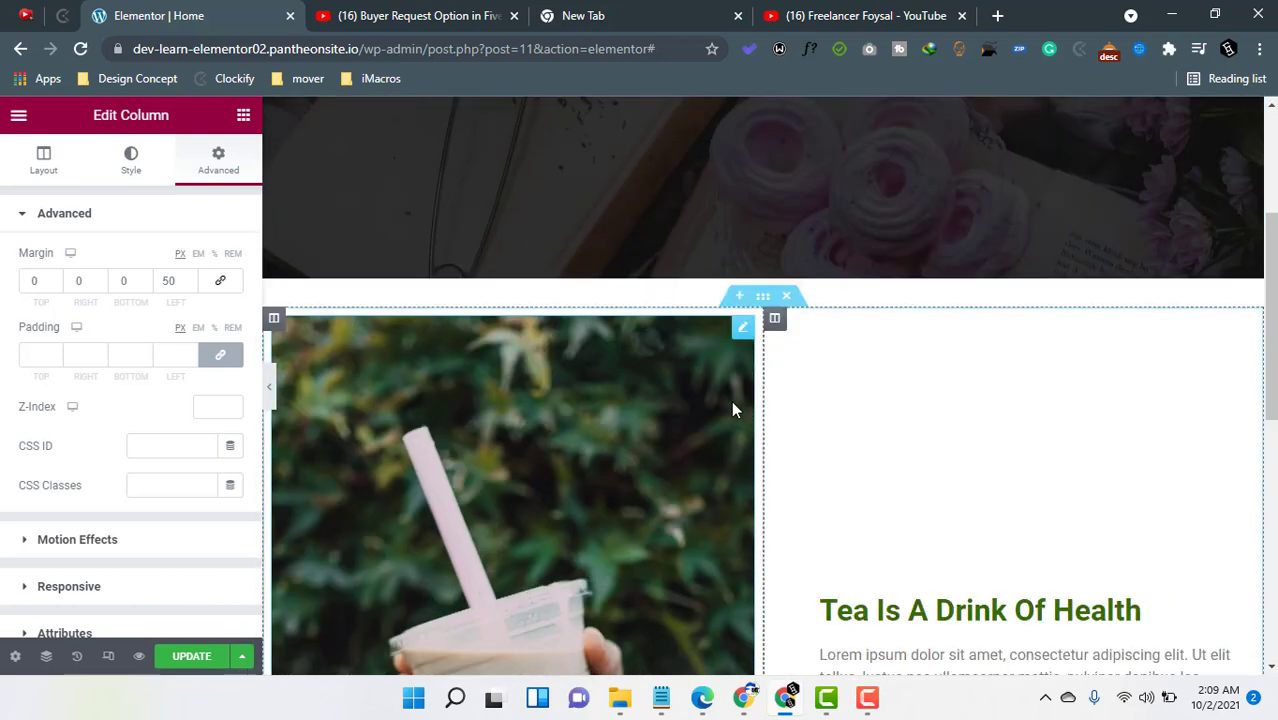
scroll(744, 326, "up", 3)
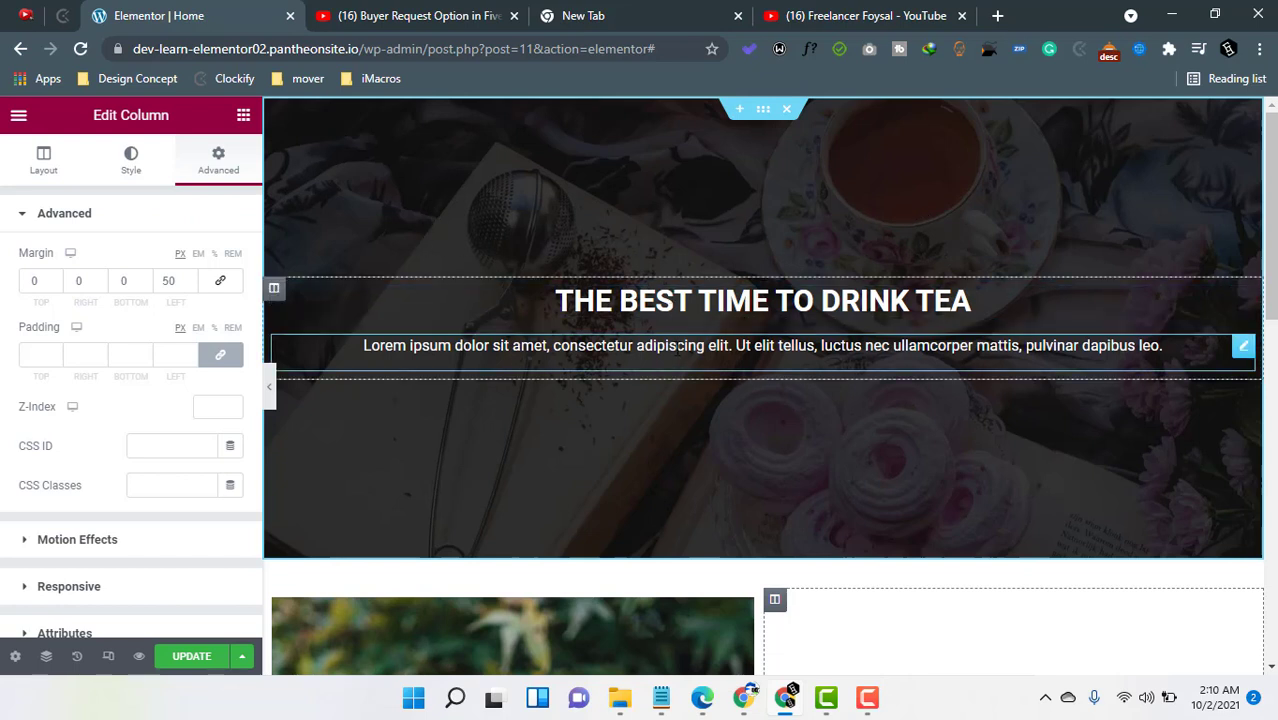
- Add a Button widget below the paragraph in the hero text column and center its alignment
left_click(243, 115)
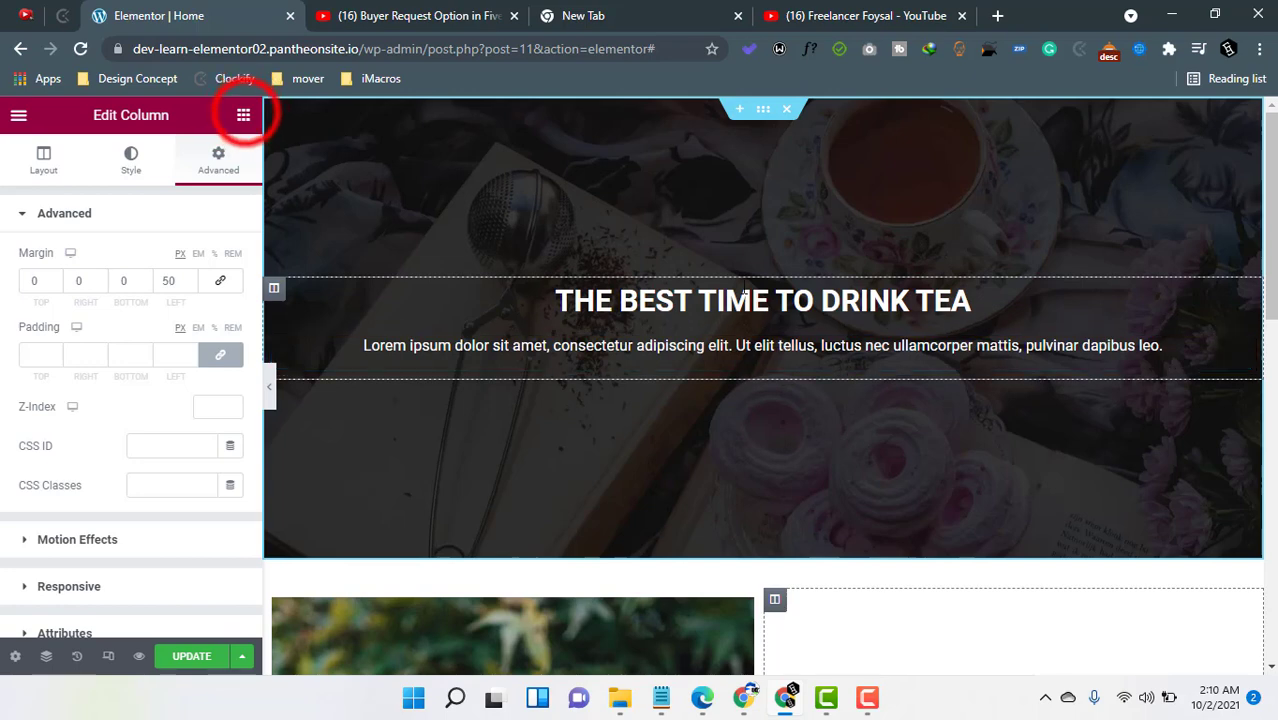
left_click_drag(193, 460, 768, 365)
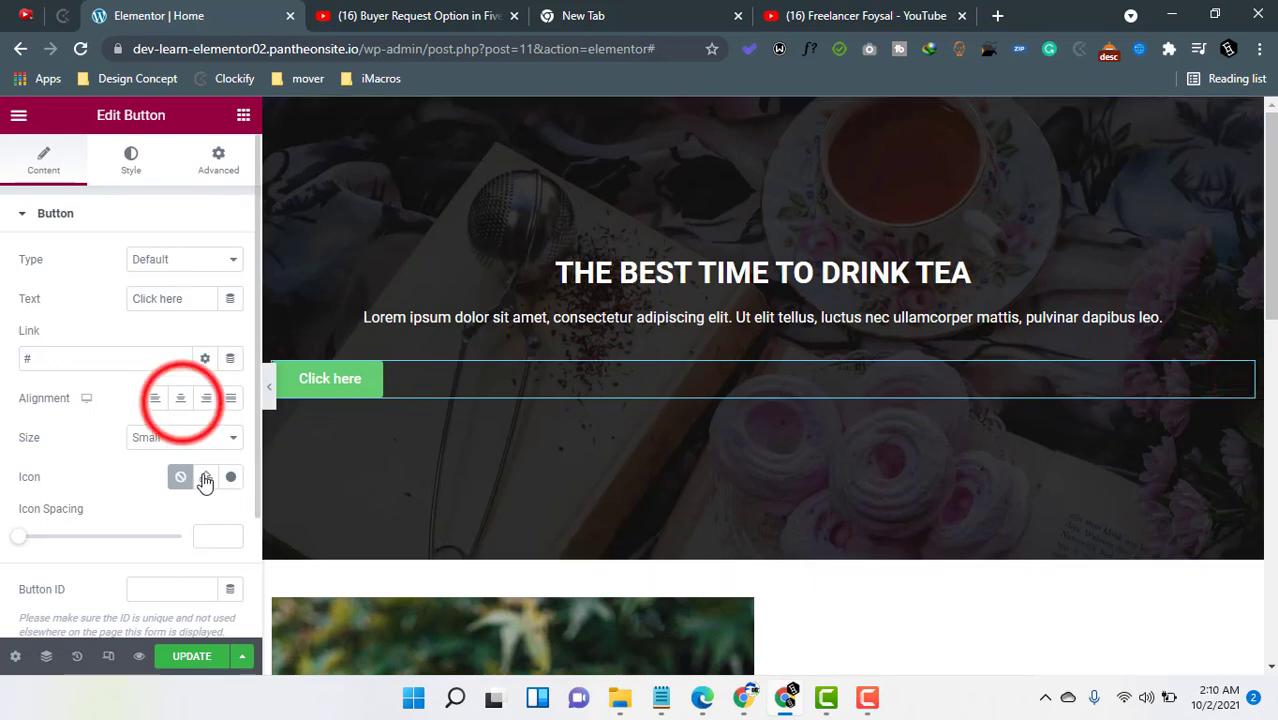
left_click(180, 398)
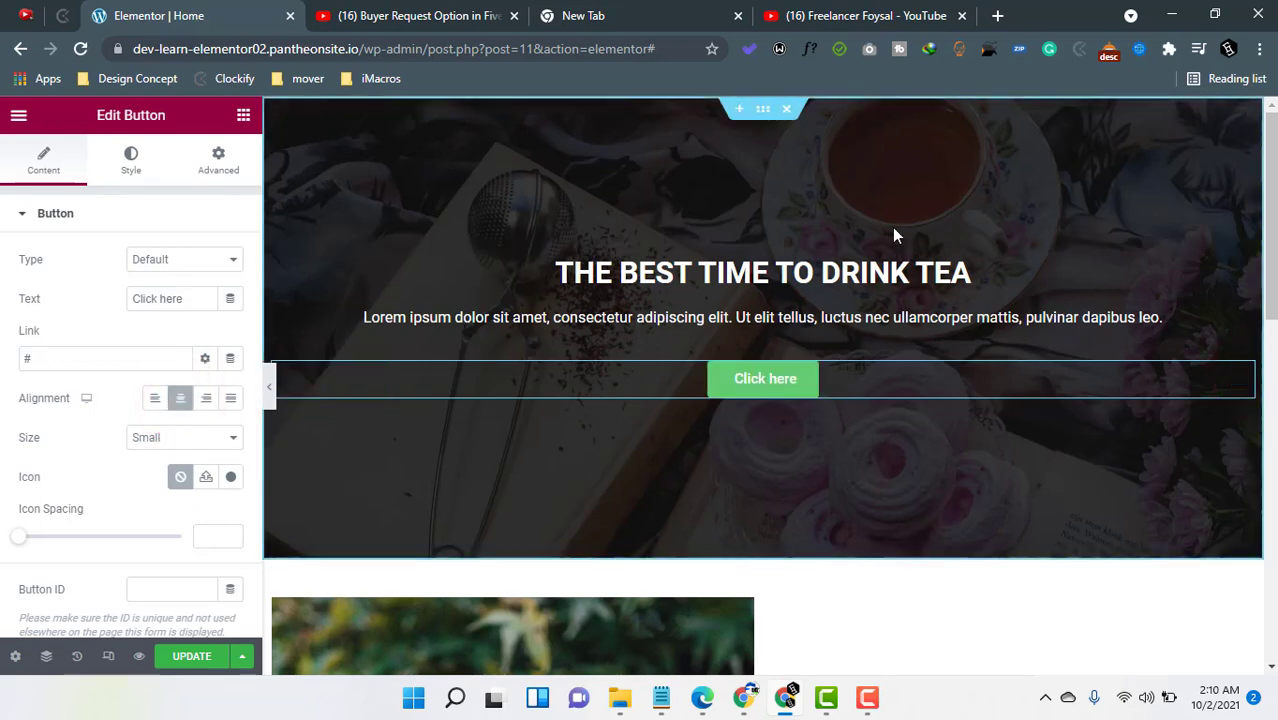
- Switch to the Freelancer Foysal YouTube channel's playlists tab in the browser
scroll(892, 227, "down", 5)
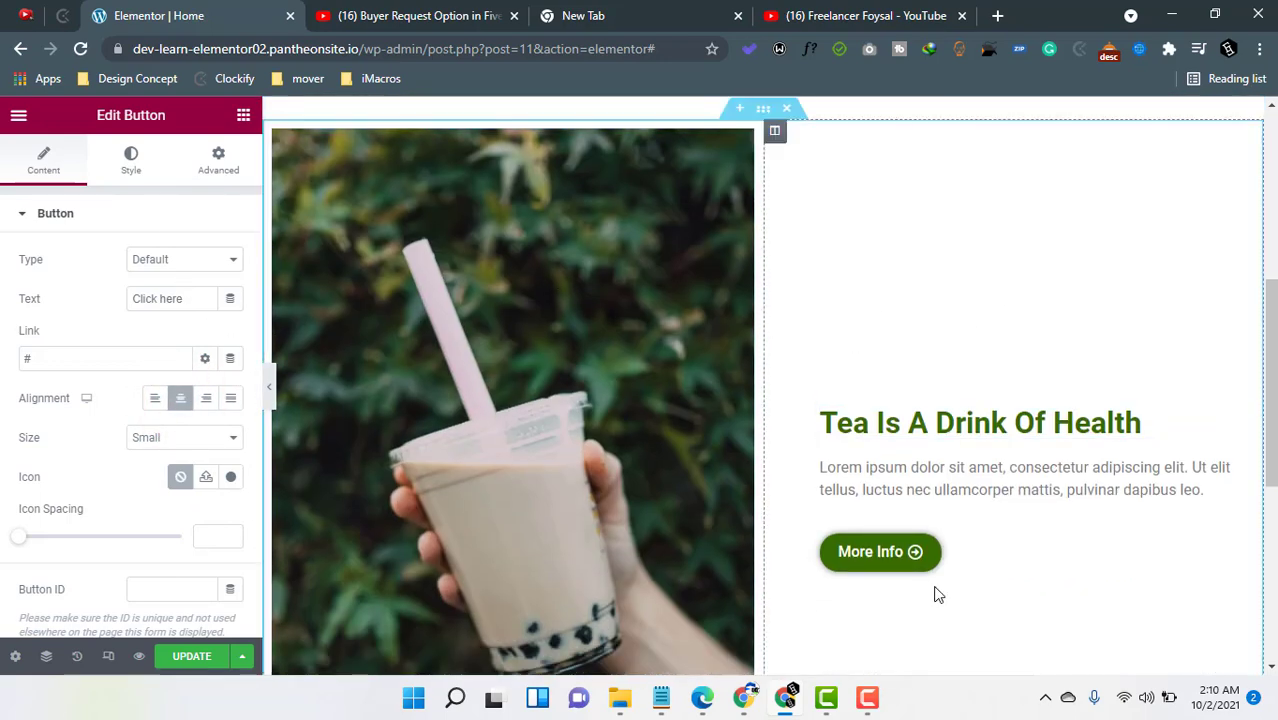
scroll(686, 418, "up", 5)
scroll(686, 418, "up", 1)
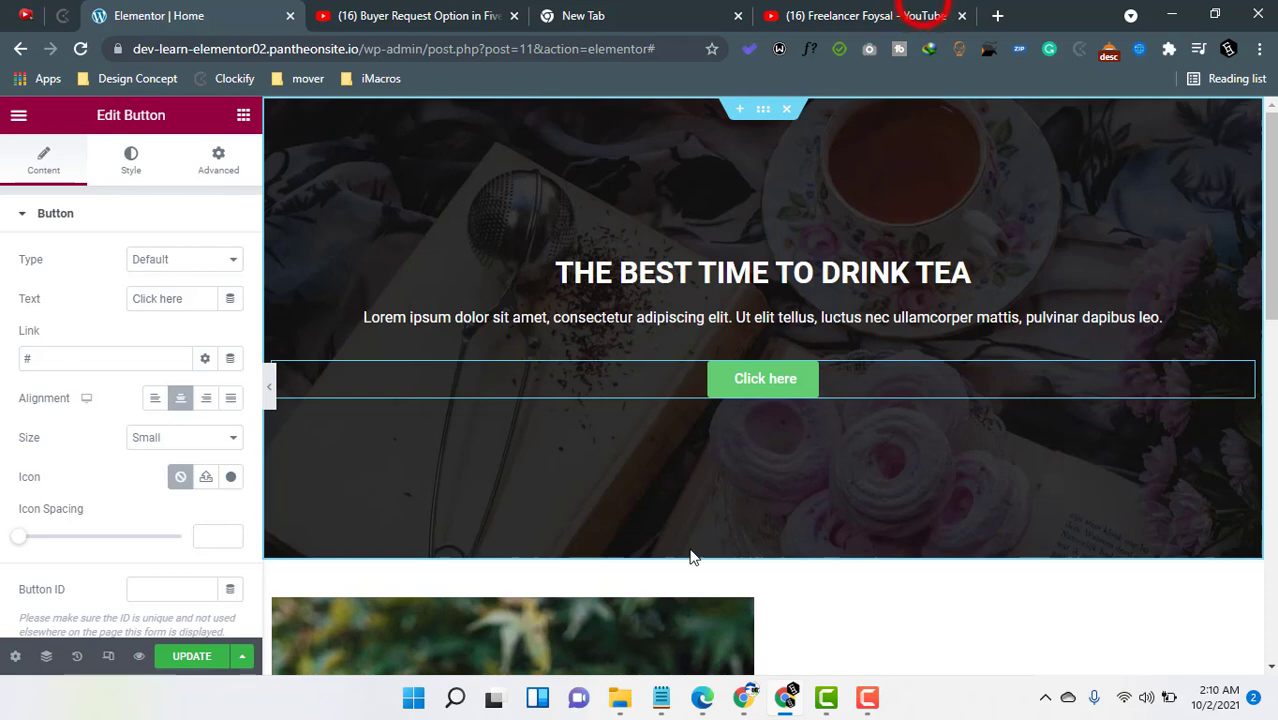
left_click(927, 15)
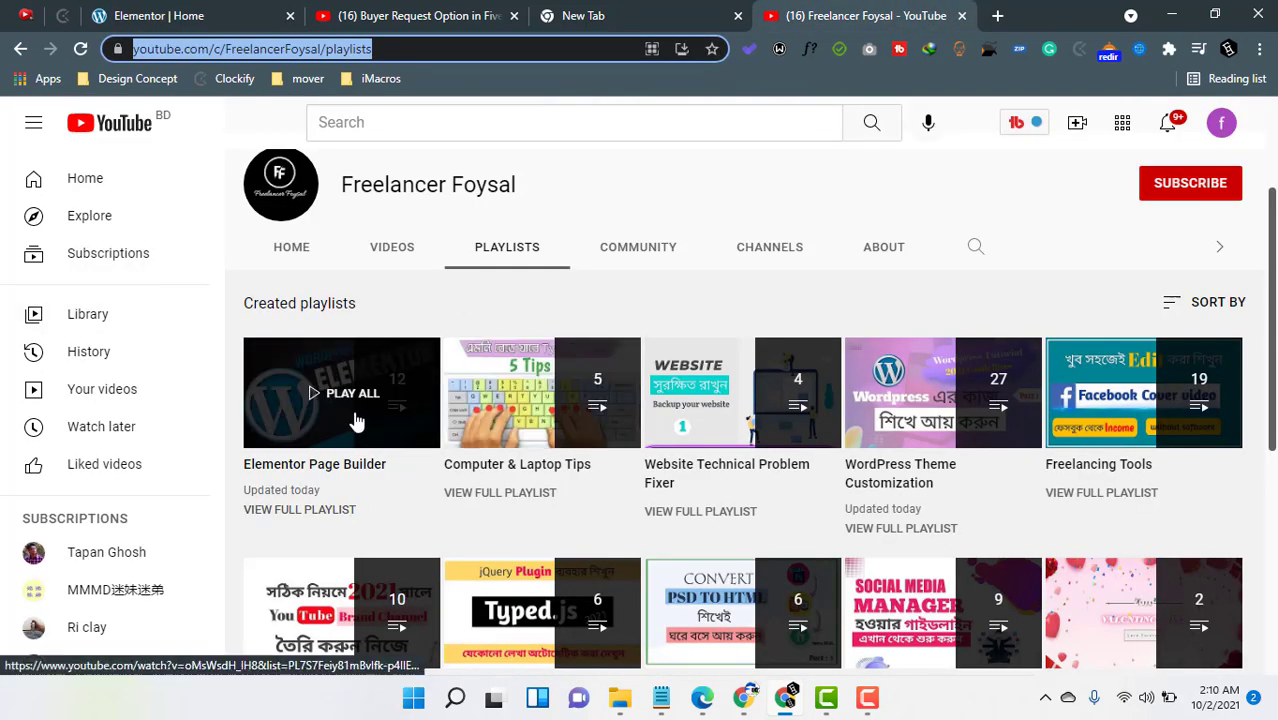